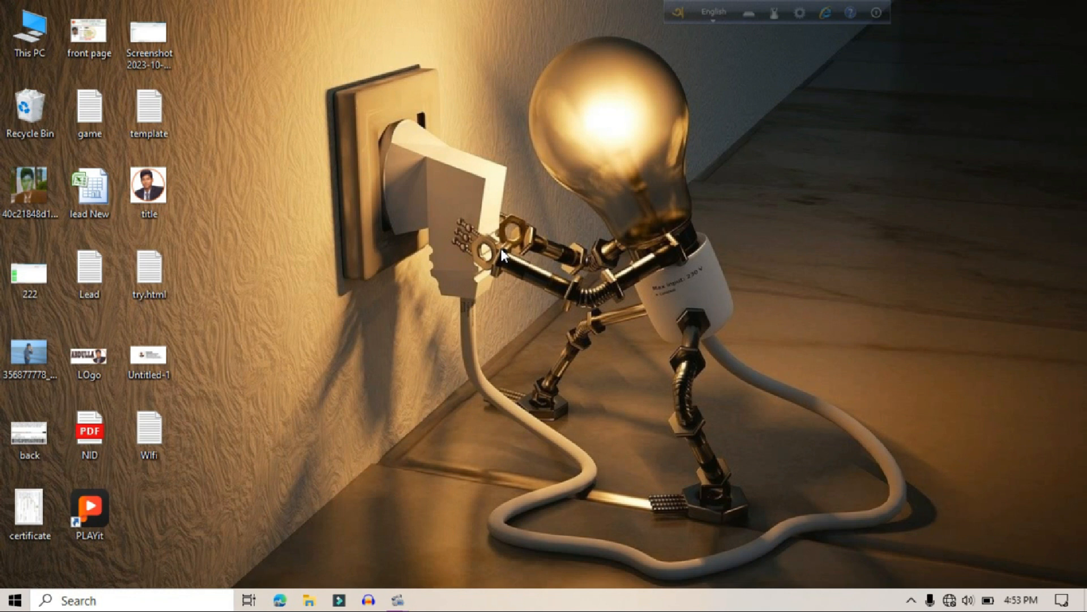
right_click(503, 255)
left_click(545, 294)
right_click(501, 204)
left_click(555, 257)
right_click(555, 257)
left_click(609, 304)
right_click(497, 206)
left_click(536, 255)
right_click(448, 193)
left_click(495, 243)
right_click(485, 182)
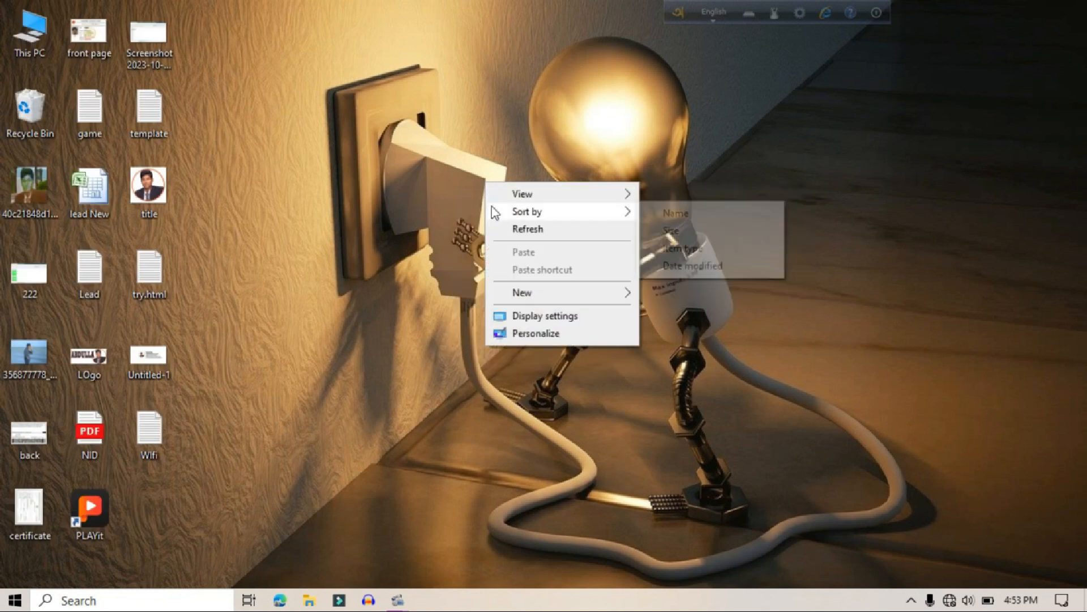
left_click(509, 237)
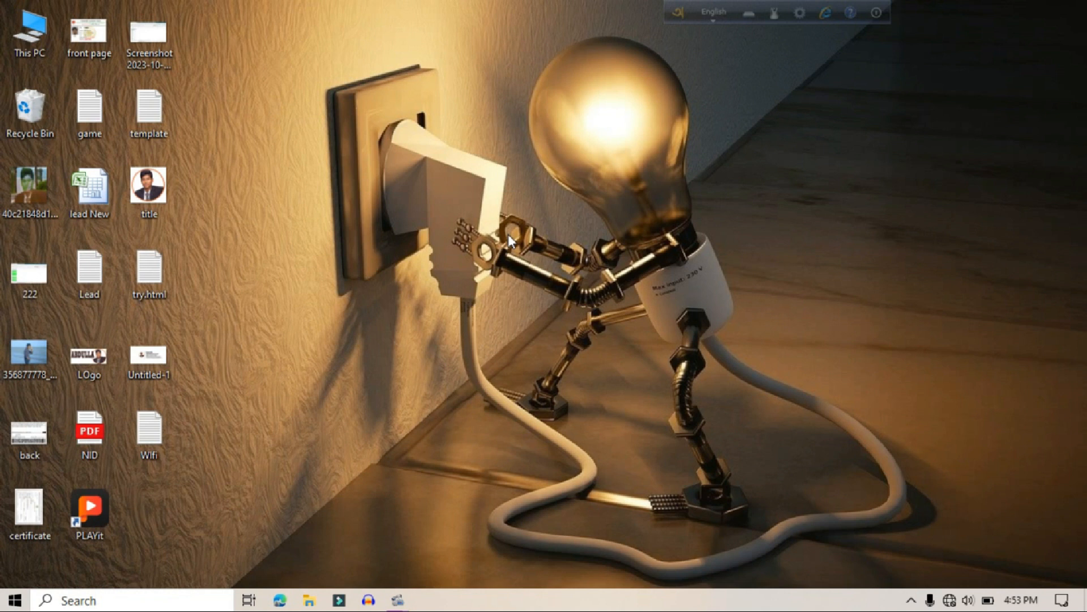
right_click(509, 235)
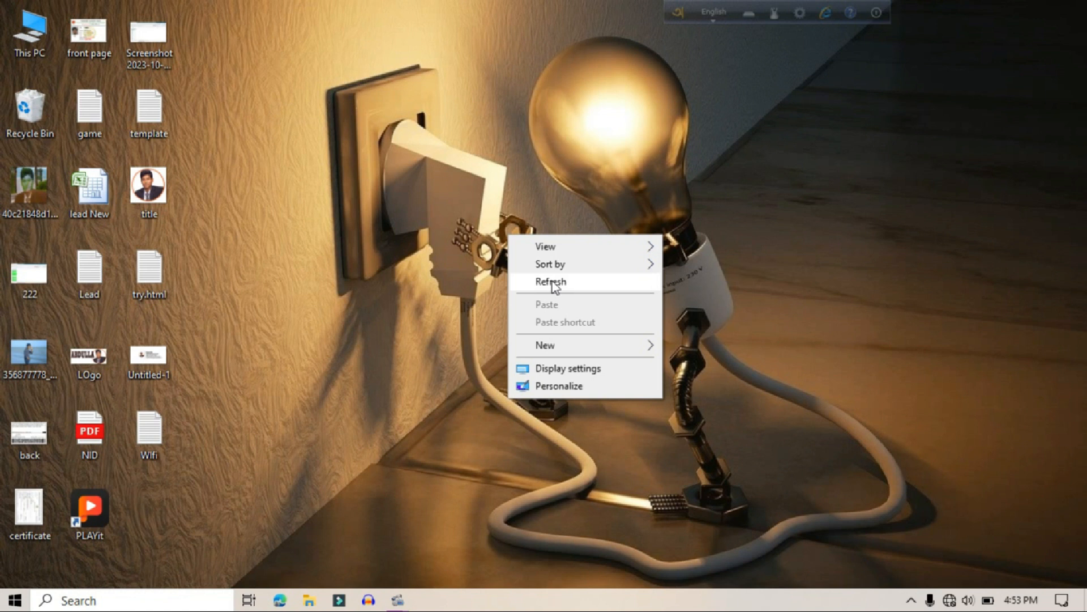
left_click(553, 281)
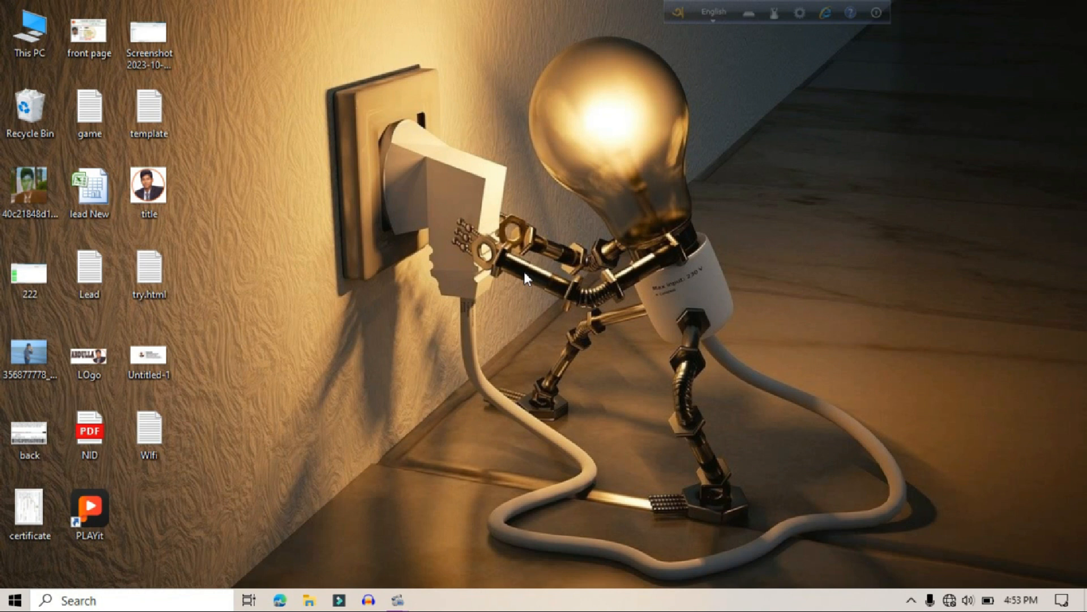
right_click(467, 205)
left_click(505, 248)
right_click(256, 304)
left_click(293, 352)
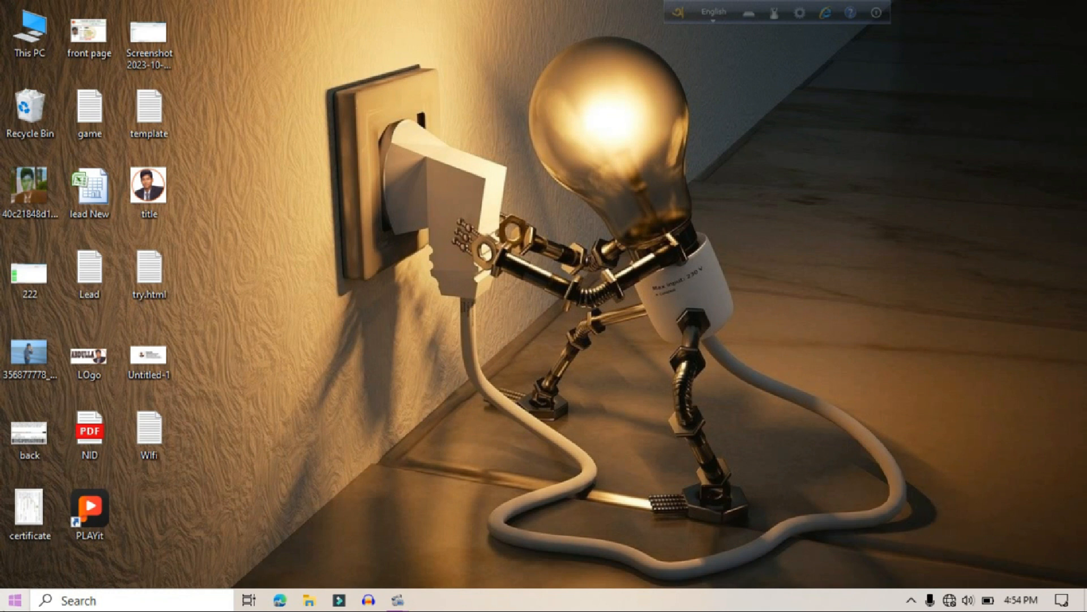
- Launch Microsoft Office Excel 2007 with a blank workbook
left_click(16, 600)
scroll(162, 415, "down", 3)
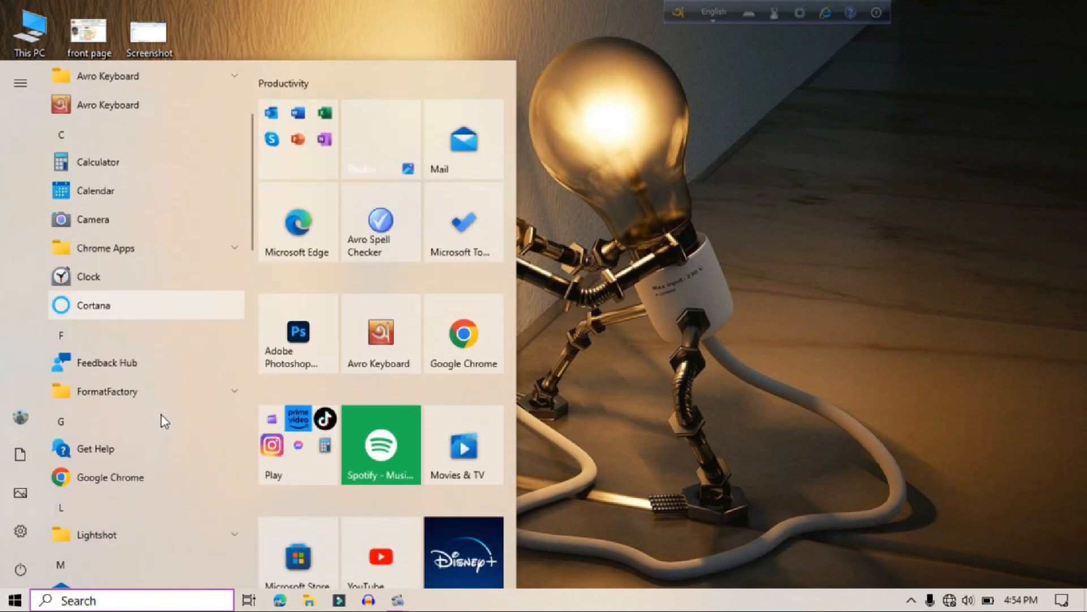
scroll(161, 415, "down", 7)
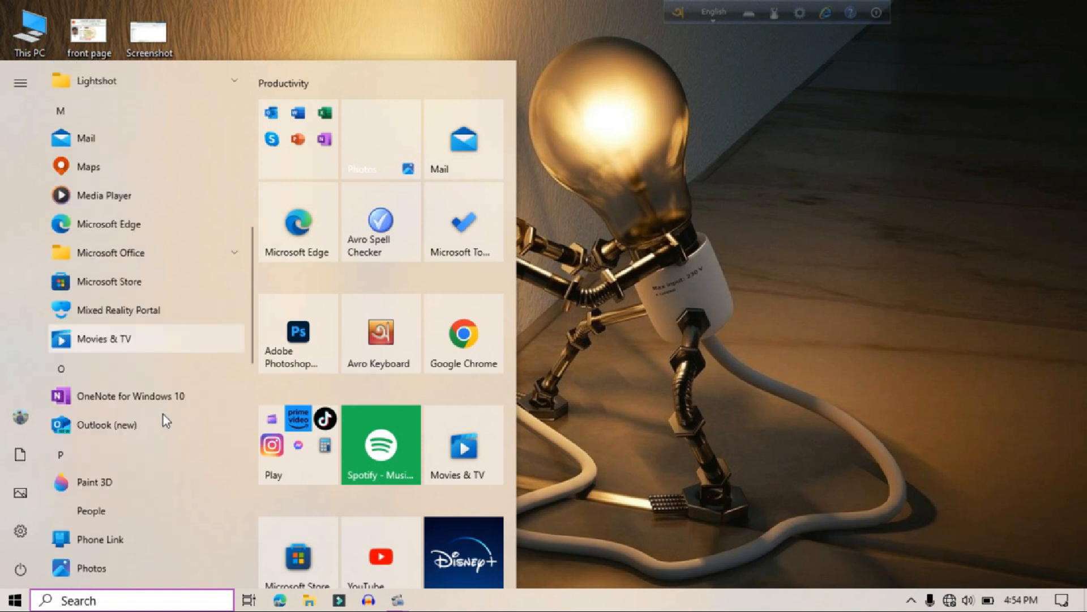
scroll(163, 414, "down", 9)
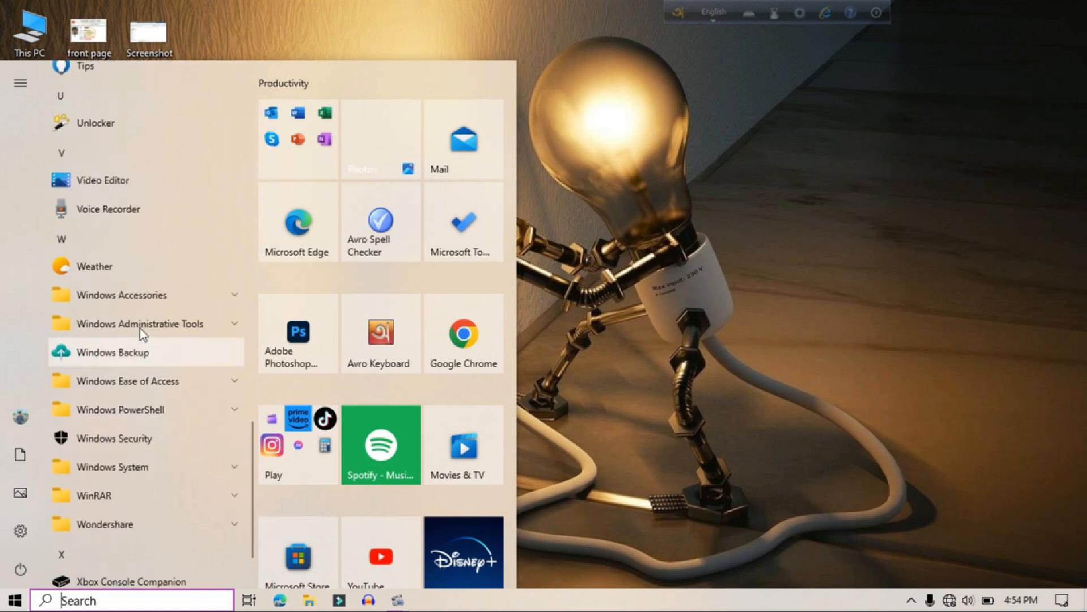
scroll(140, 325, "up", 10)
scroll(138, 321, "up", 8)
scroll(138, 322, "down", 9)
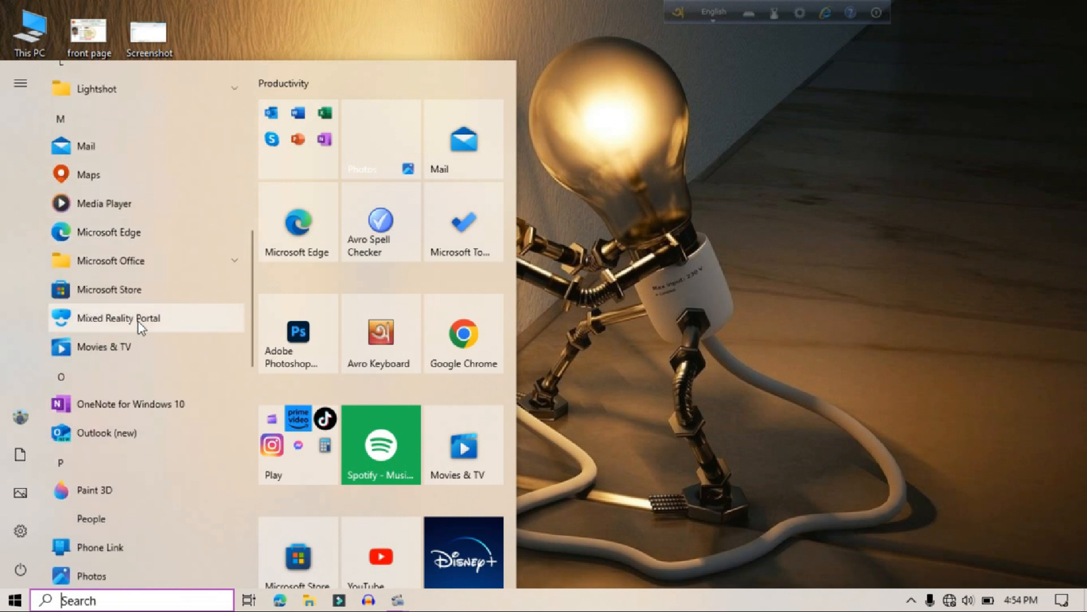
scroll(138, 321, "down", 10)
scroll(142, 445, "down", 3)
scroll(142, 445, "up", 5)
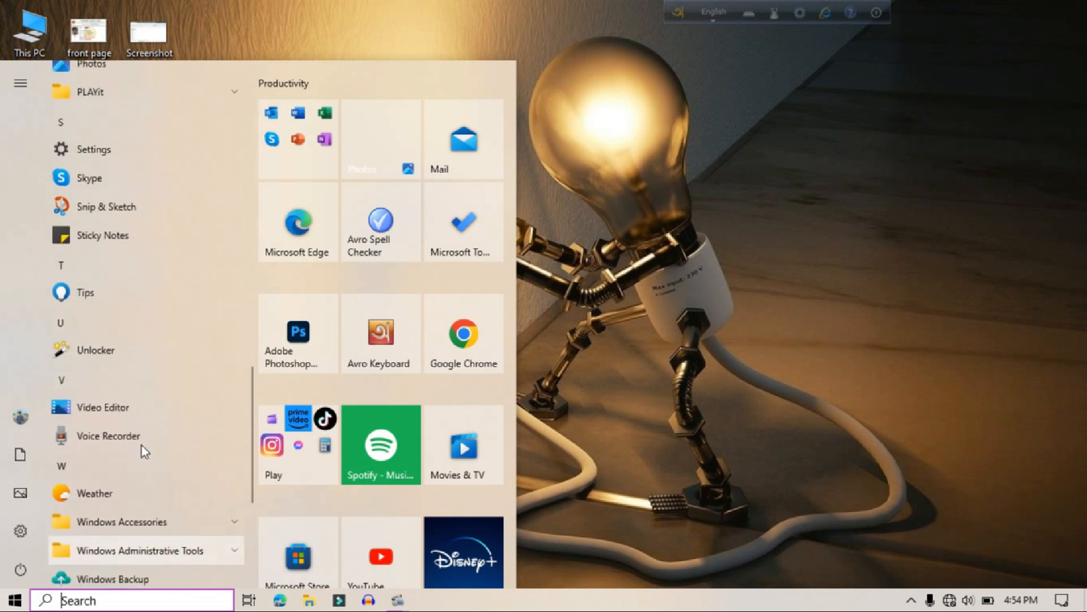
scroll(141, 445, "up", 5)
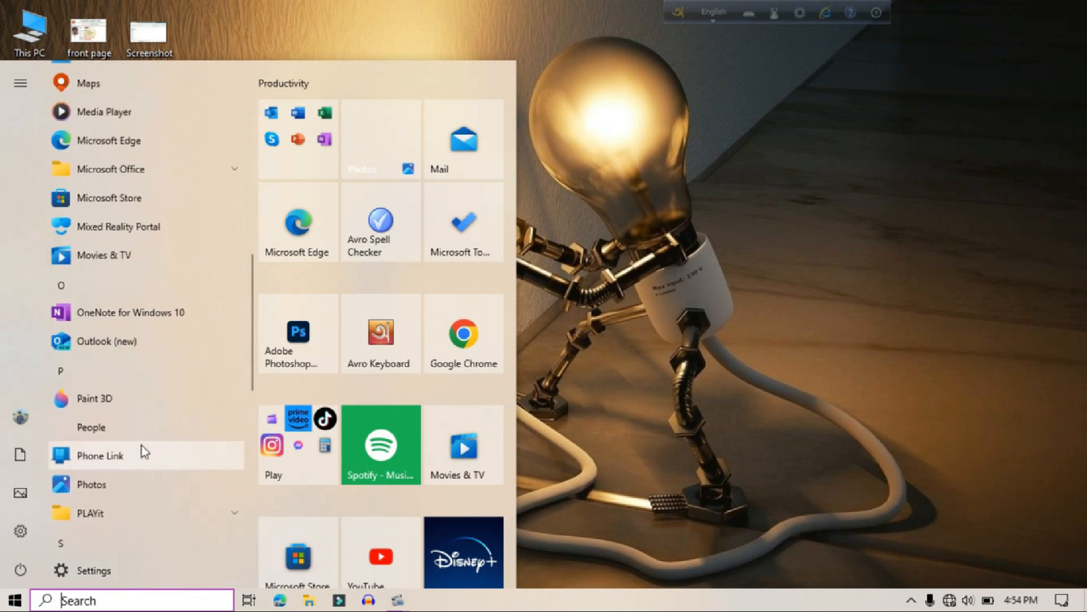
scroll(142, 446, "up", 4)
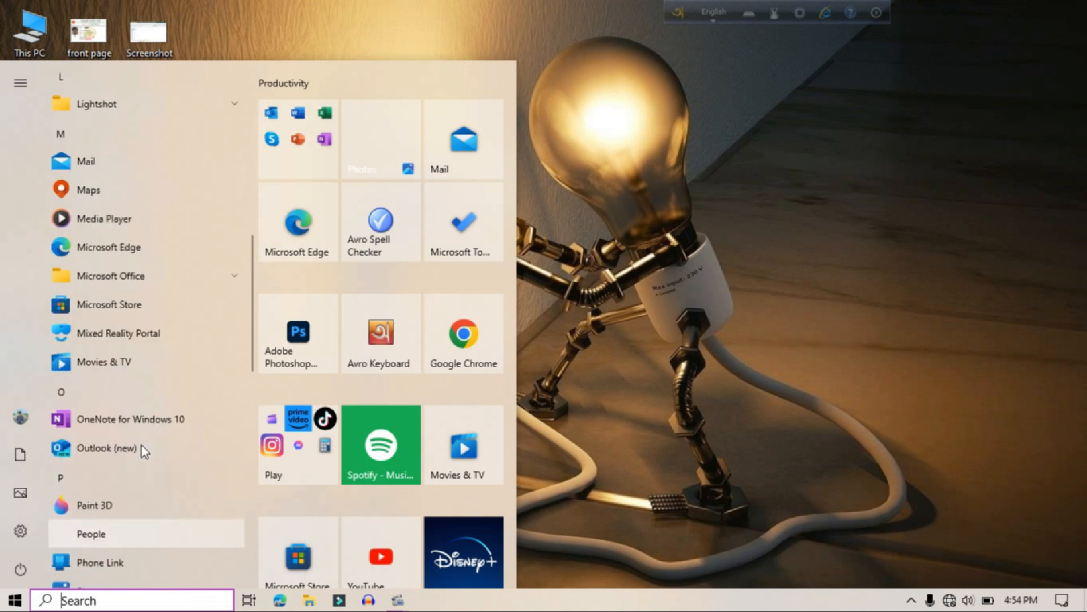
left_click(110, 369)
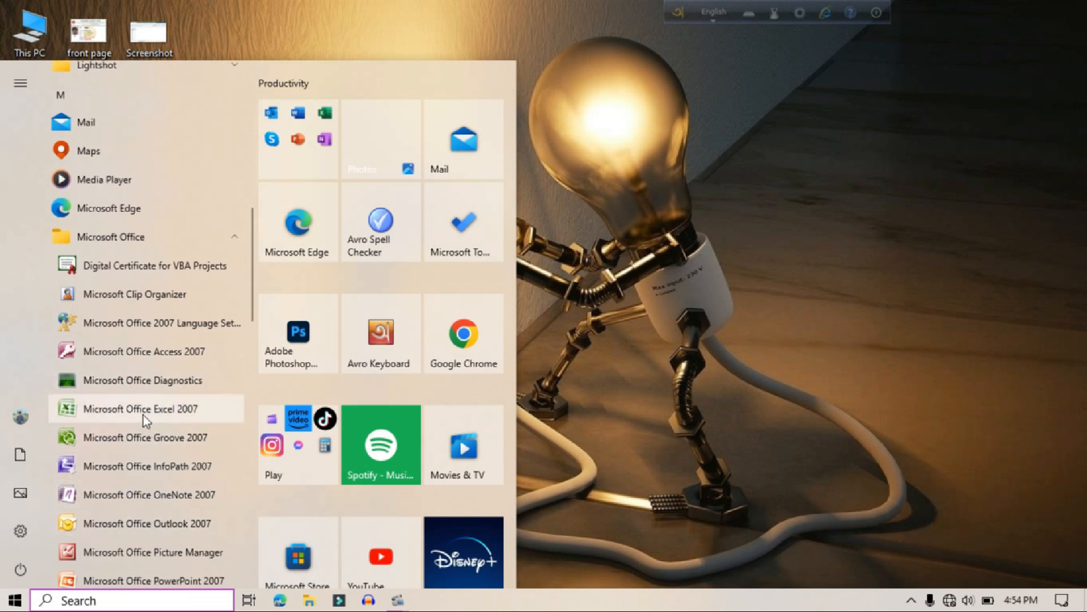
left_click(144, 415)
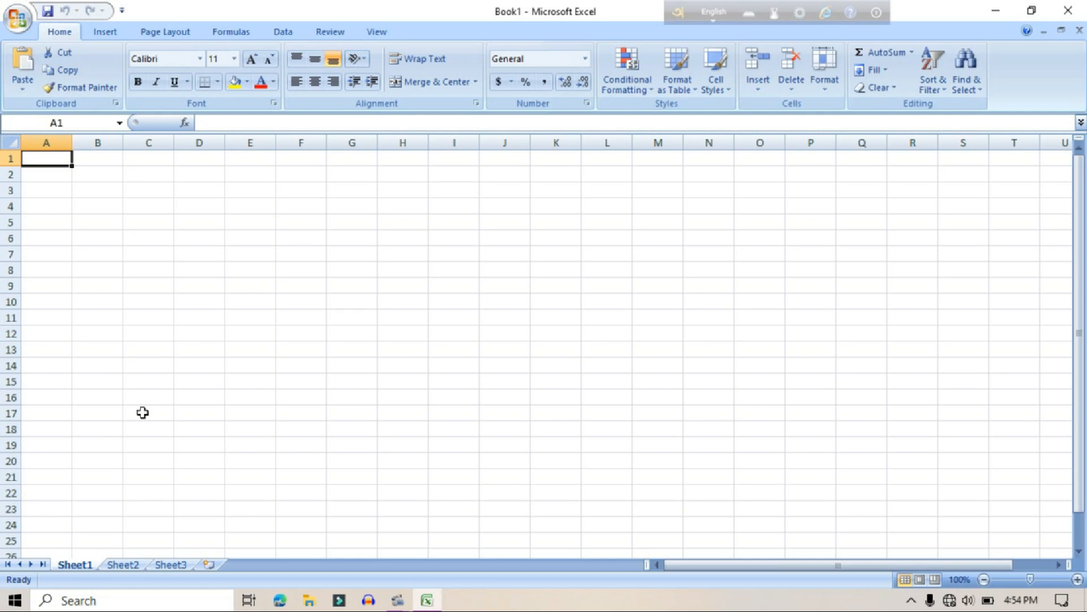
- Widen columns C and D of the blank sheet to roughly double the default width
left_click(158, 250)
left_click_drag(174, 139, 347, 140)
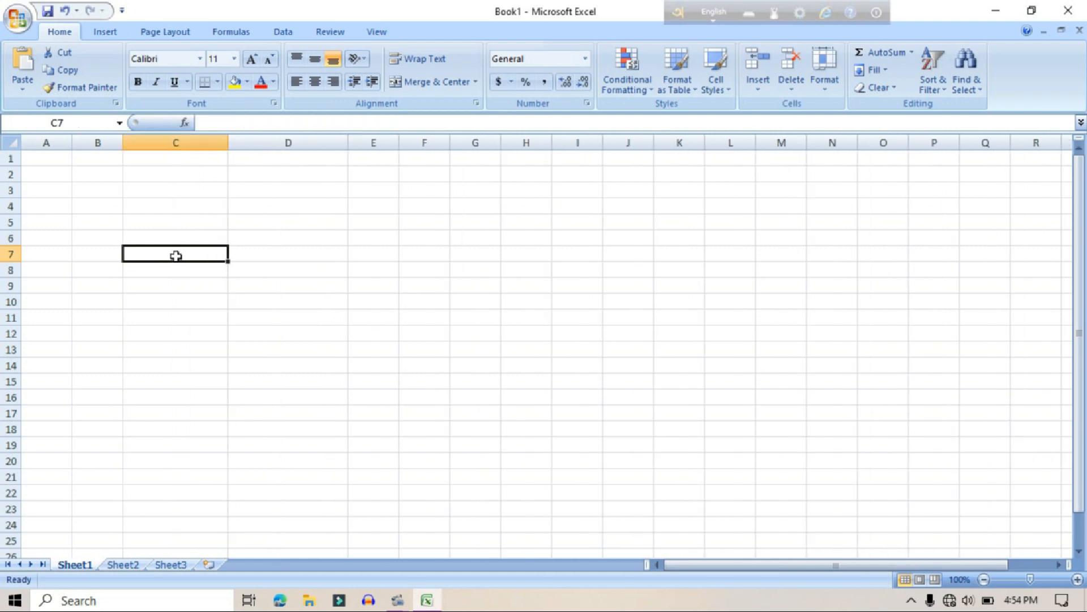
left_click(213, 280)
left_click(193, 258)
left_click(305, 265)
left_click(198, 256)
left_click(214, 301)
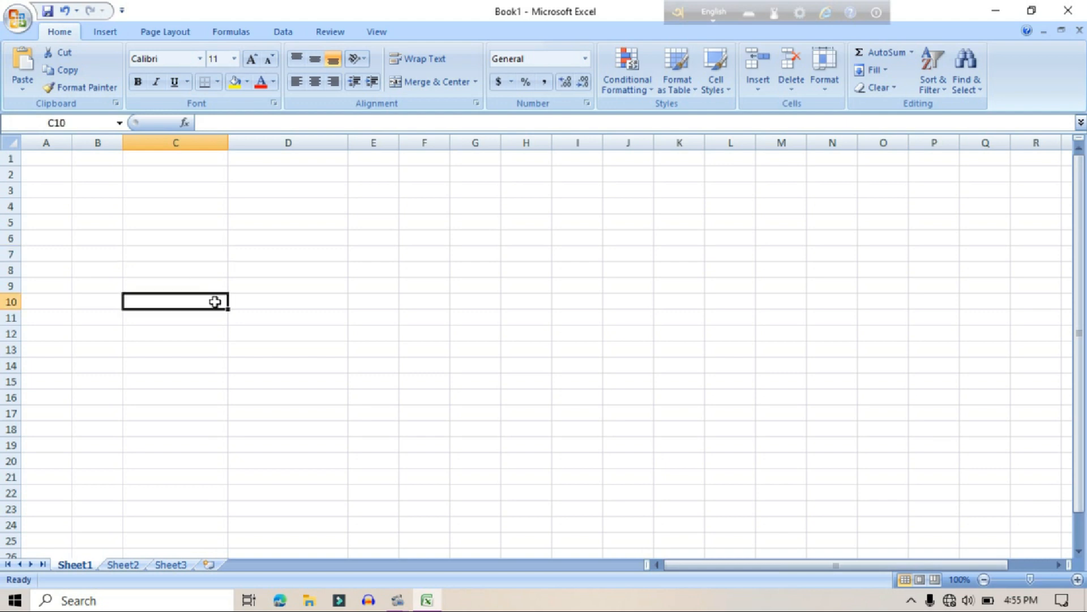
- Enter a nine-digit trial mobile number in cell C7
left_click(200, 263)
left_click(198, 255)
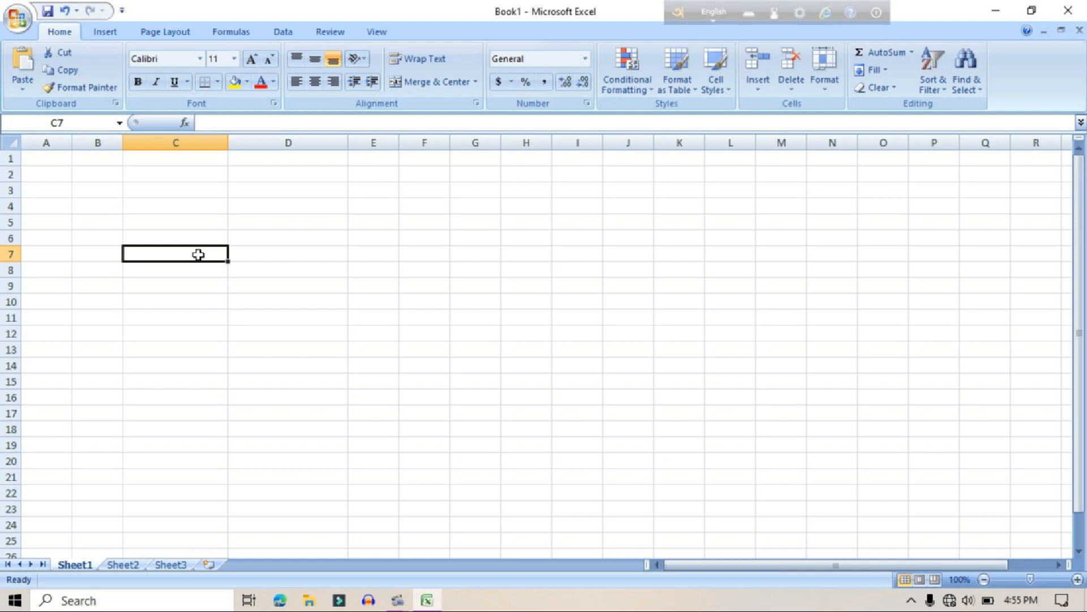
type("1234")
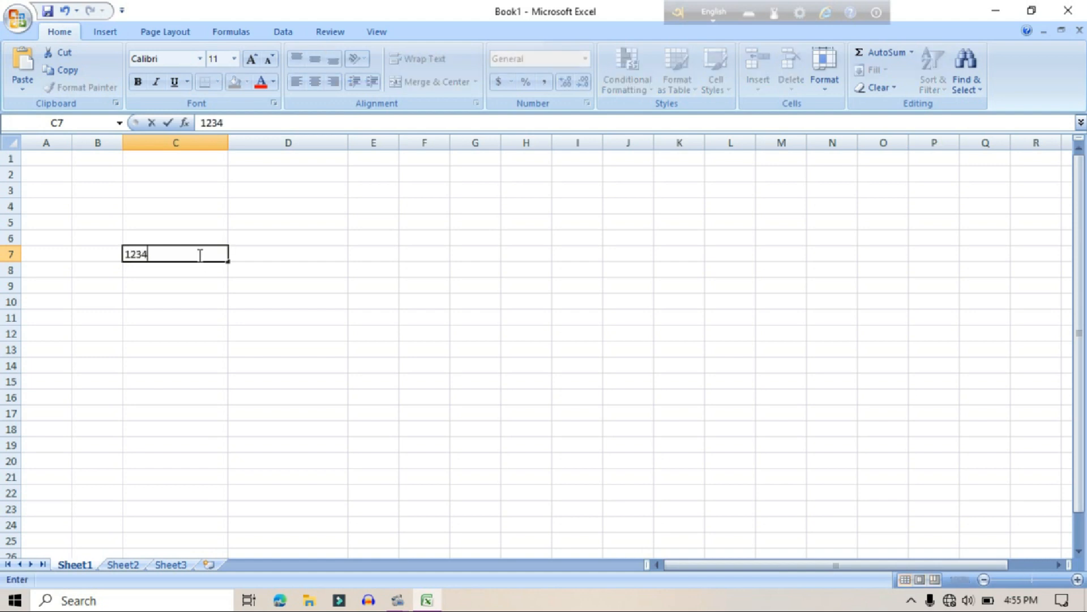
type("5678912")
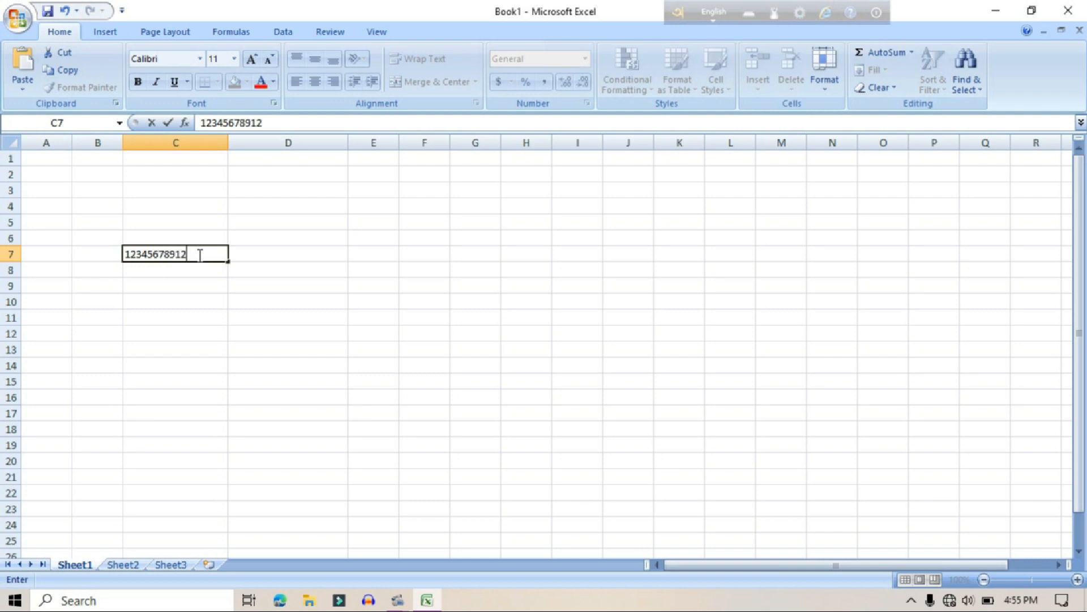
type("1111")
key("BackSpace")
key("BackSpace")
key("BackSpace")
key("BackSpace")
key("BackSpace")
key("BackSpace")
key("Return")
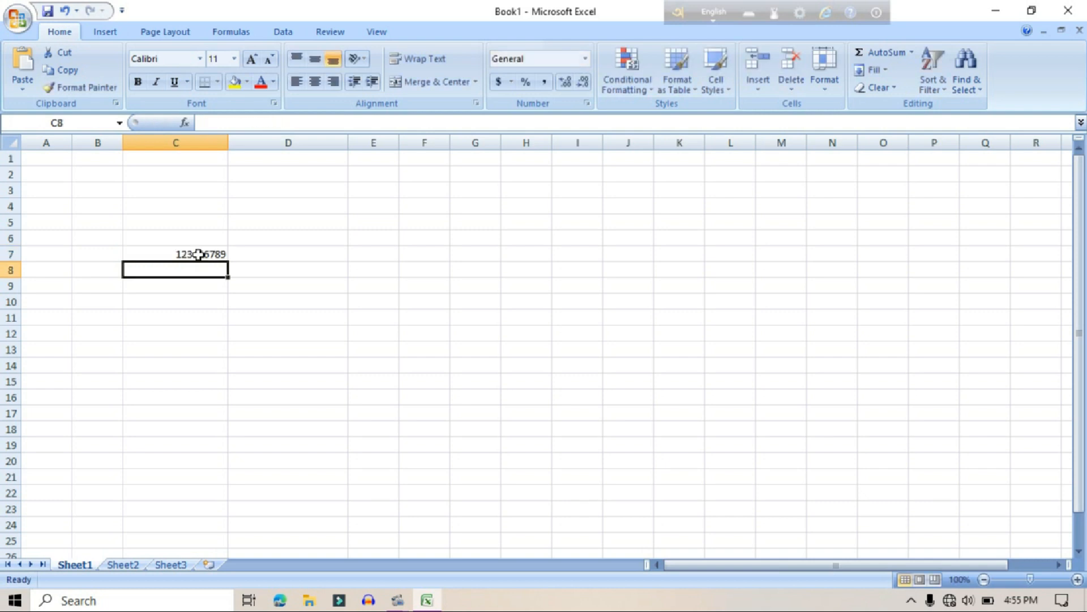
- Enter the heading "Mobile Number" in cell C6
double_click(198, 255)
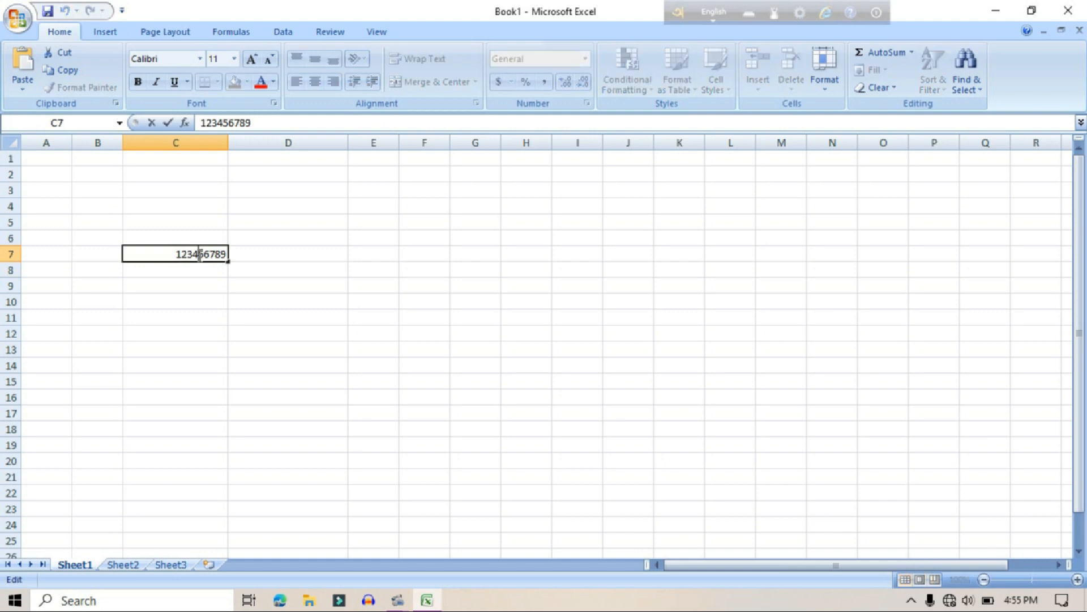
double_click(201, 240)
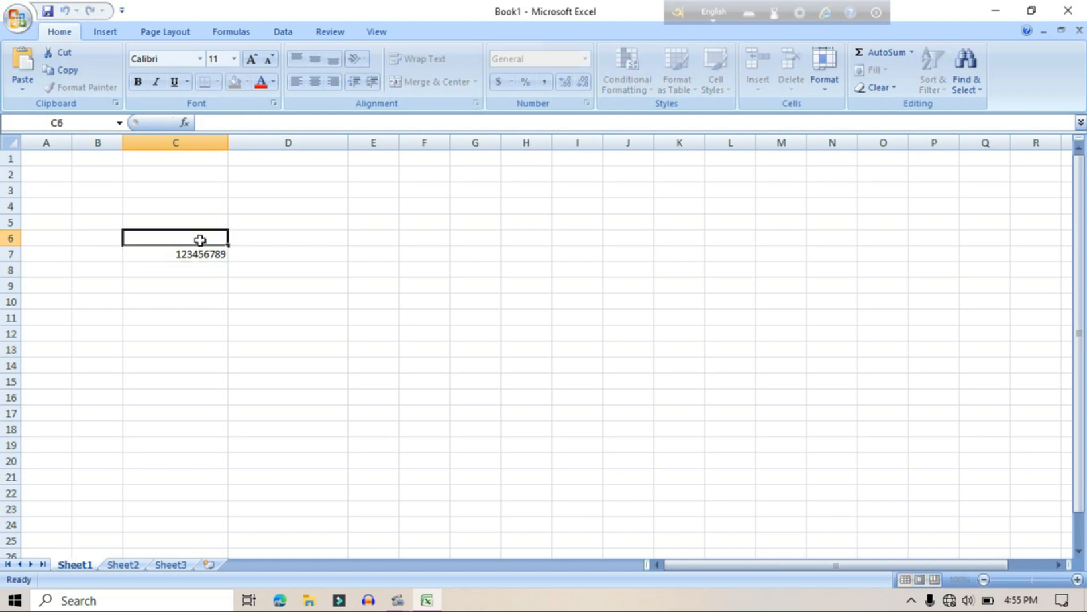
type("Mobile")
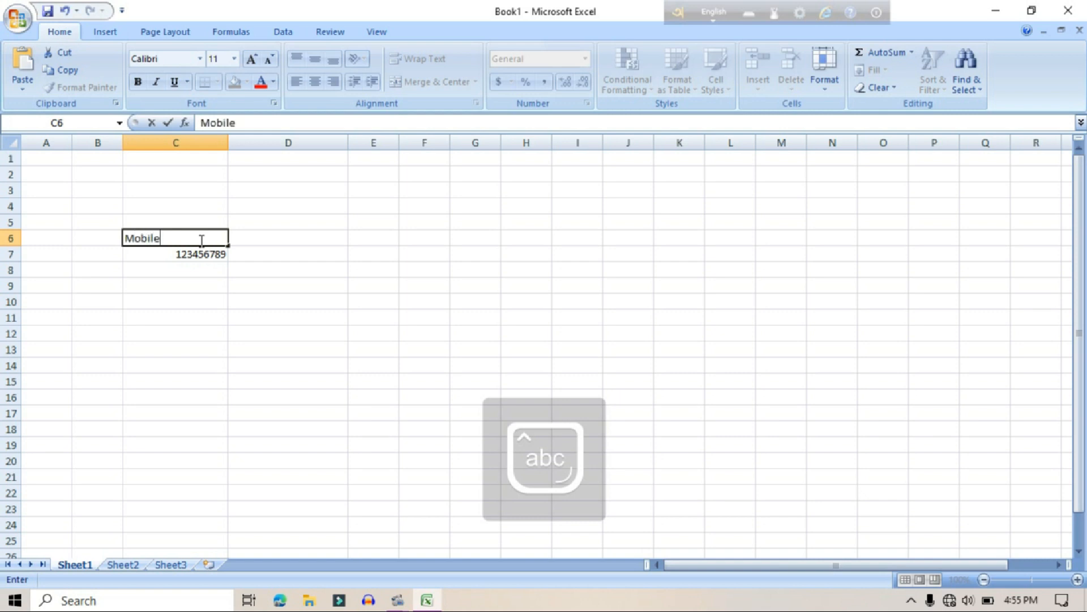
type(" Numn")
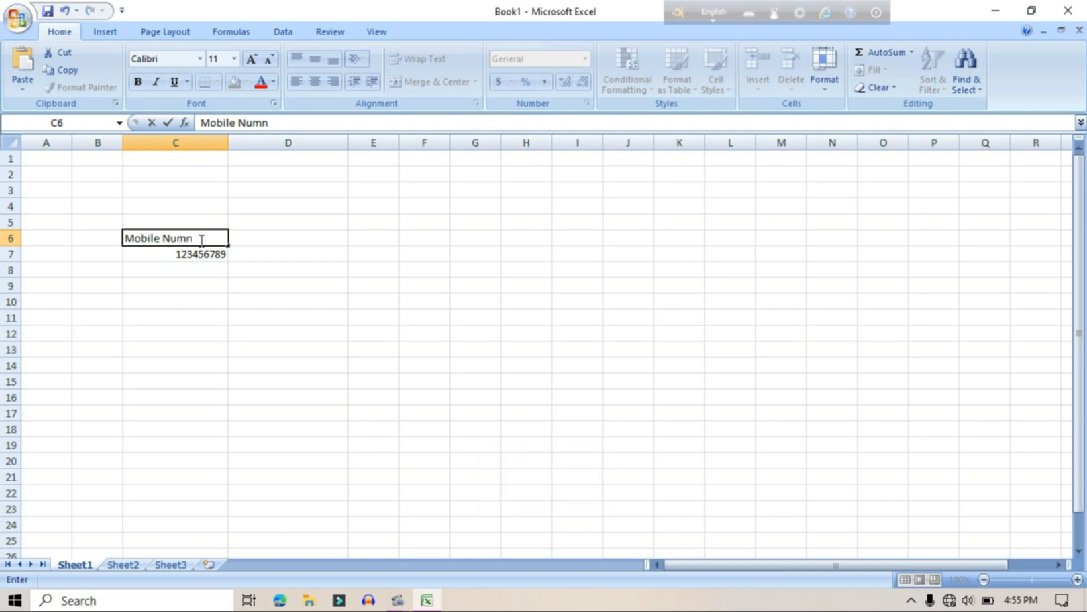
key("BackSpace")
type("ber")
- Clear the trial number from cell C7 below the heading
left_click(216, 259)
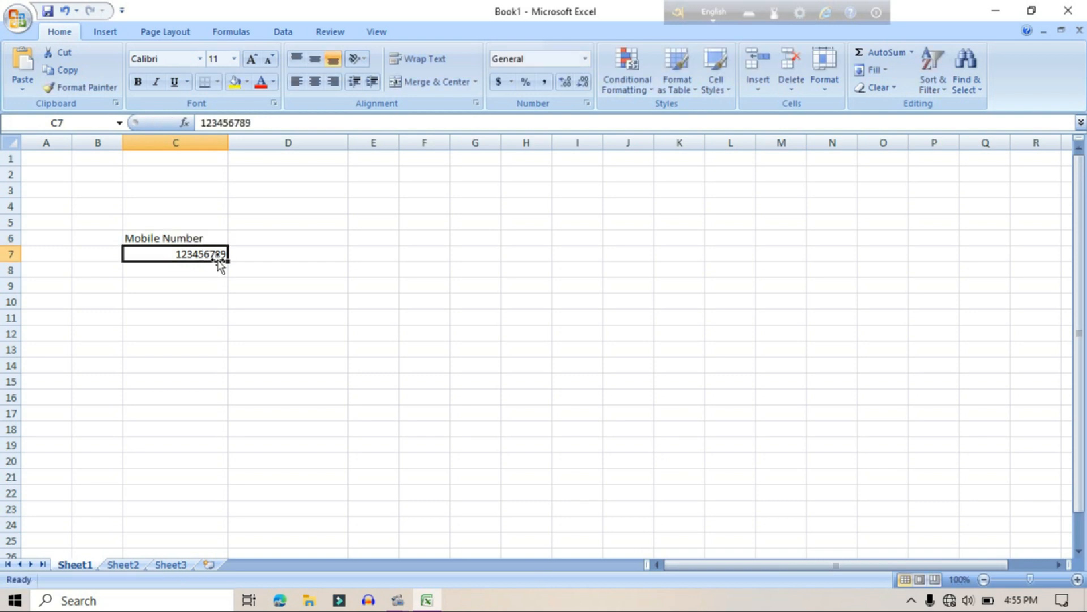
key("Delete")
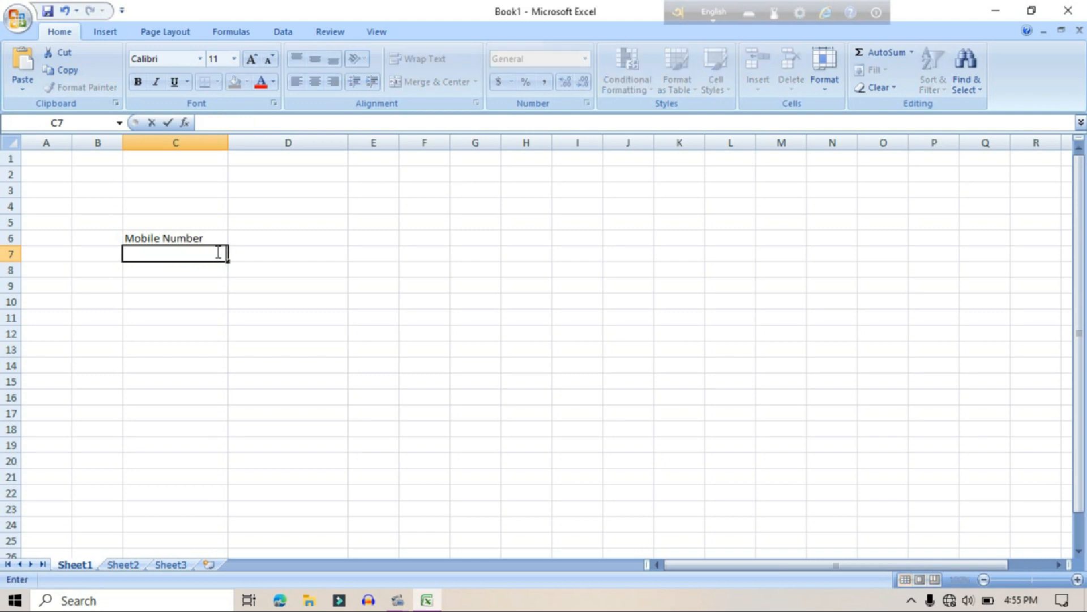
left_click(272, 240)
left_click(207, 258)
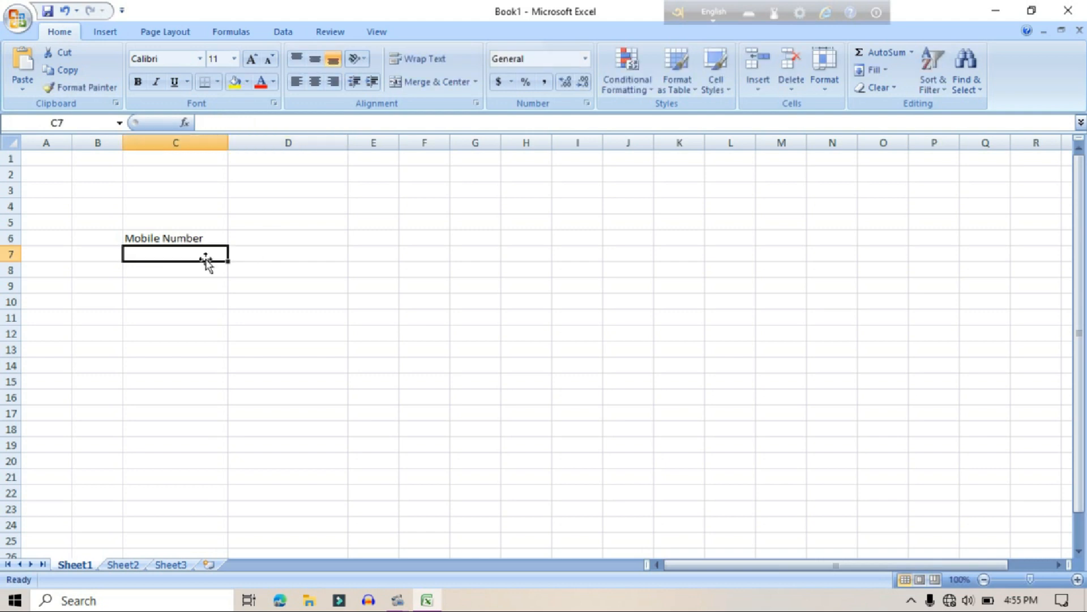
left_click(284, 255)
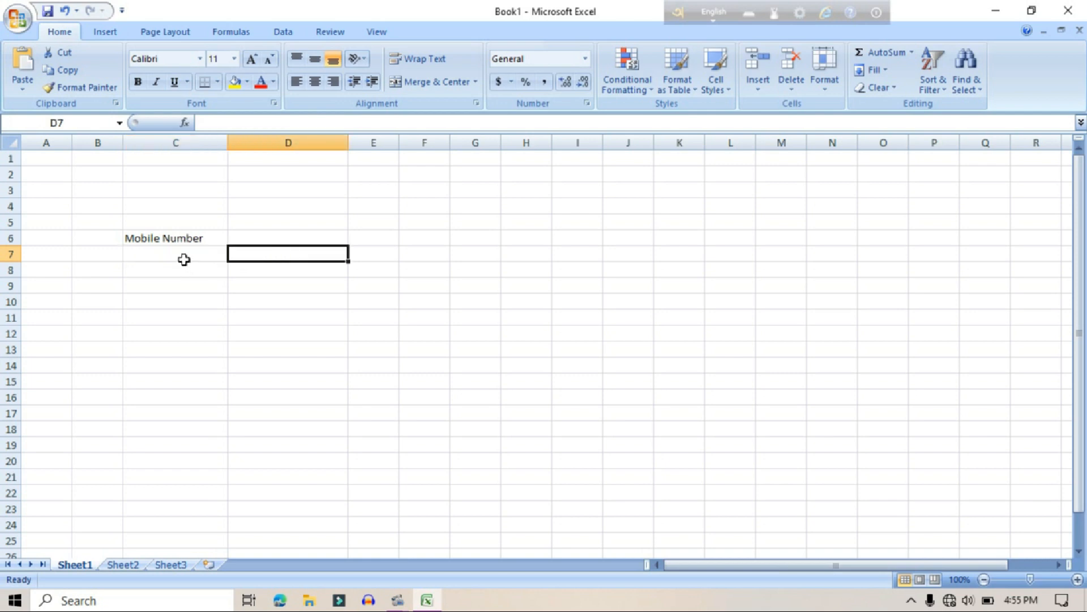
- Open the data validation settings for cells C7 to C22 under the Mobile Number heading
scroll(184, 259, "down", 2)
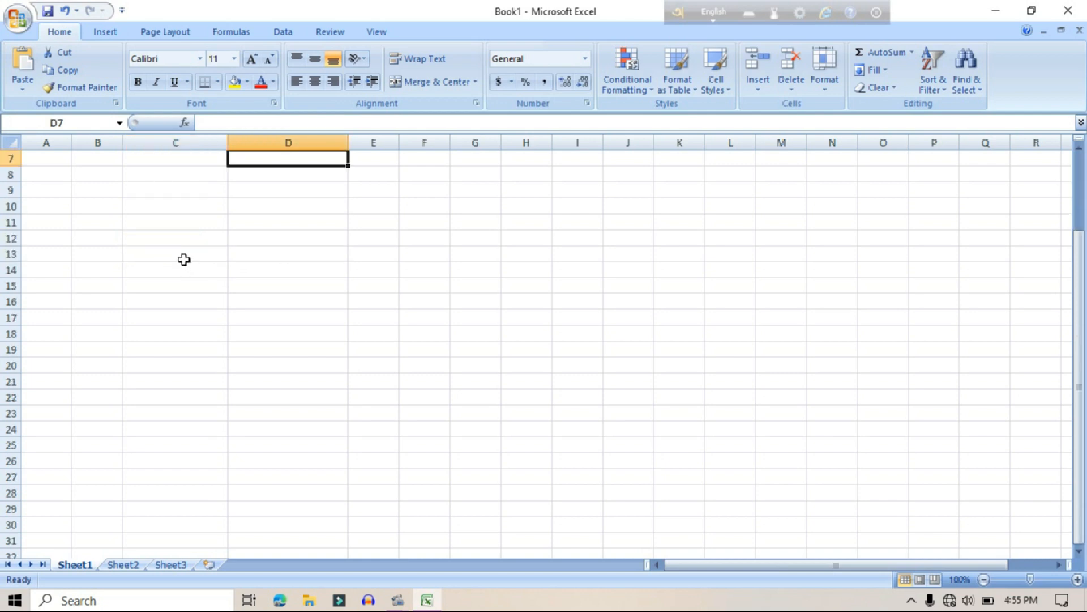
scroll(184, 259, "up", 1)
left_click_drag(188, 210, 211, 437)
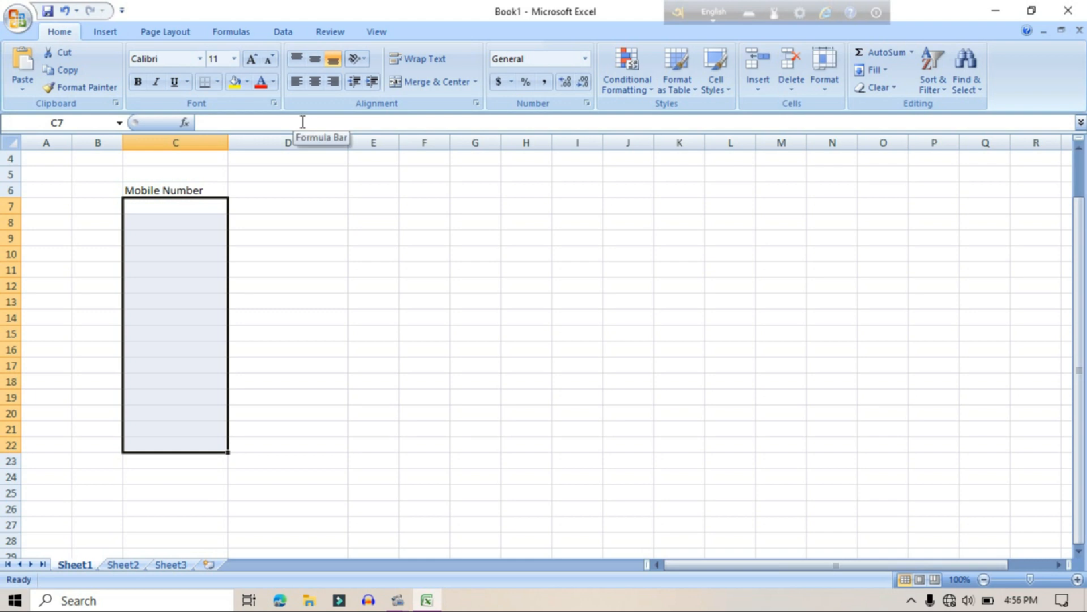
left_click(283, 34)
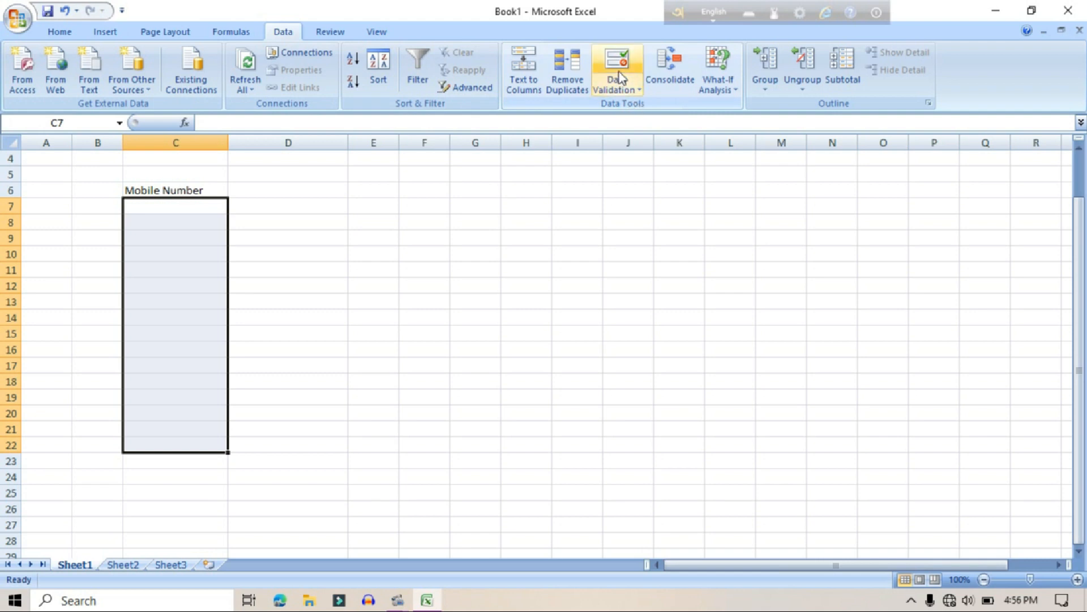
left_click(627, 93)
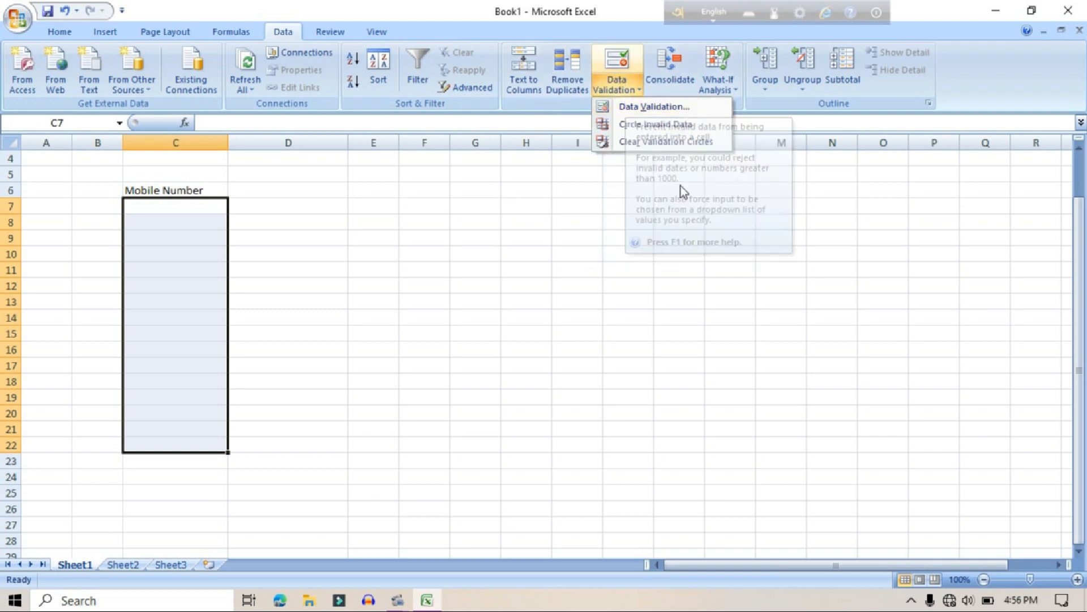
left_click(663, 110)
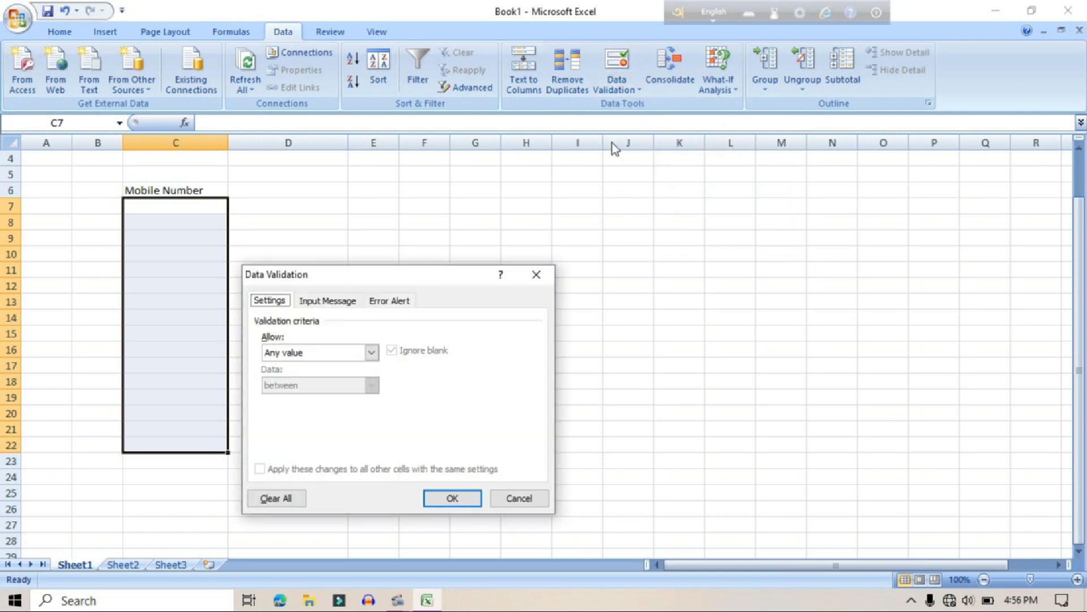
left_click_drag(373, 279, 590, 162)
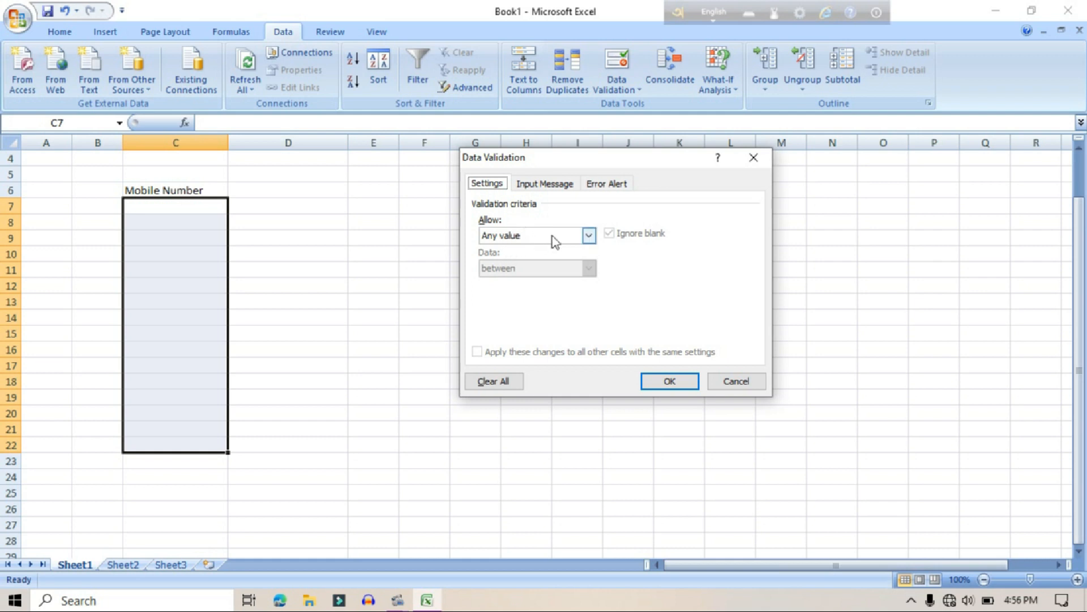
- Restrict the allowed entries by text length, using the between condition
left_click(590, 234)
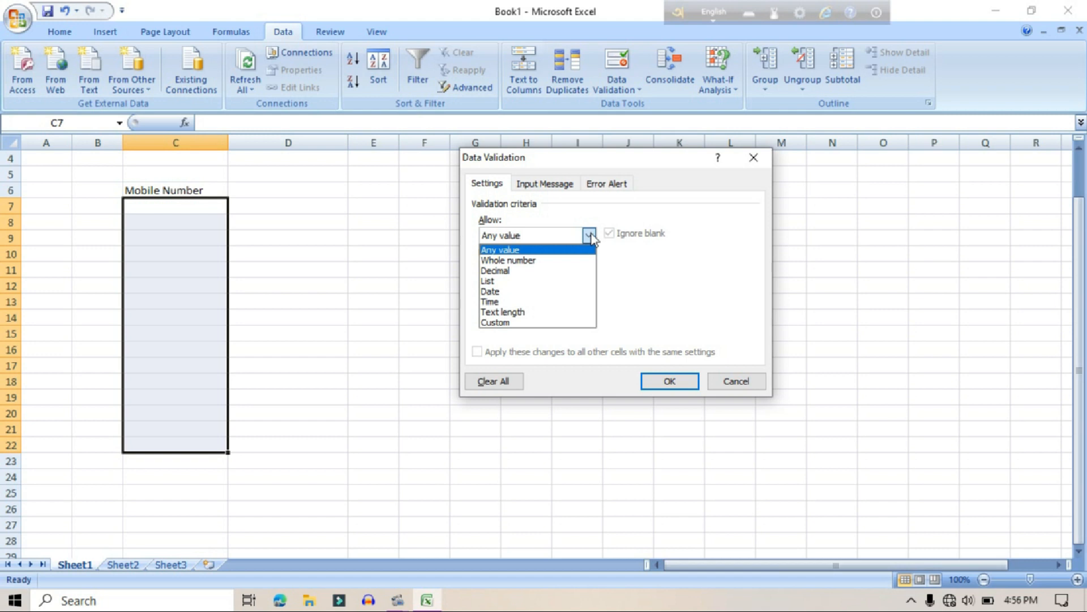
left_click(535, 314)
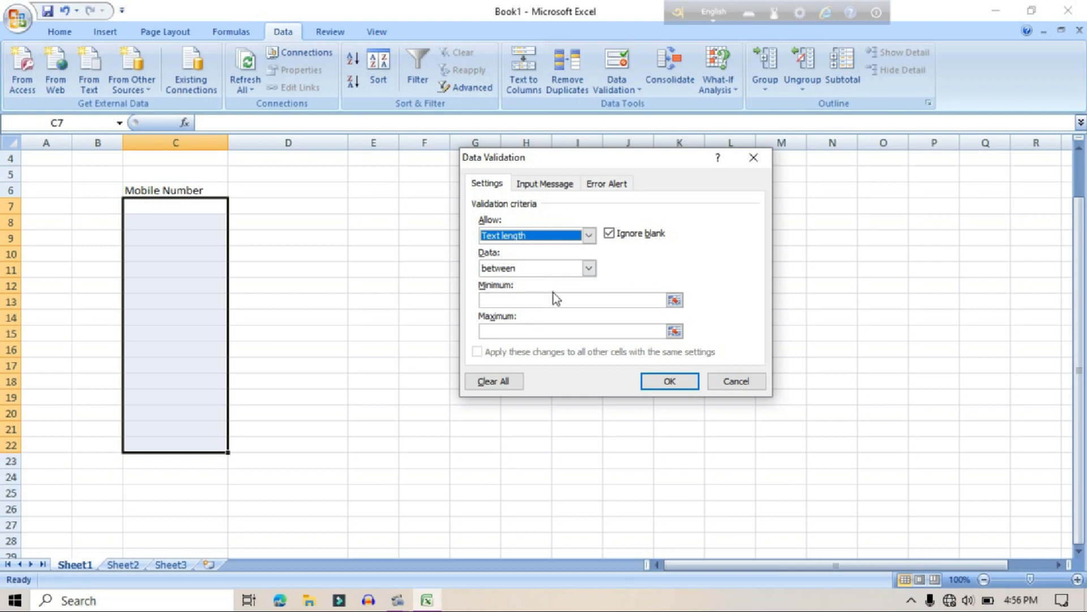
left_click(593, 271)
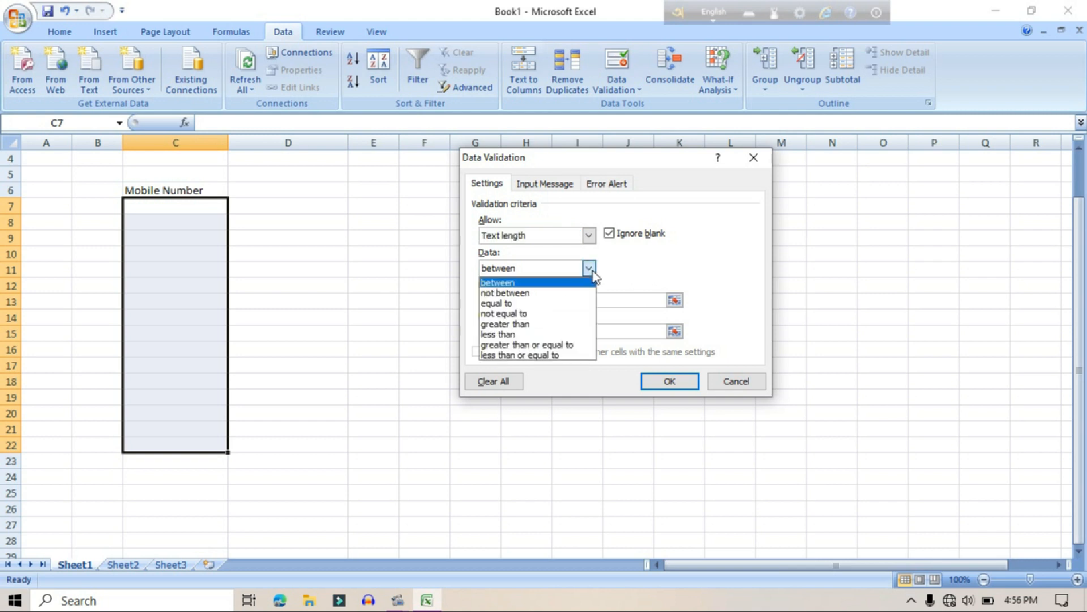
left_click(529, 304)
left_click(528, 304)
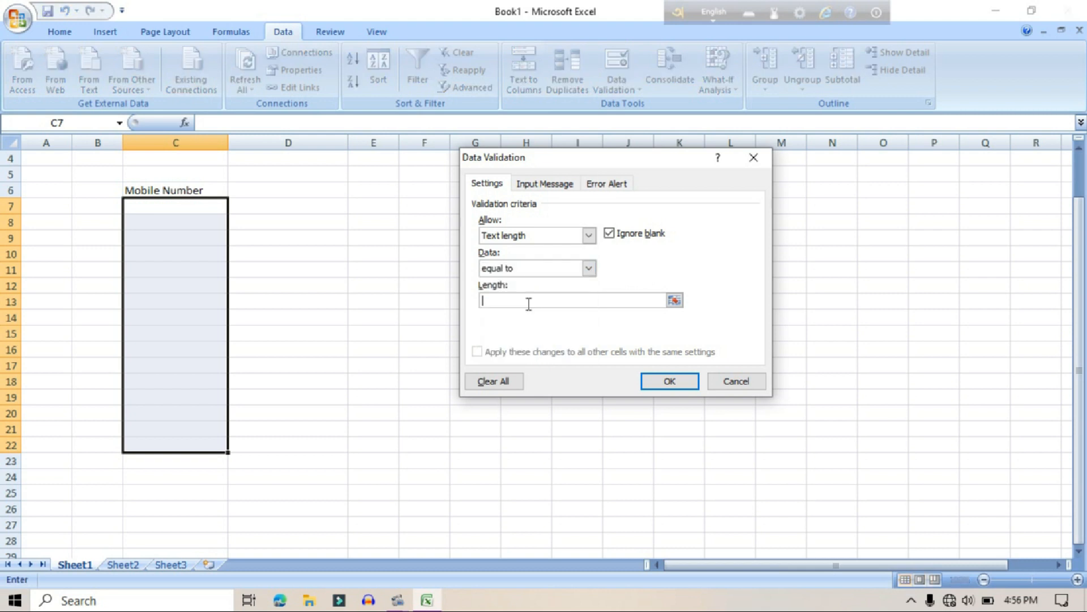
left_click(588, 269)
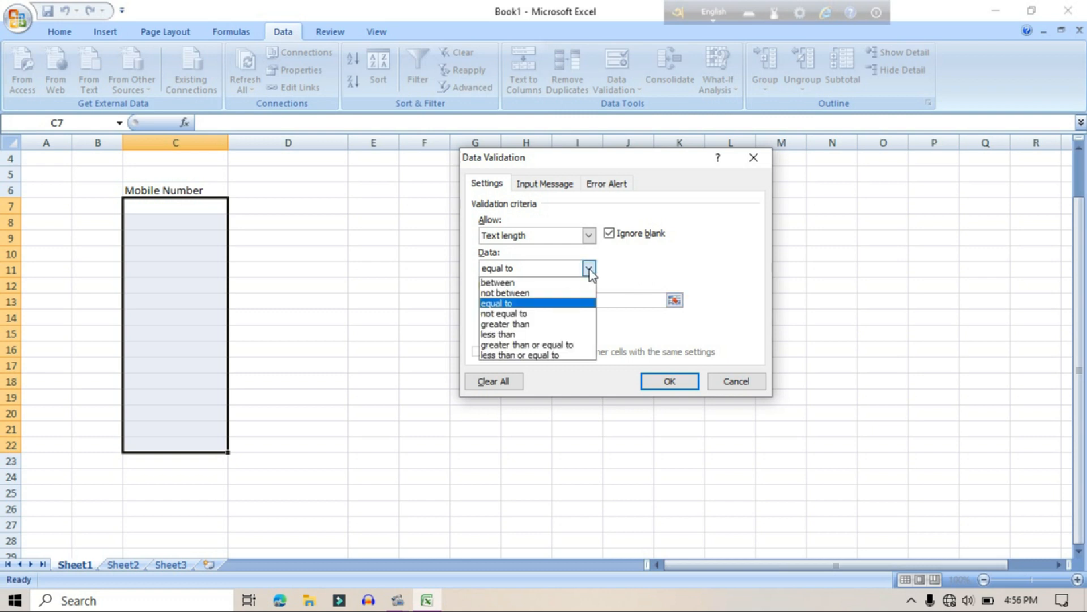
left_click(546, 282)
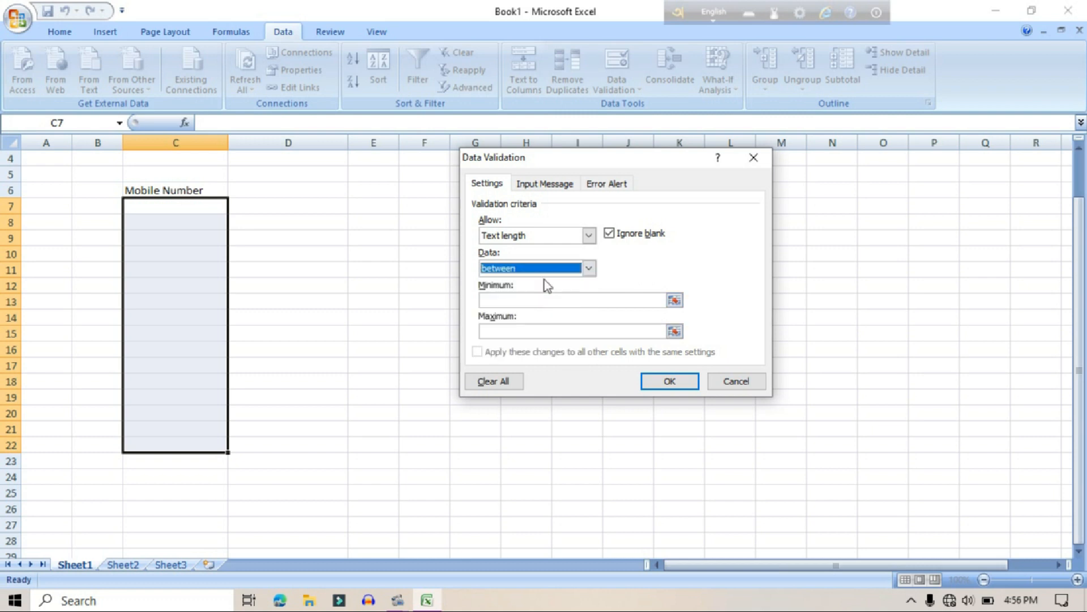
- Set both the minimum and maximum text length to 11 and apply the validation rule
left_click(558, 298)
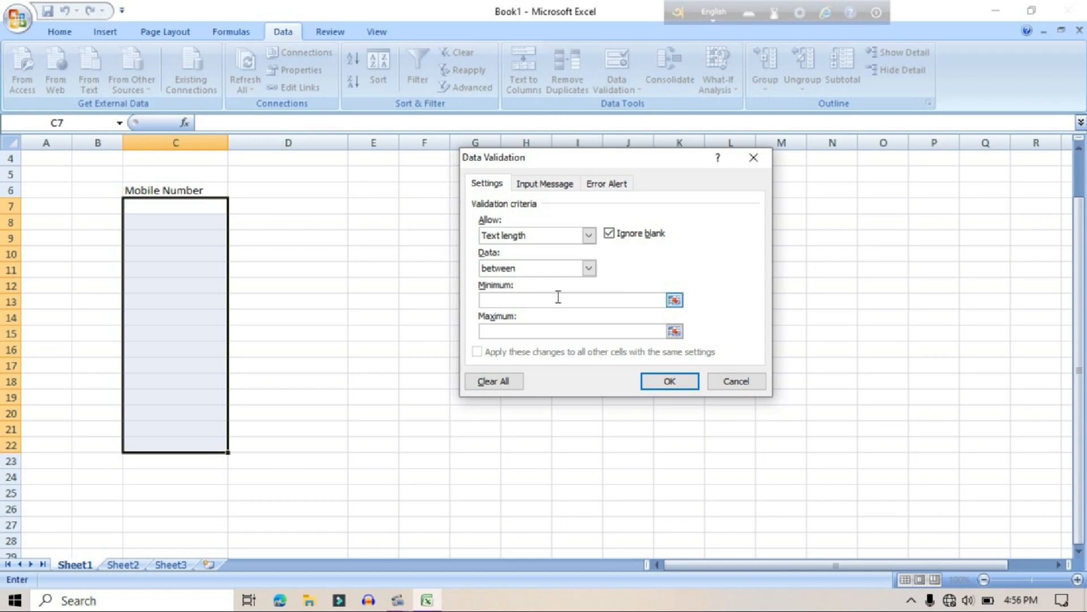
type("11")
left_click(591, 332)
type("111")
key("BackSpace")
left_click(661, 379)
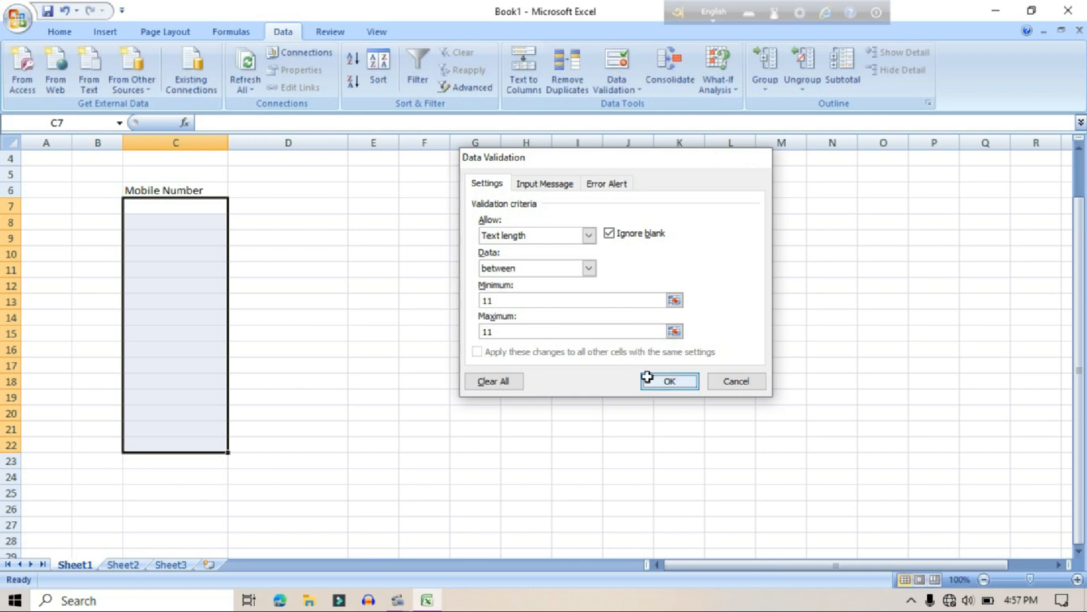
left_click(294, 270)
- Try to enter a twelve-digit trial mobile number in cell C7
left_click(172, 208)
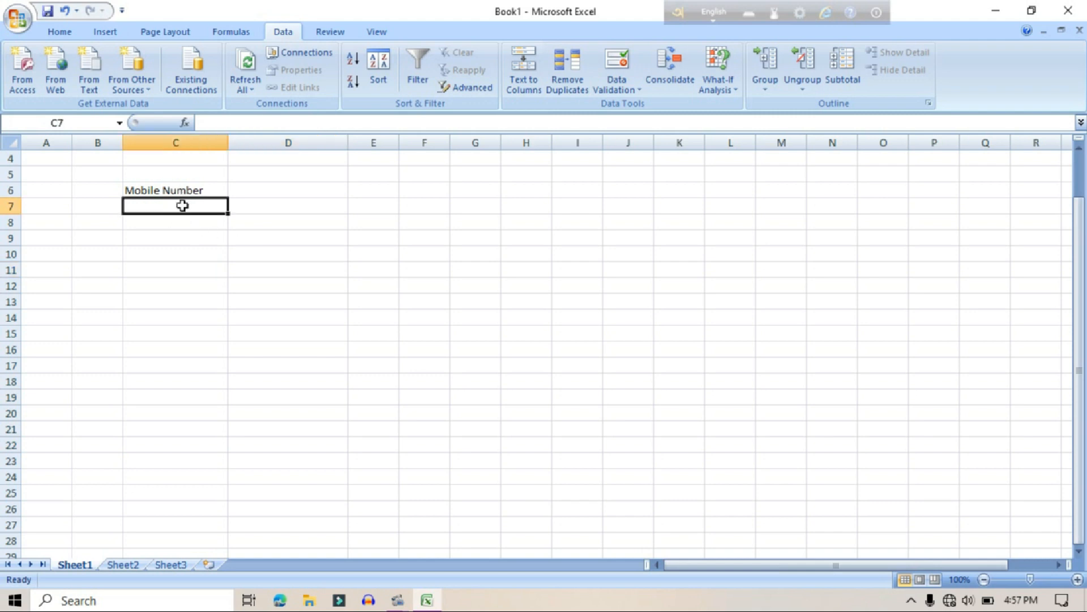
type("1234567891")
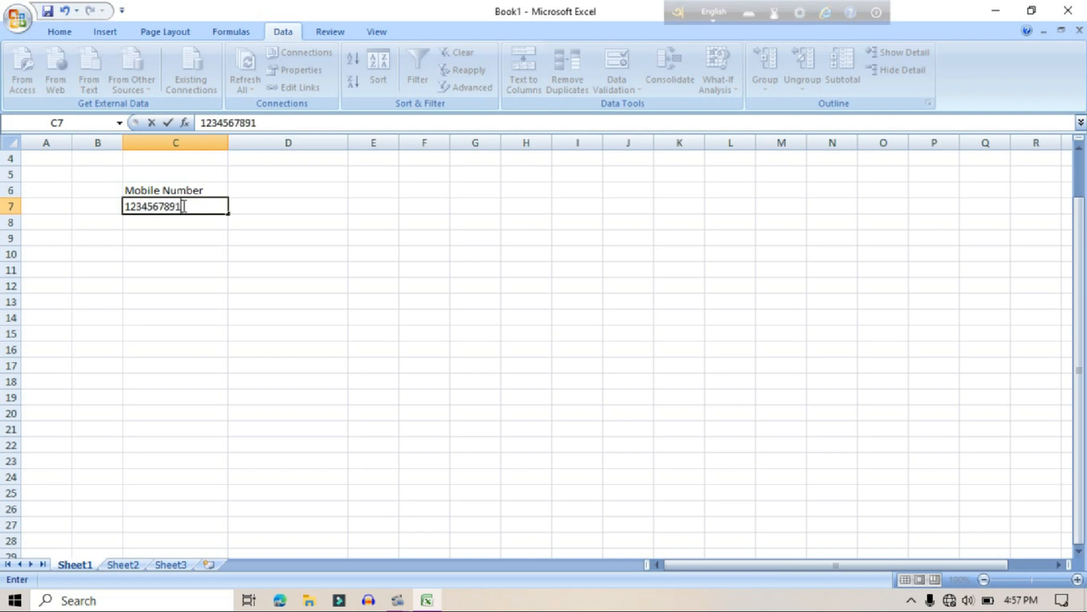
type("23")
key("Return")
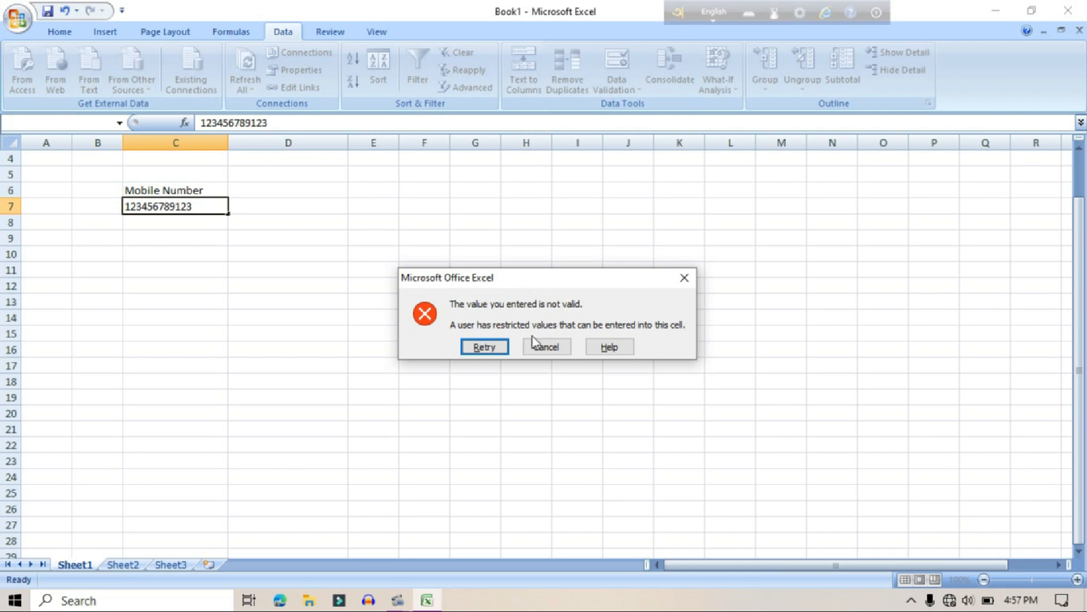
- Retry the entry in cell C7 with the trial number shortened to ten digits, then discard it
left_click(490, 349)
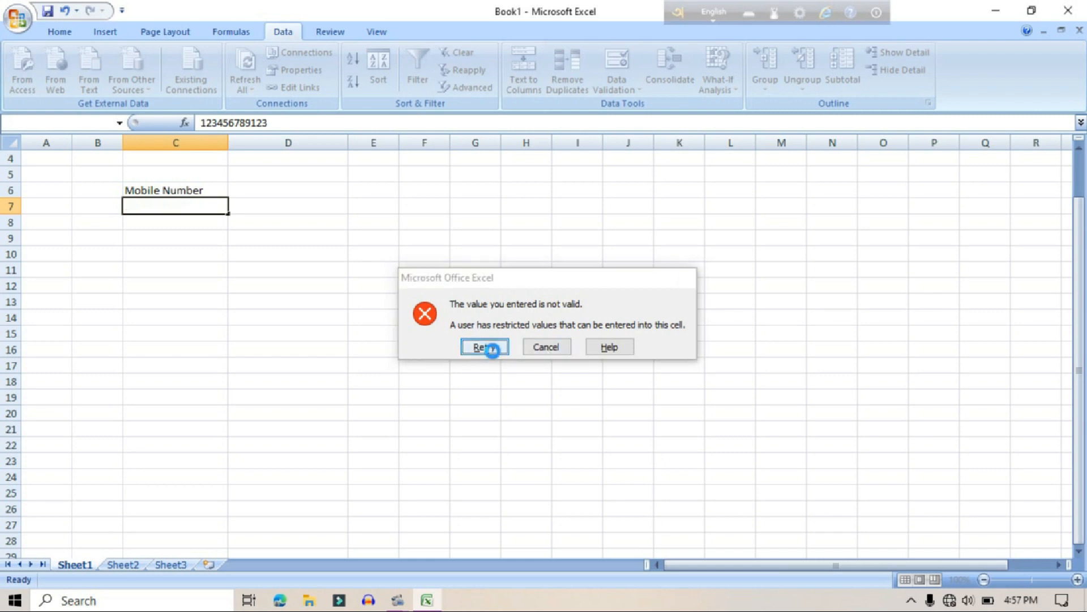
left_click(207, 209)
key("BackSpace")
key("BackSpace")
key("Return")
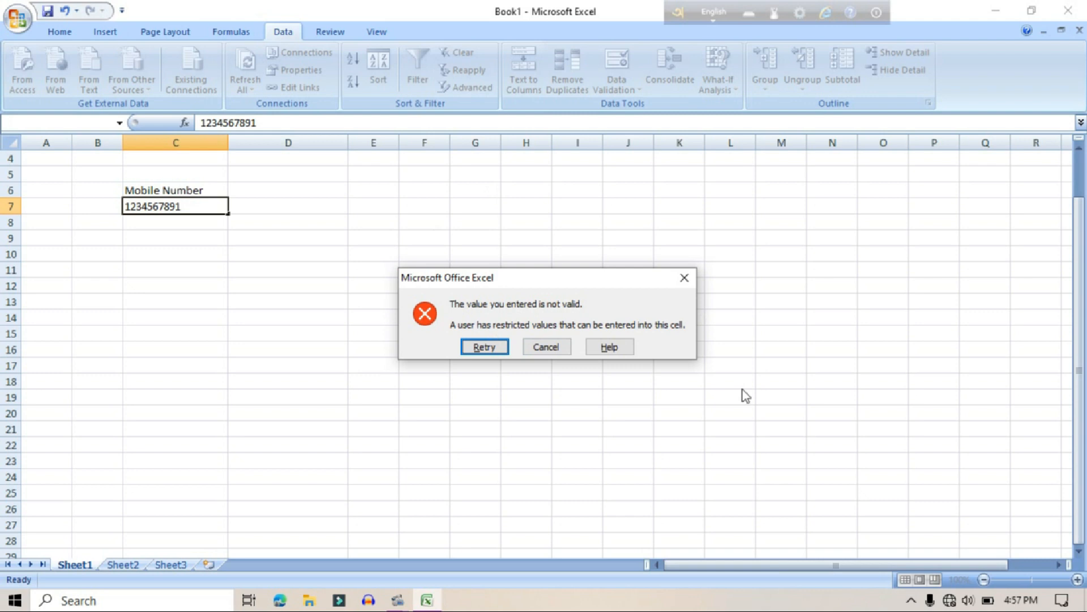
left_click(685, 278)
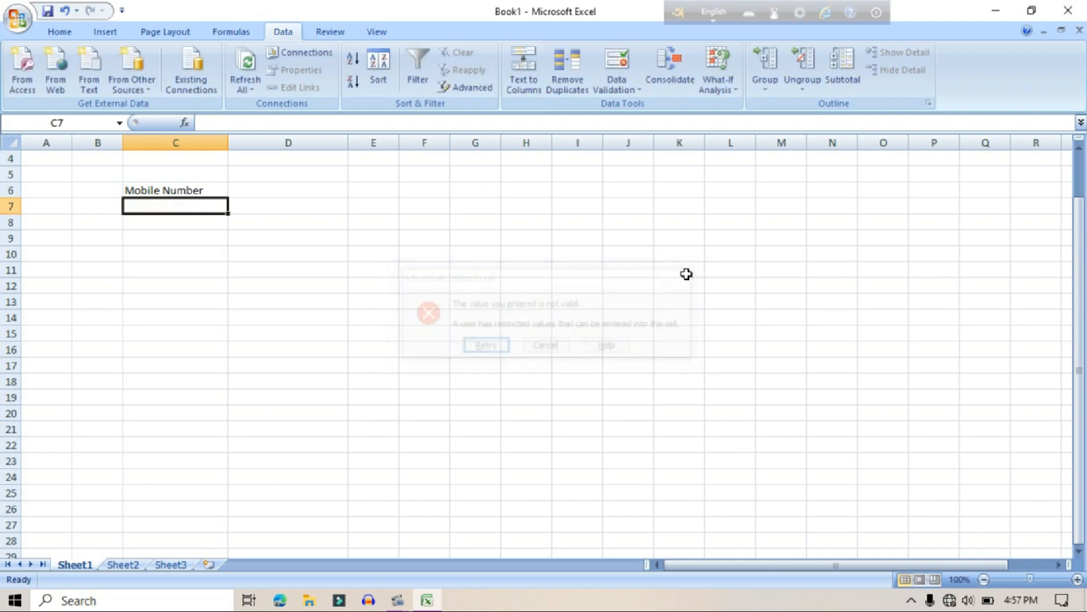
- Enter an eleven-digit trial mobile number in cell C7
double_click(156, 209)
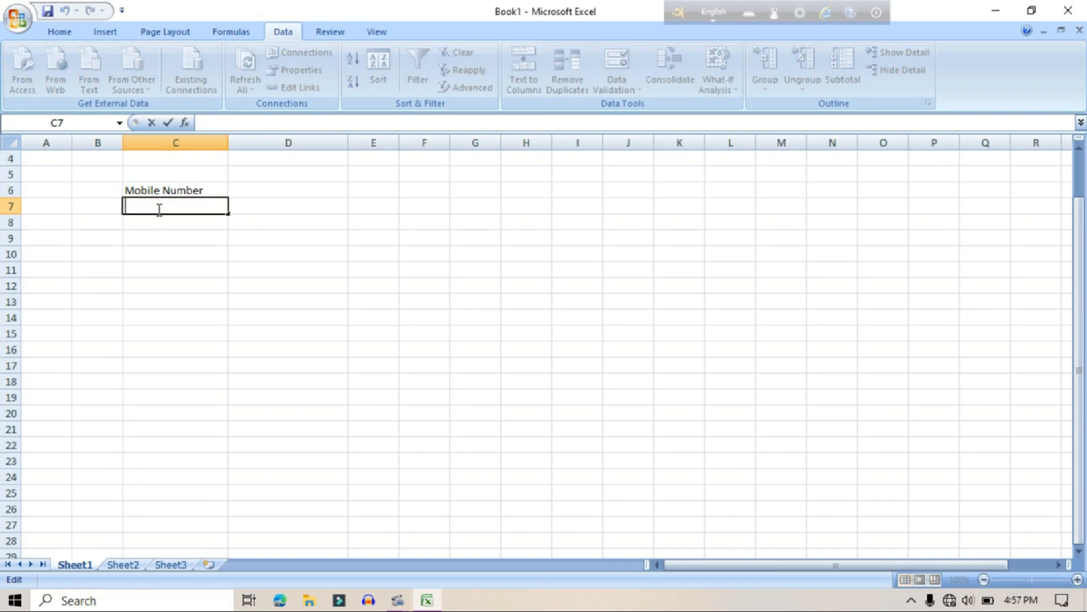
type("12345678912")
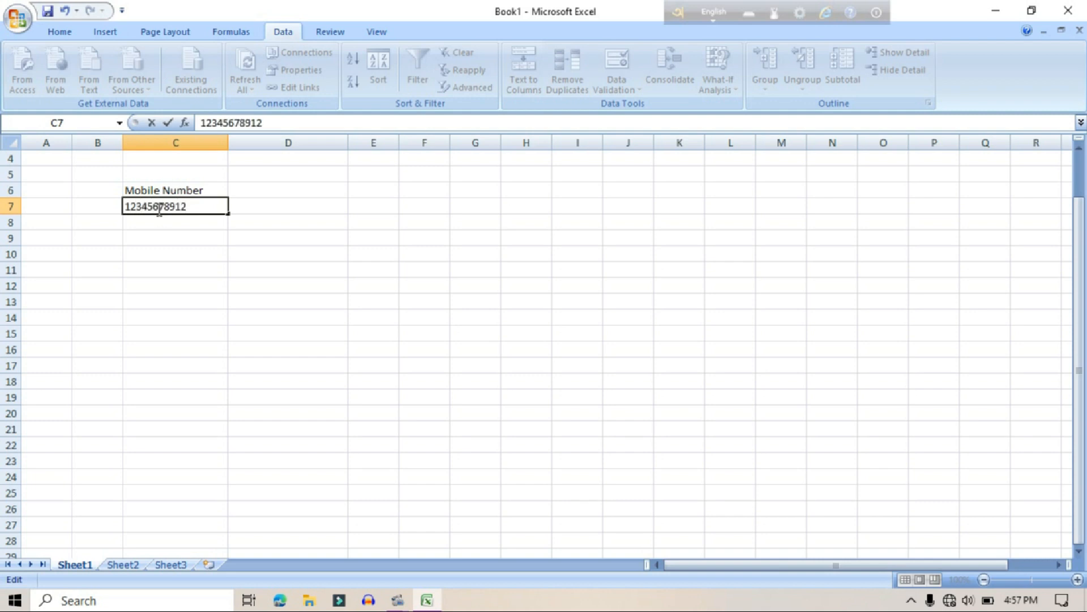
key("Return")
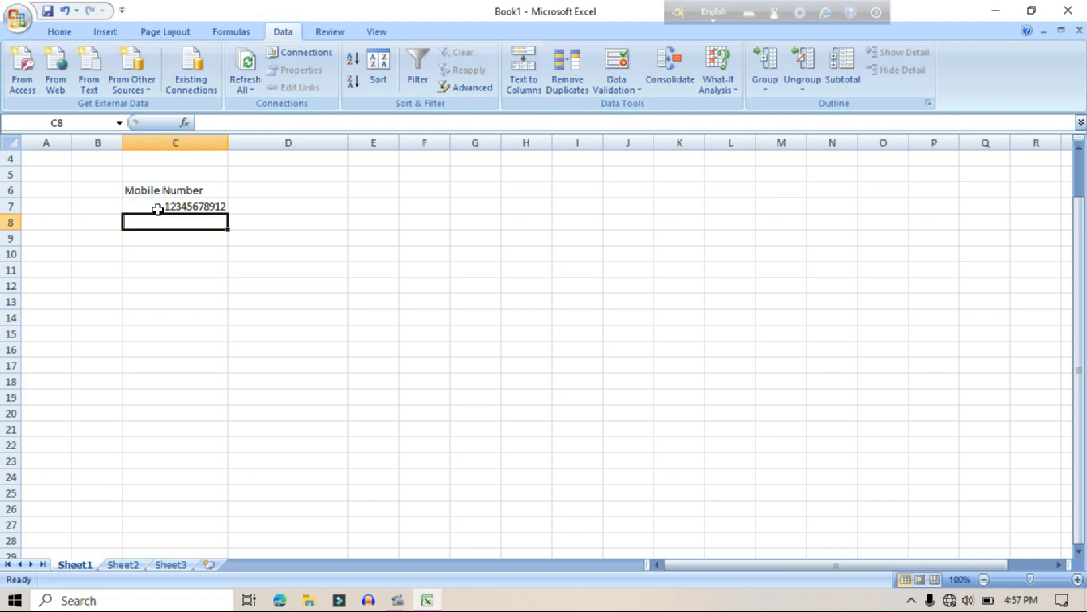
double_click(157, 209)
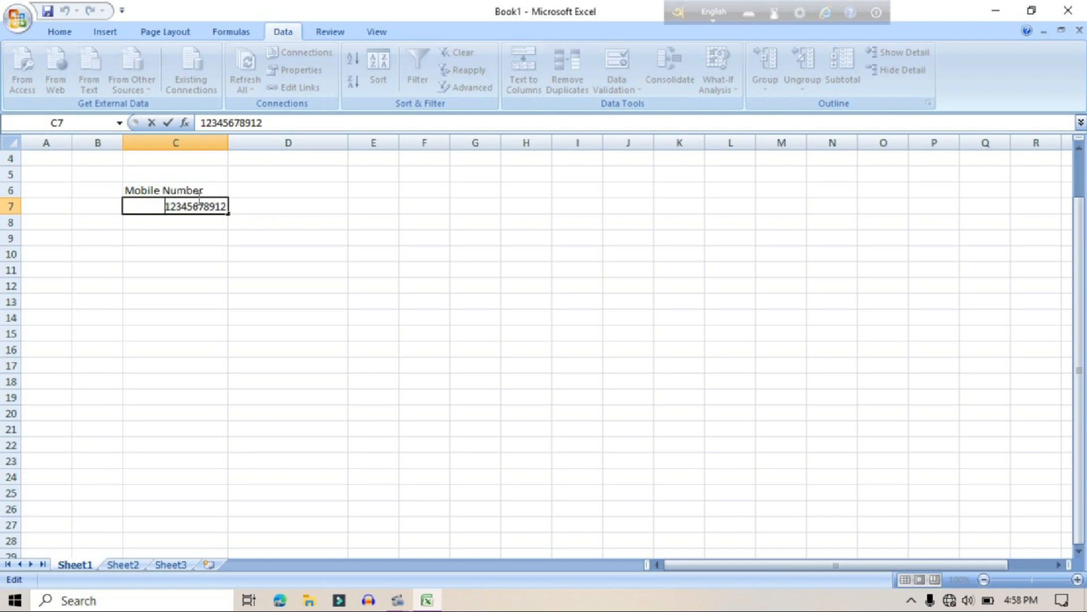
left_click(195, 237)
left_click(159, 203)
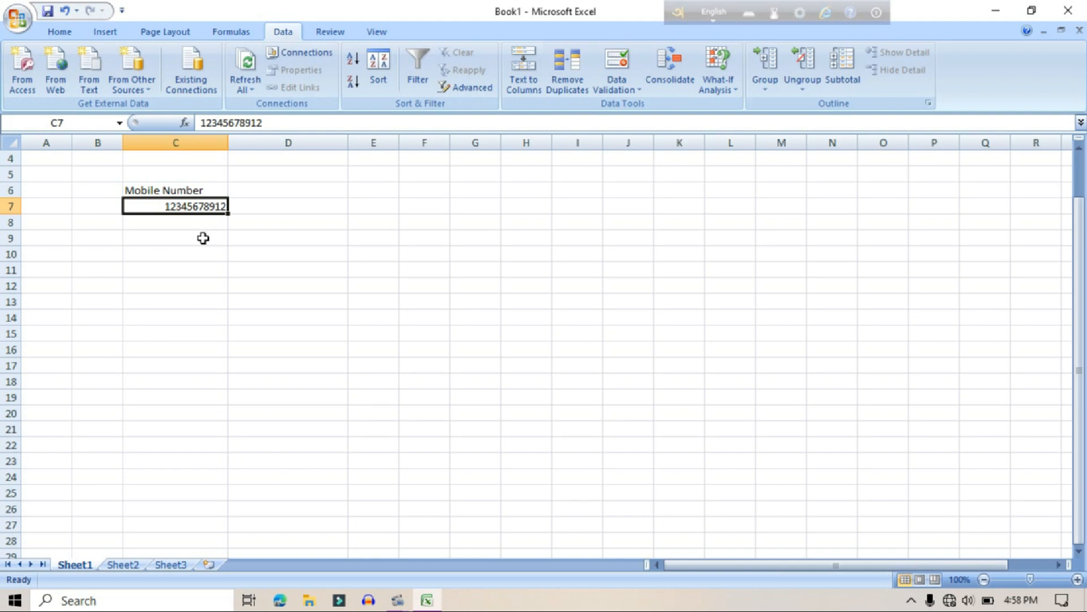
left_click(252, 209)
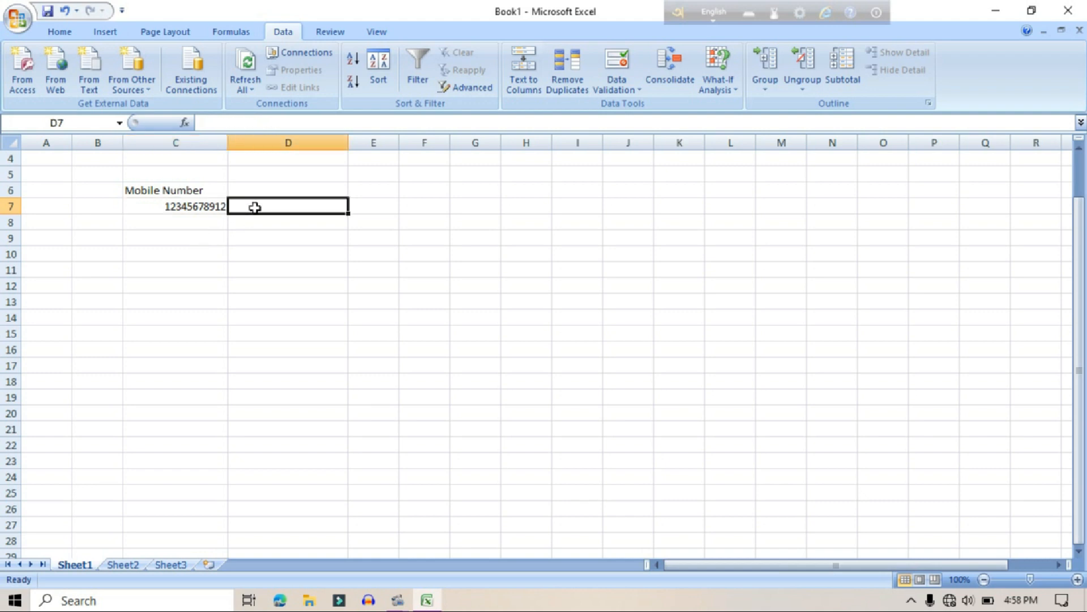
left_click(218, 205)
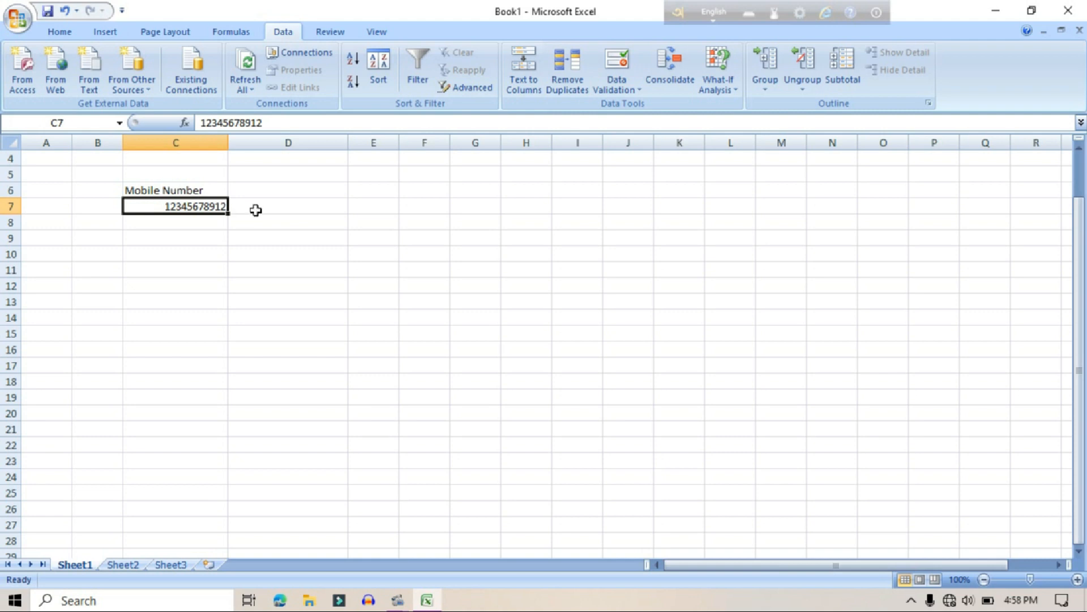
left_click(256, 209)
- Try to append the digit 1 to the trial number in cell C7, then cancel the entry
left_click(203, 206)
double_click(204, 206)
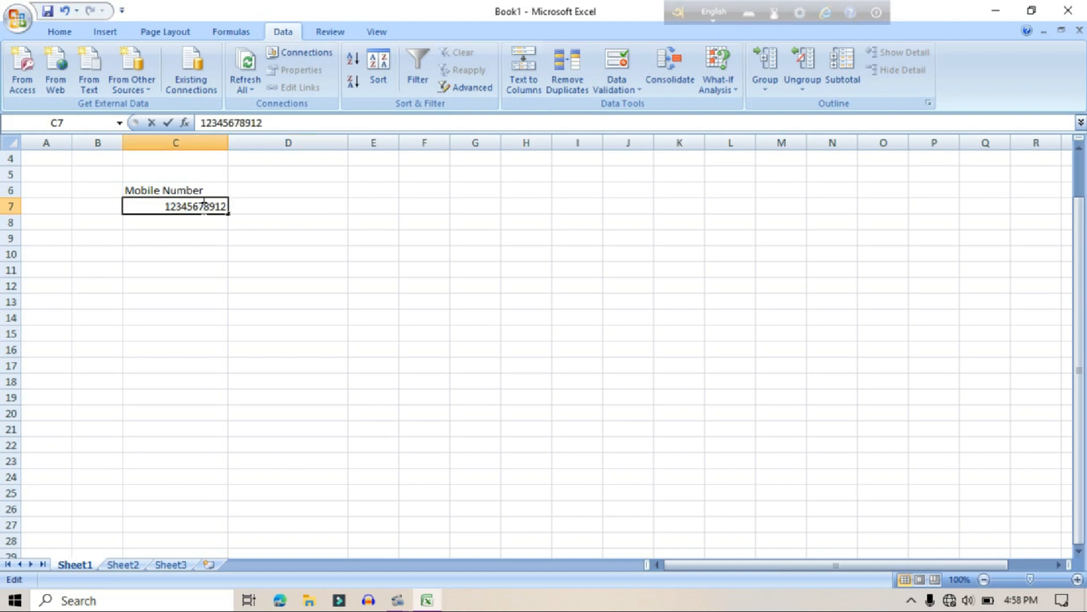
left_click(225, 207)
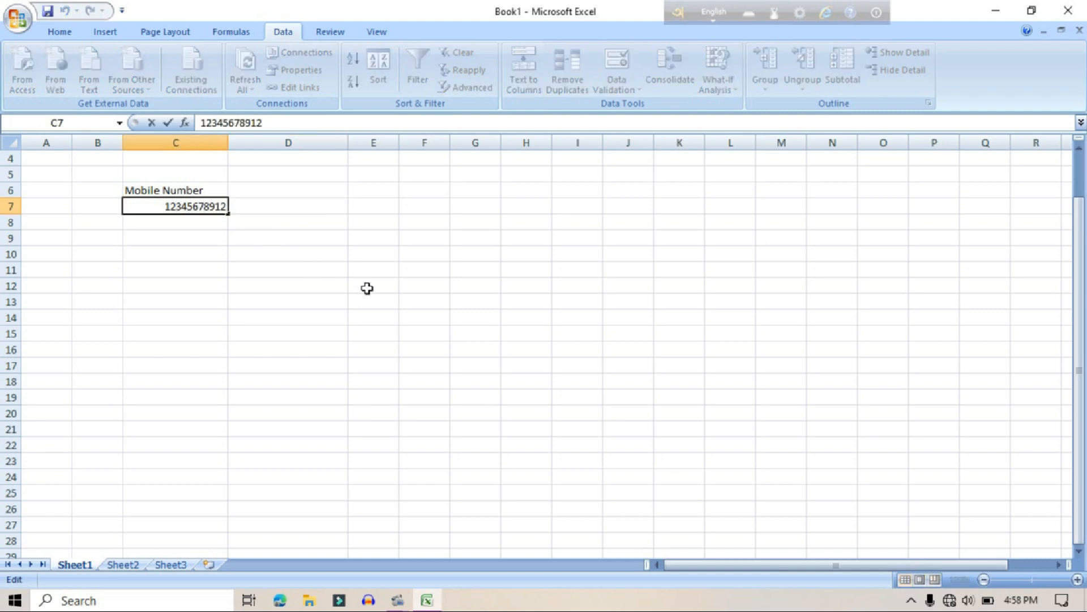
type("1")
key("Return")
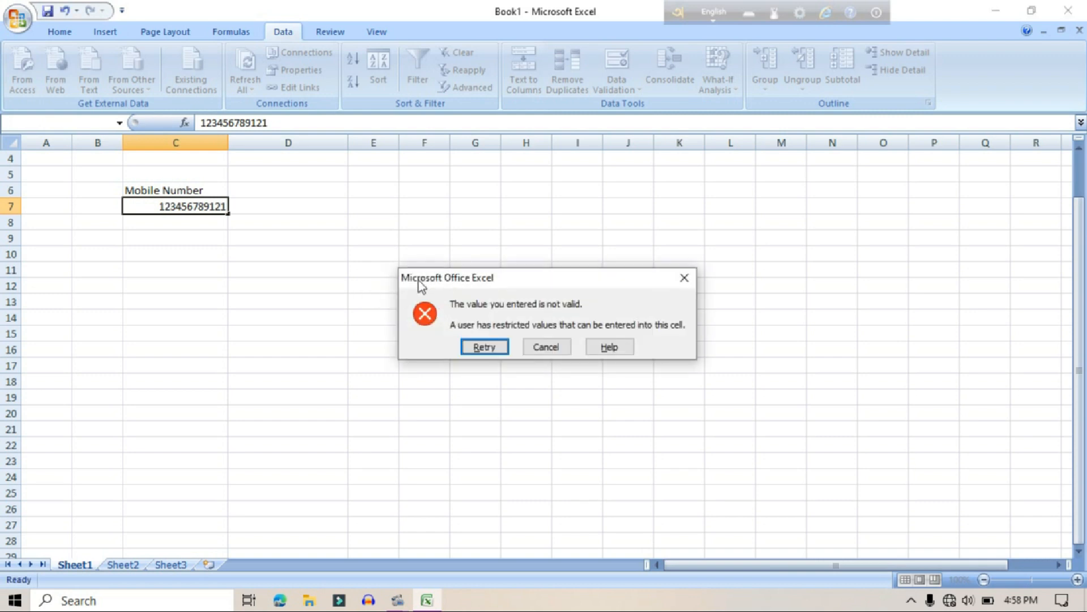
left_click_drag(522, 277, 529, 267)
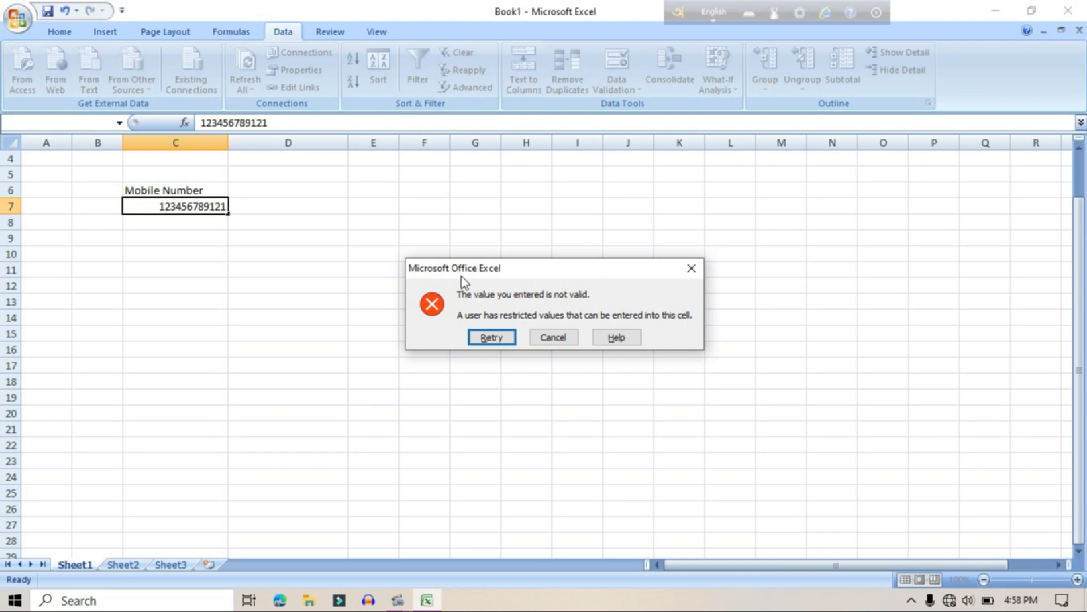
left_click(572, 339)
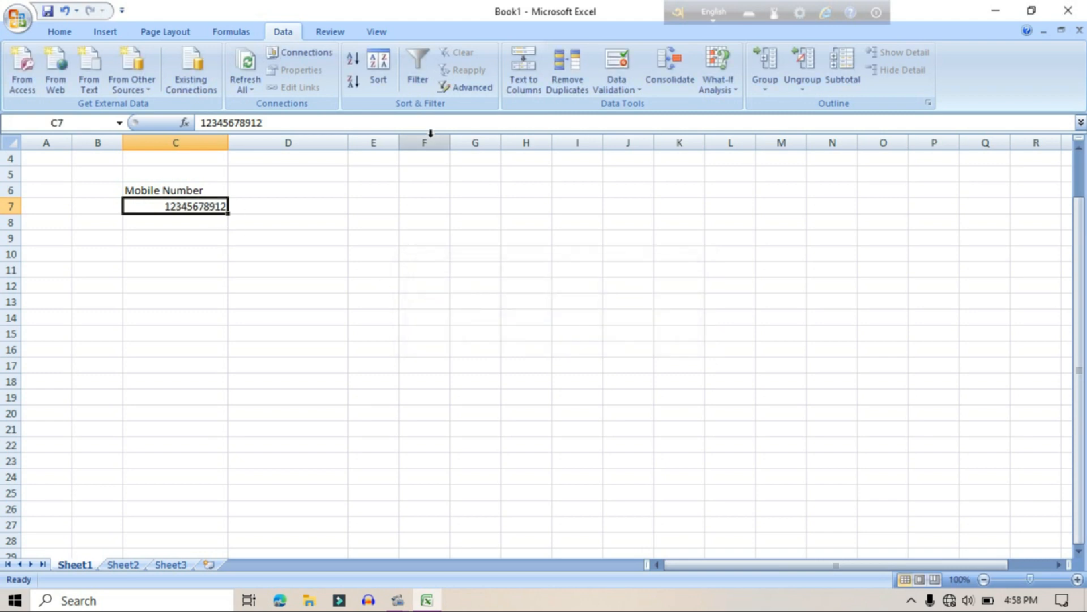
left_click(616, 79)
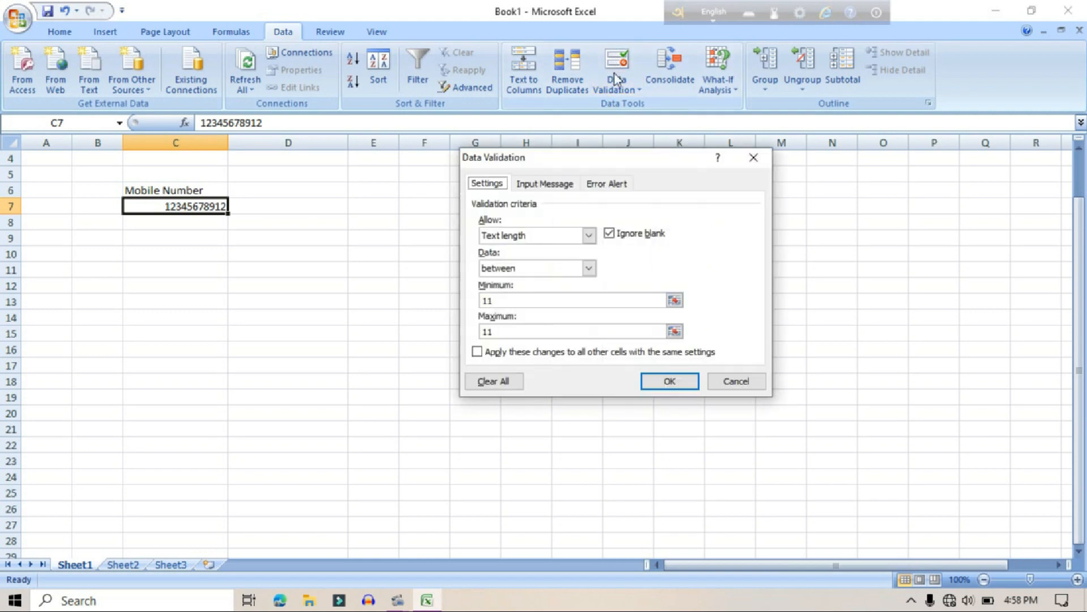
left_click(590, 236)
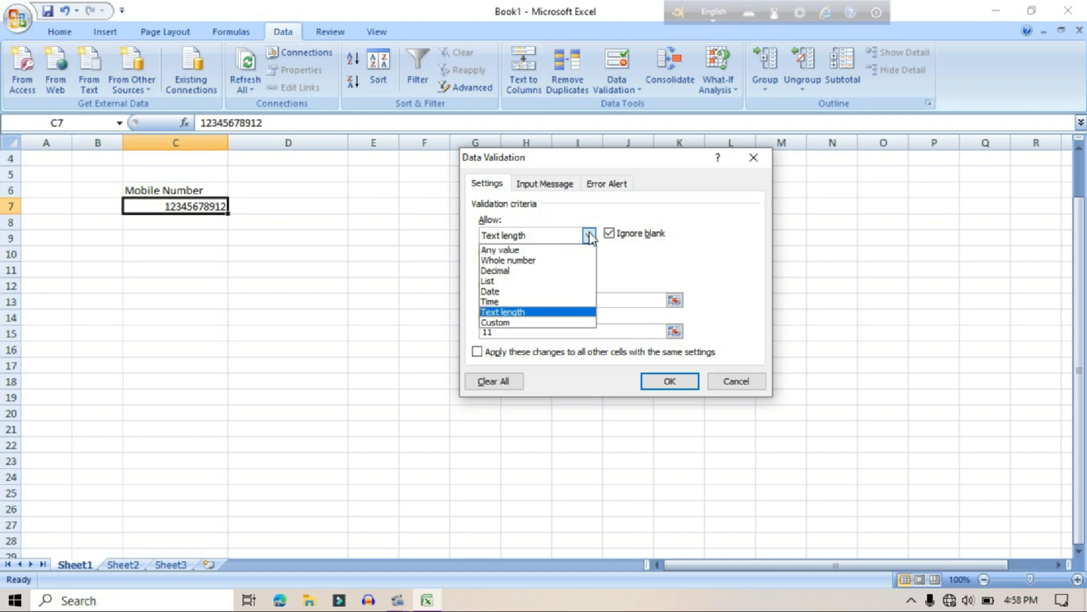
left_click(521, 259)
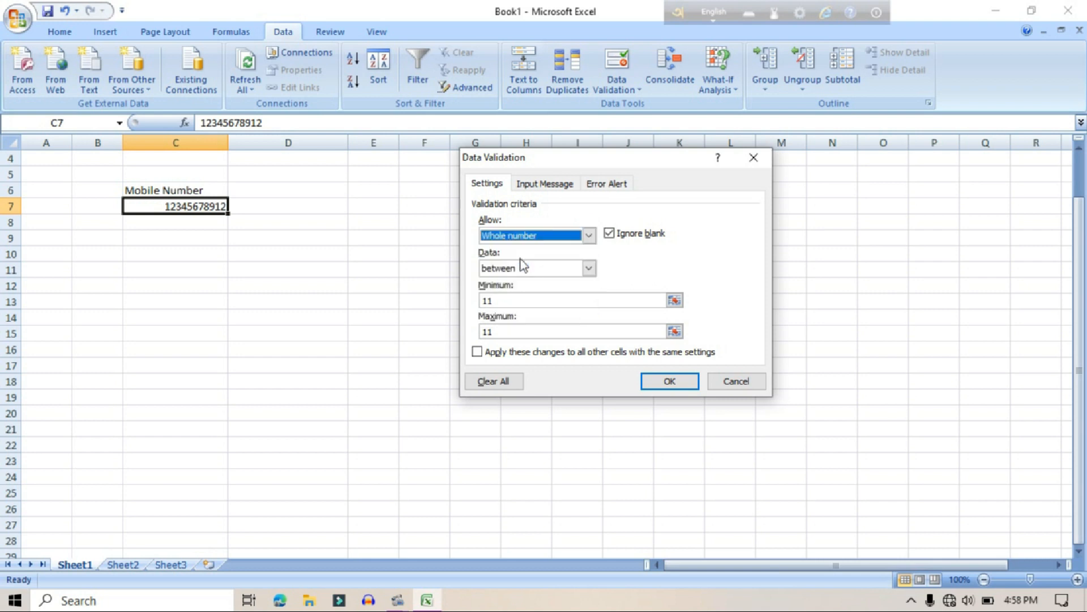
left_click(592, 269)
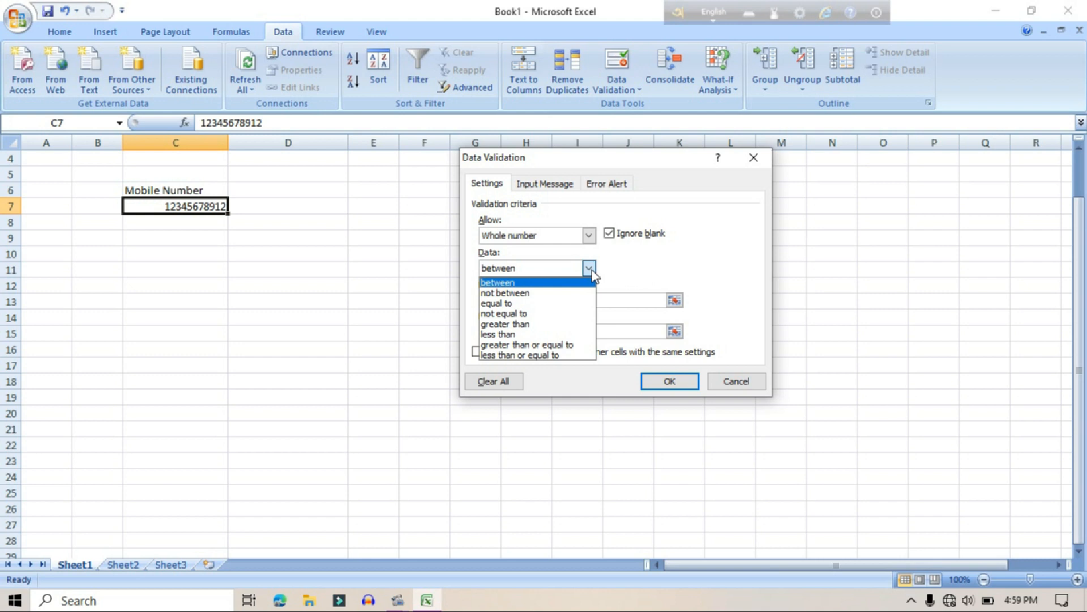
left_click(568, 304)
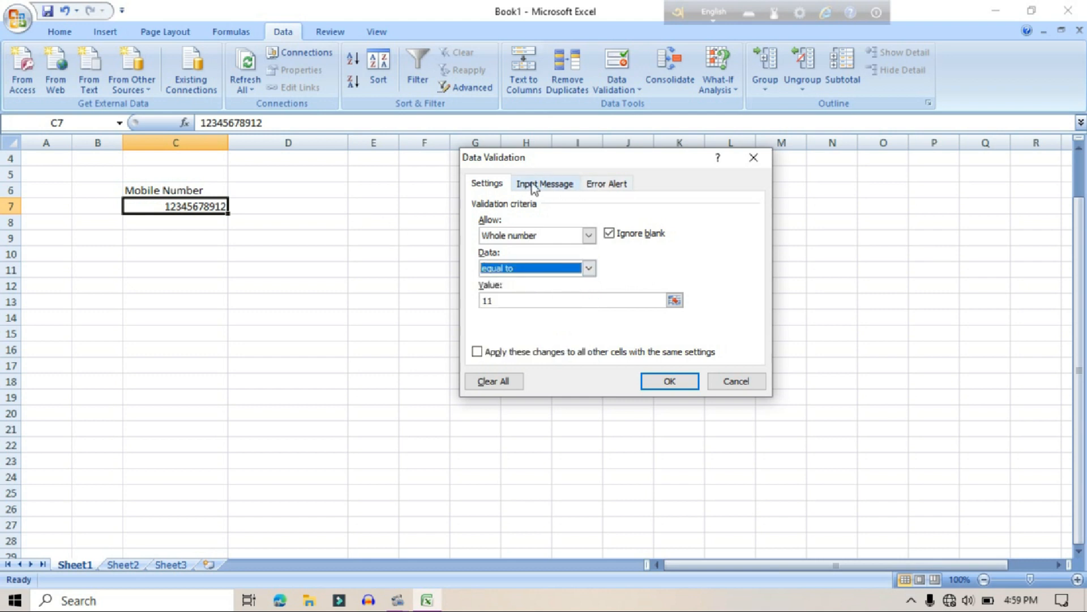
left_click(589, 235)
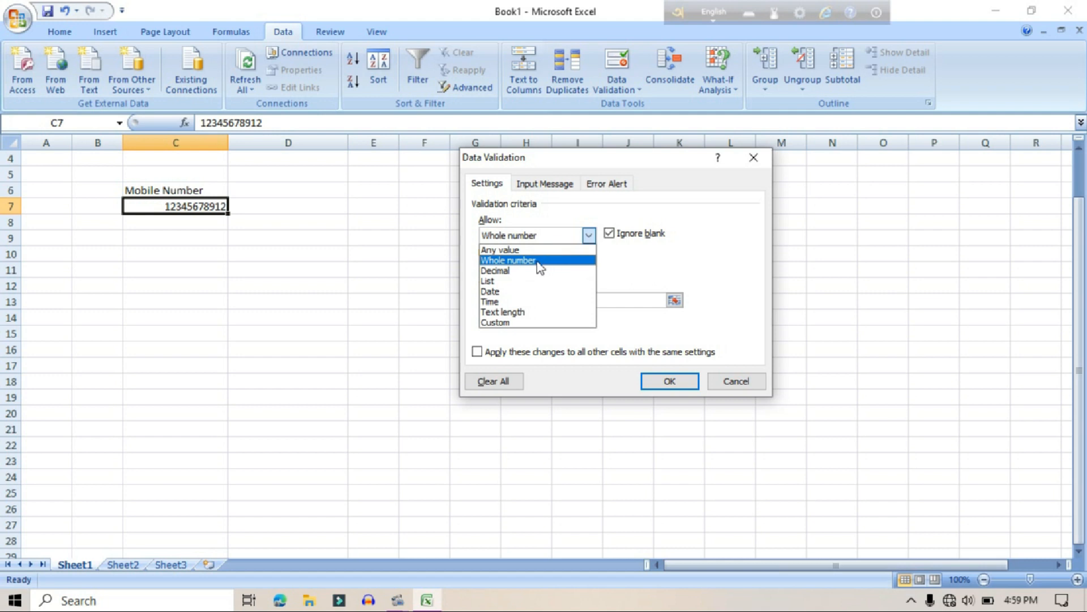
left_click(752, 159)
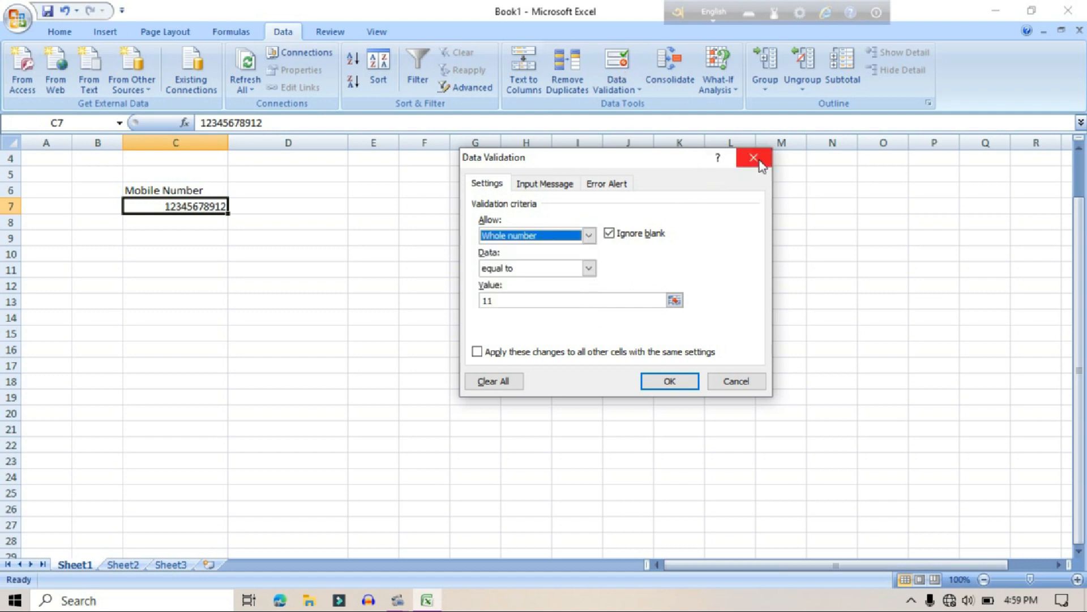
left_click(756, 159)
- Write the error alert message "Please Wright 11 Digit Number Must Be." for the data validation on cell C7
left_click(620, 72)
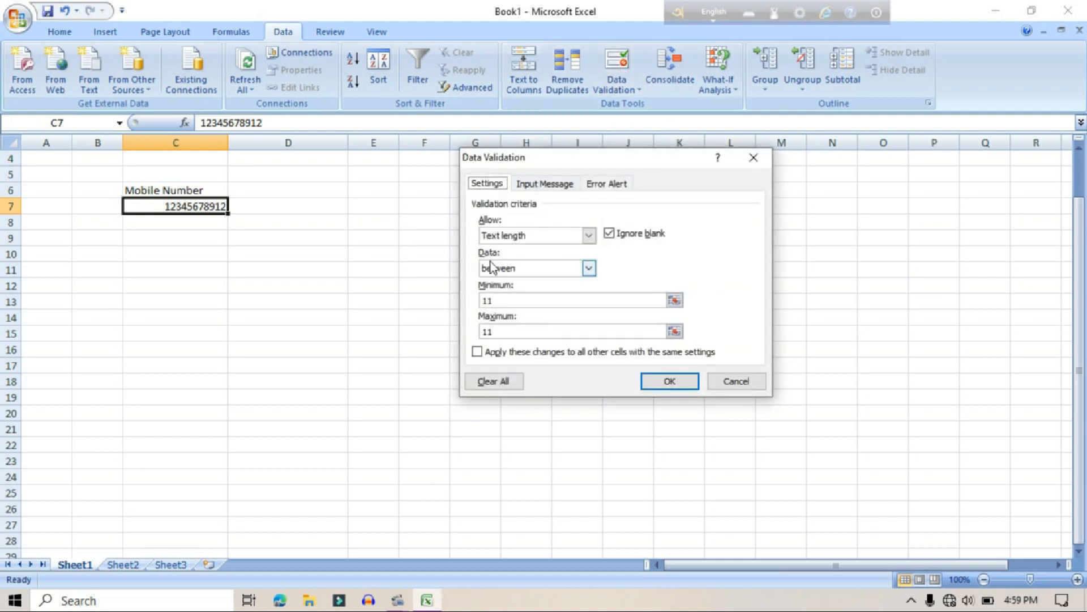
left_click(599, 189)
left_click(623, 304)
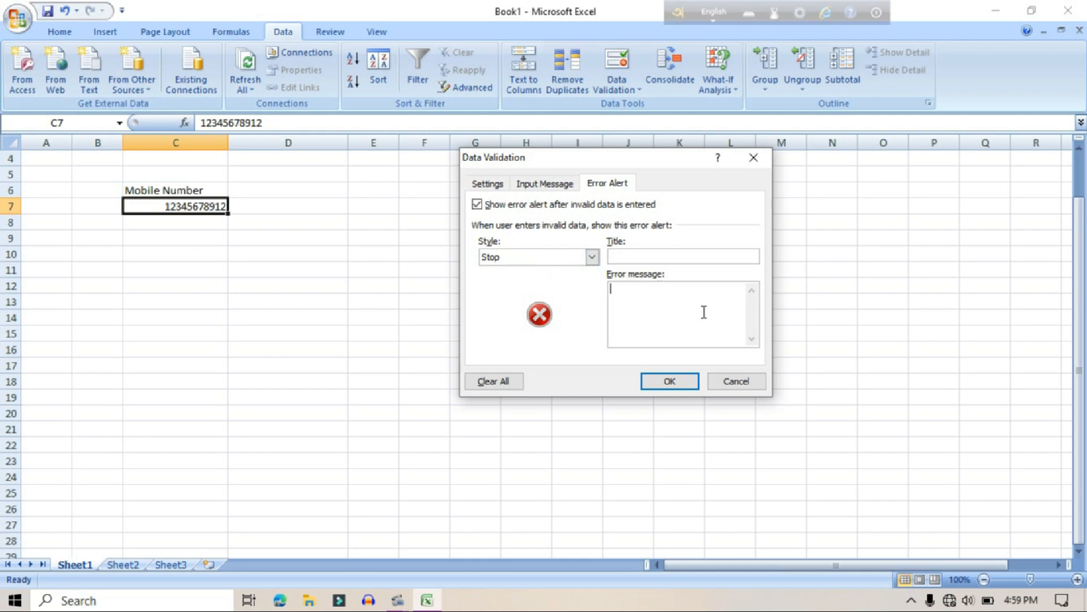
type("Please Wright 110")
key("BackSpace")
type("Digit Number Mu")
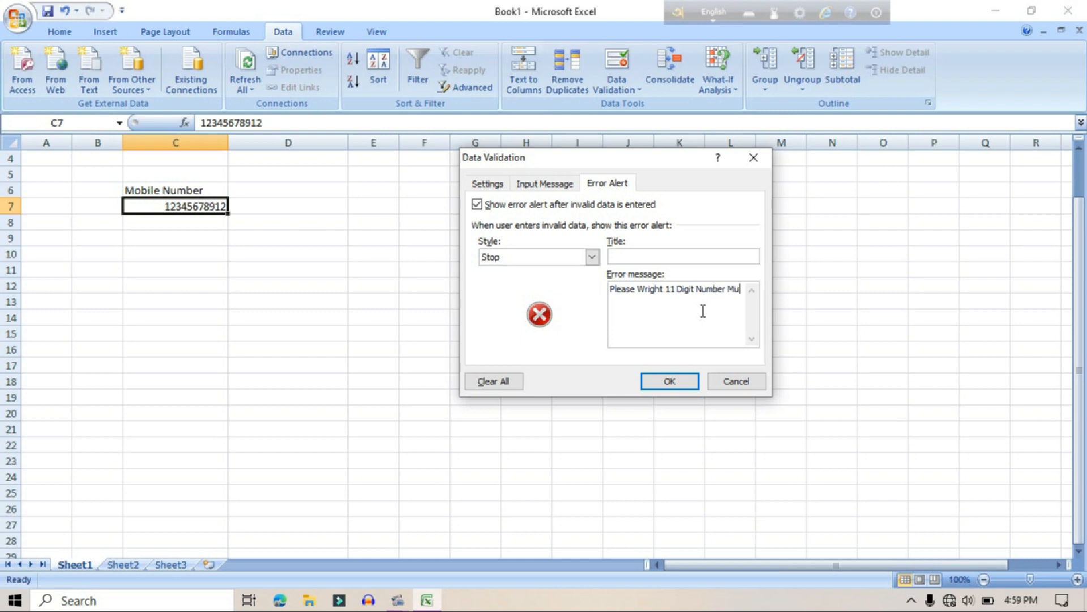
type("st Be.")
- Preview the Warning and Information error alert styles, return to Stop and apply the validation settings to cell C7
left_click(592, 257)
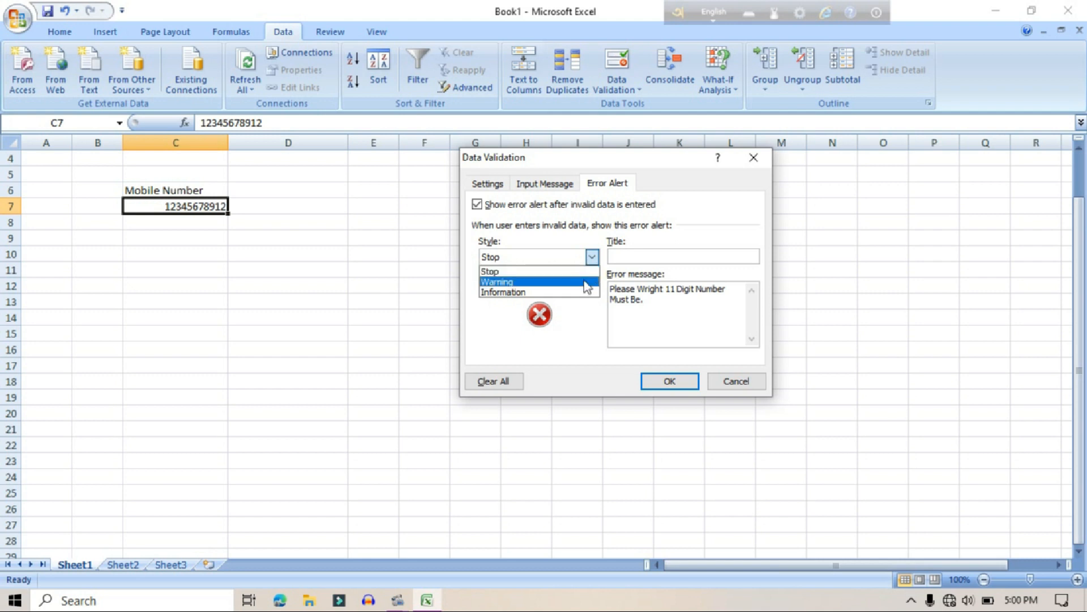
left_click(584, 280)
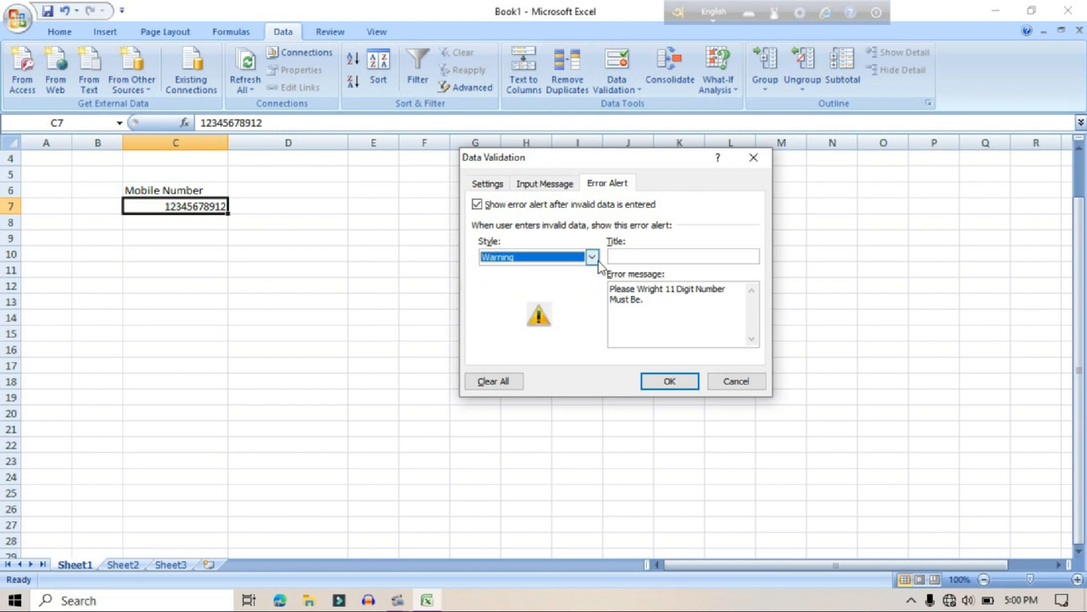
left_click(591, 258)
left_click(568, 292)
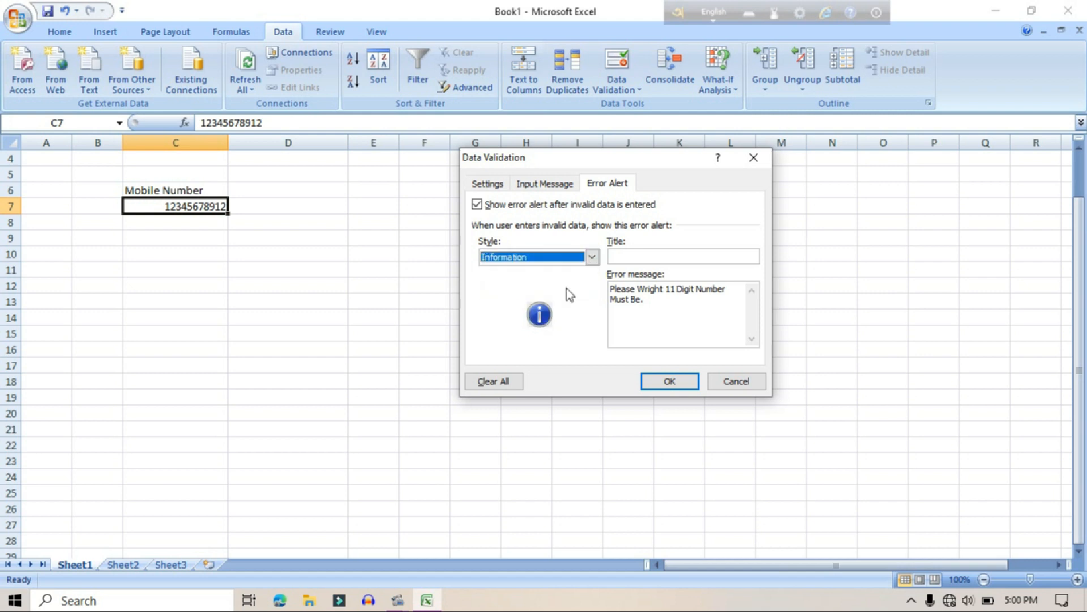
left_click(592, 258)
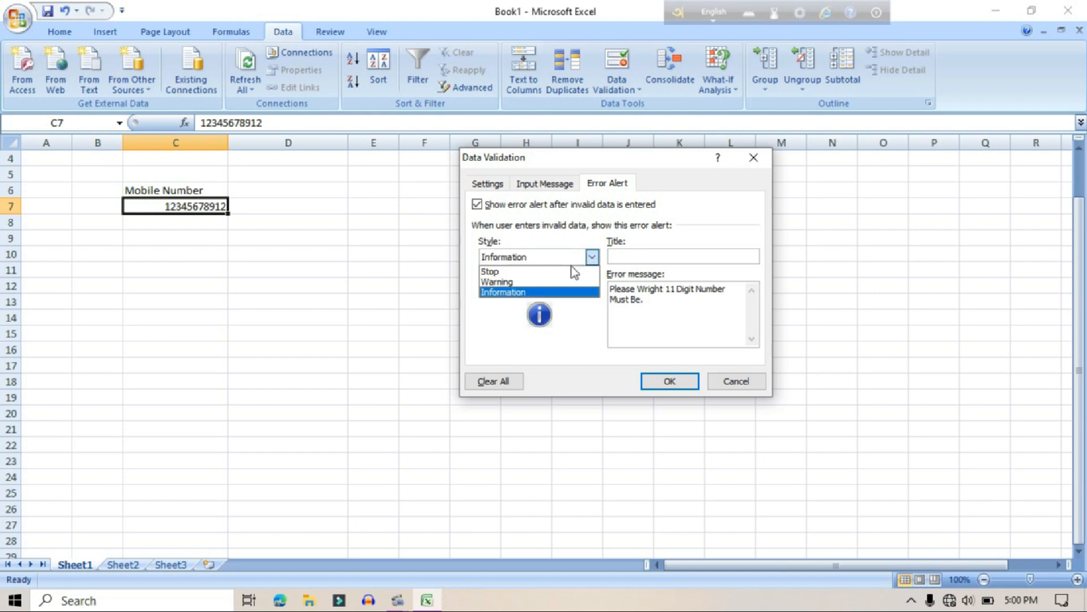
left_click(571, 272)
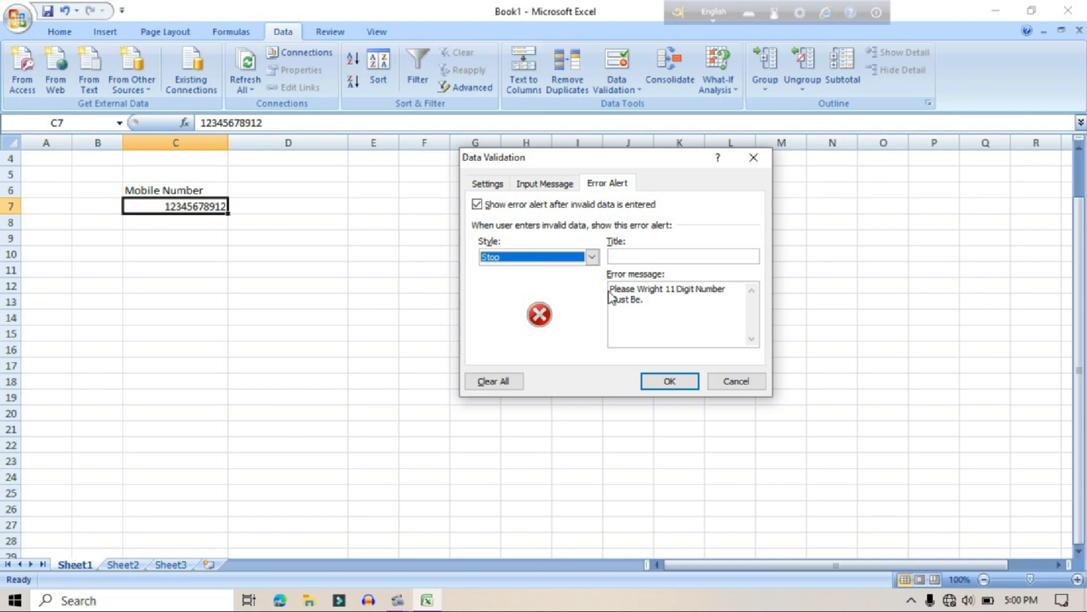
left_click(679, 384)
left_click(566, 313)
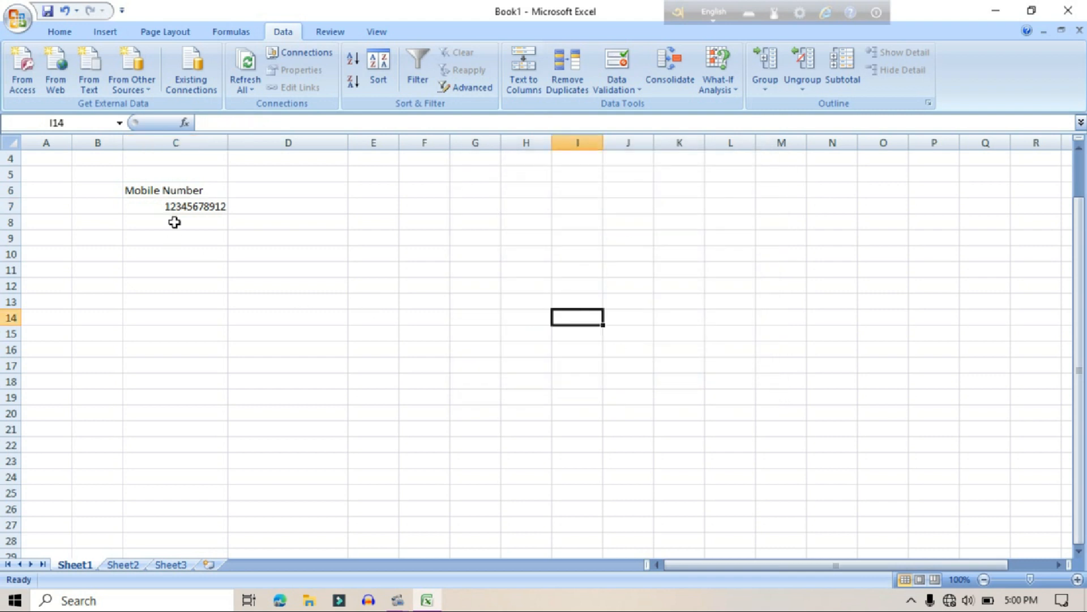
- Try to append the digit 2 to the trial mobile number in cell C7
left_click(205, 209)
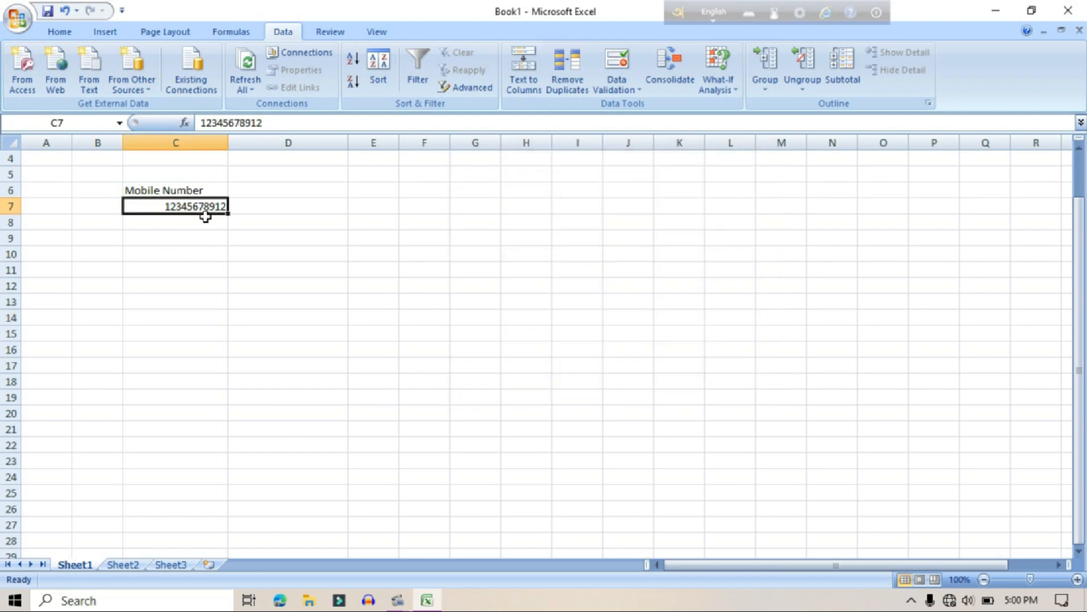
double_click(202, 207)
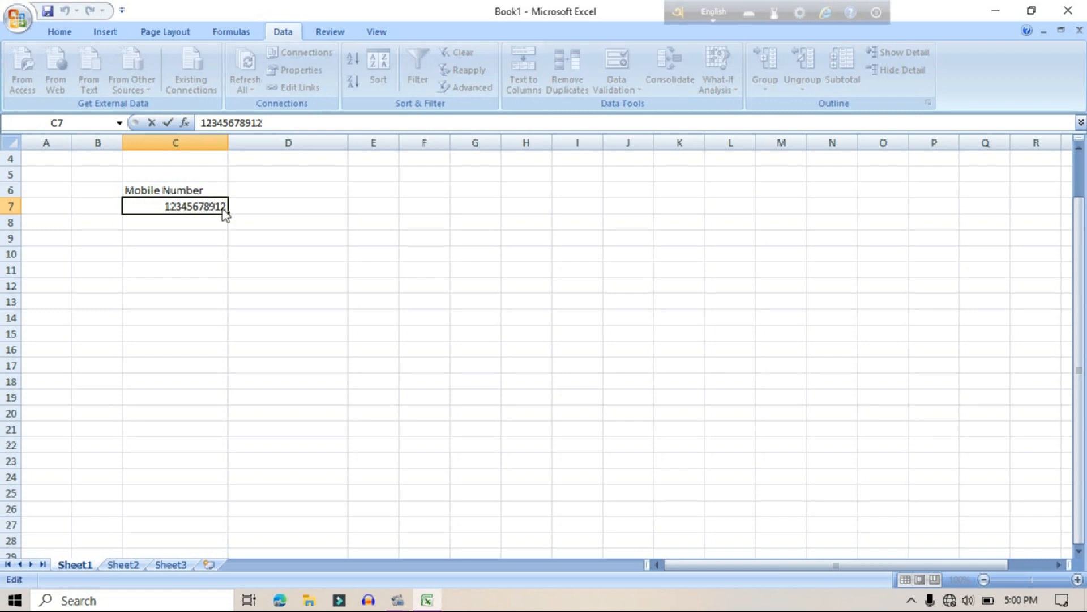
type("2")
key("Return")
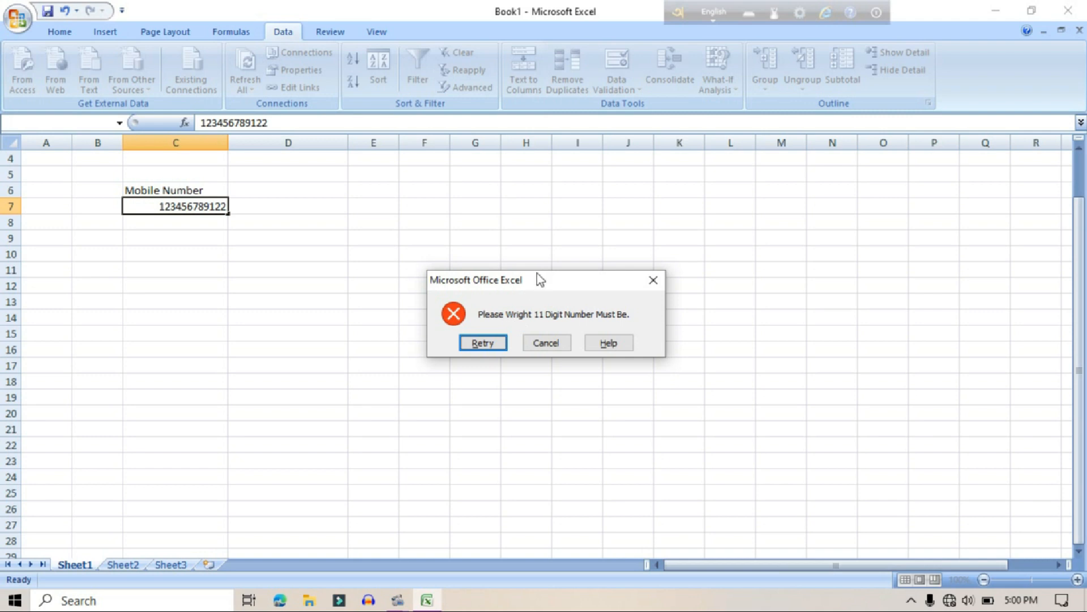
left_click_drag(541, 284, 538, 276)
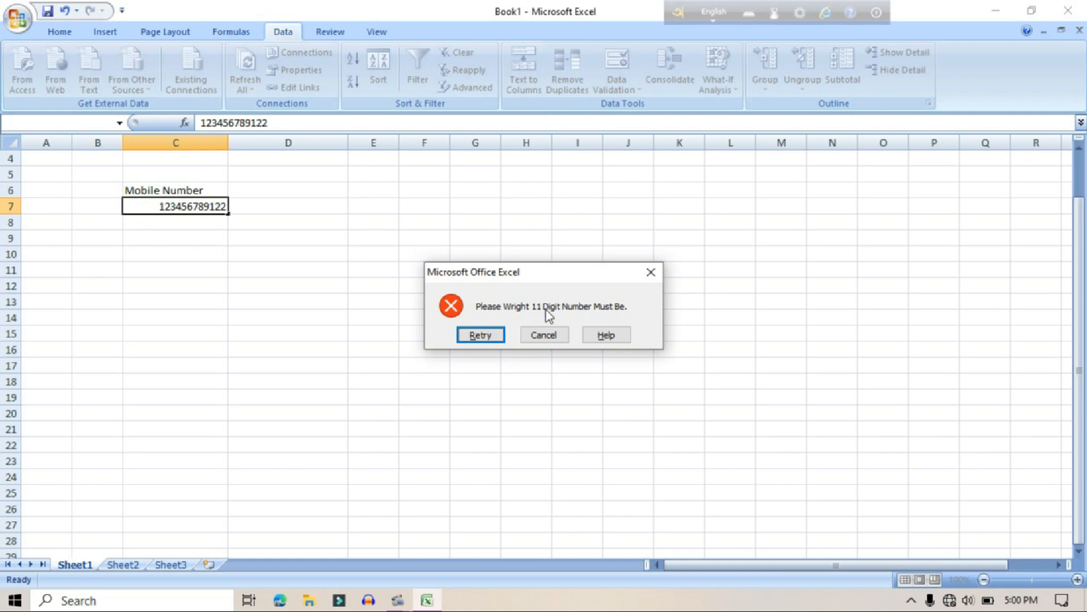
- Retry the entry in cell C7 with one digit deleted, leaving an eleven-digit trial number
left_click(480, 336)
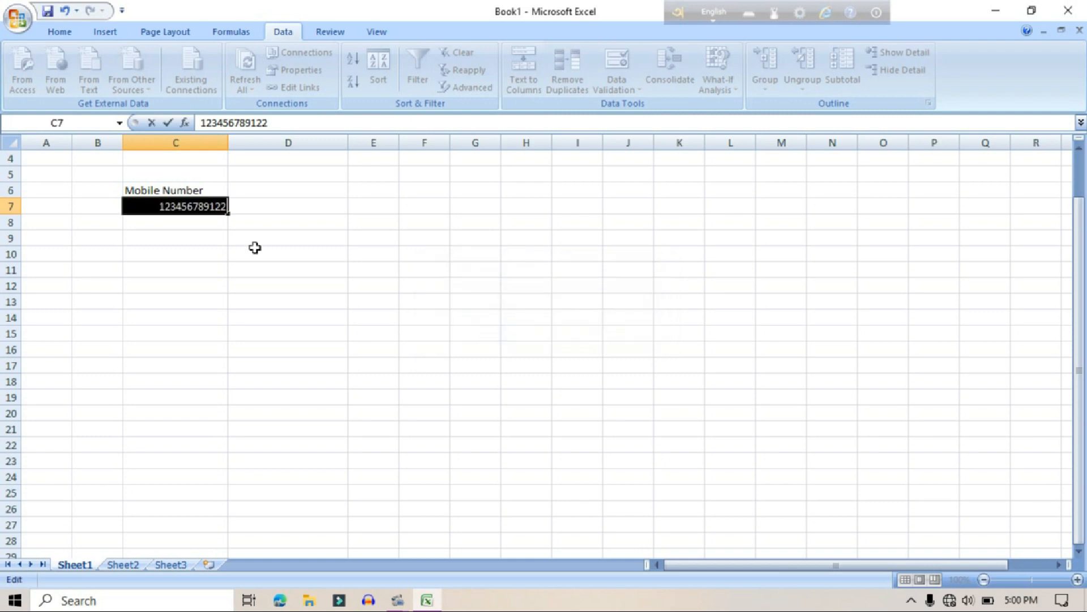
left_click(217, 208)
key("BackSpace")
key("Return")
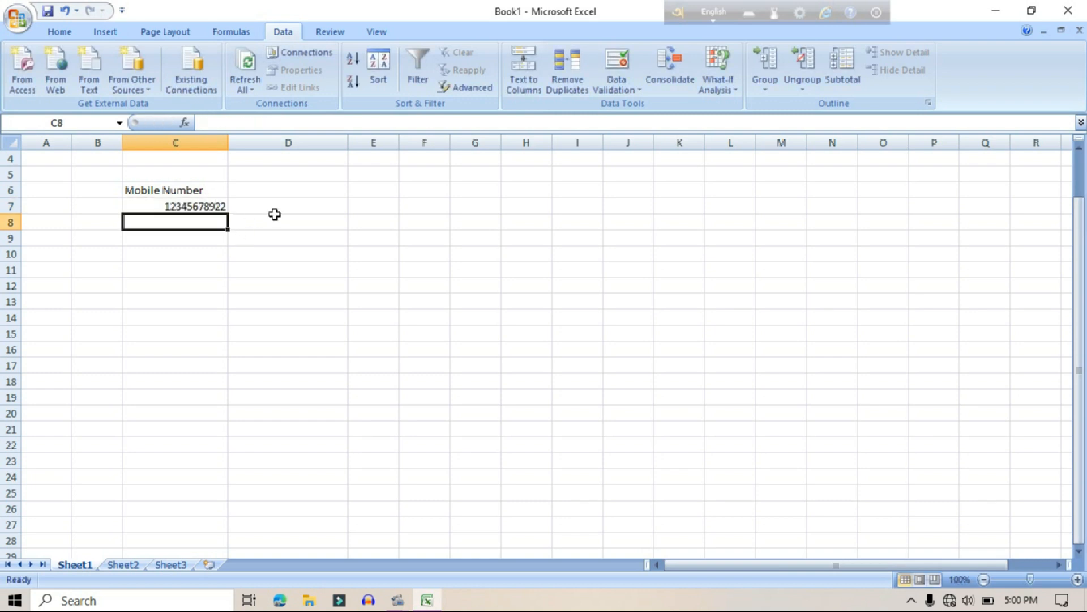
- Enter the heading Age in cell D6, beside the Mobile Number heading
left_click(243, 207)
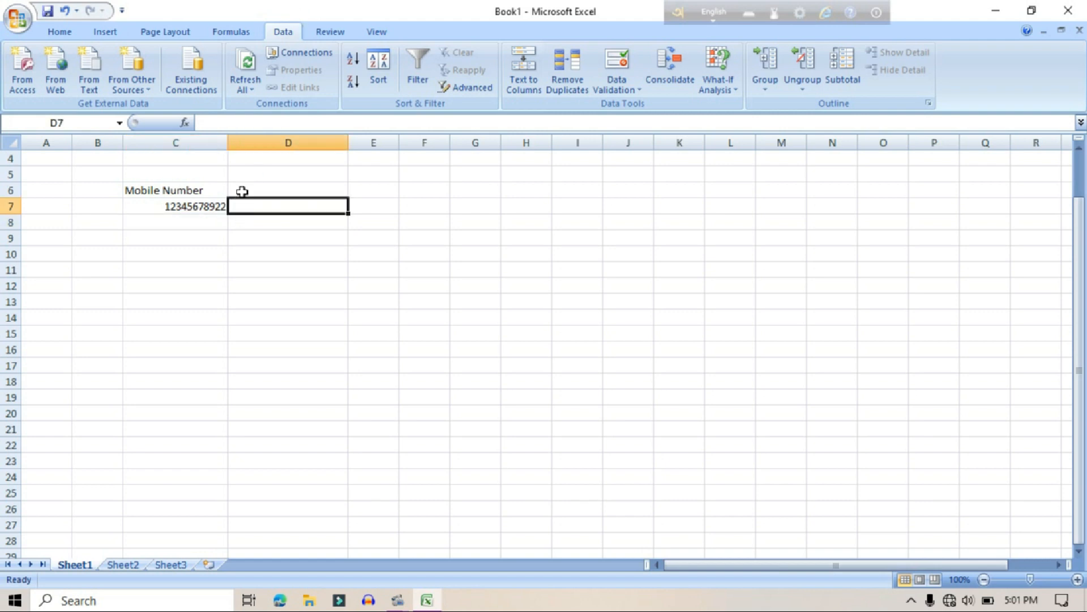
double_click(243, 192)
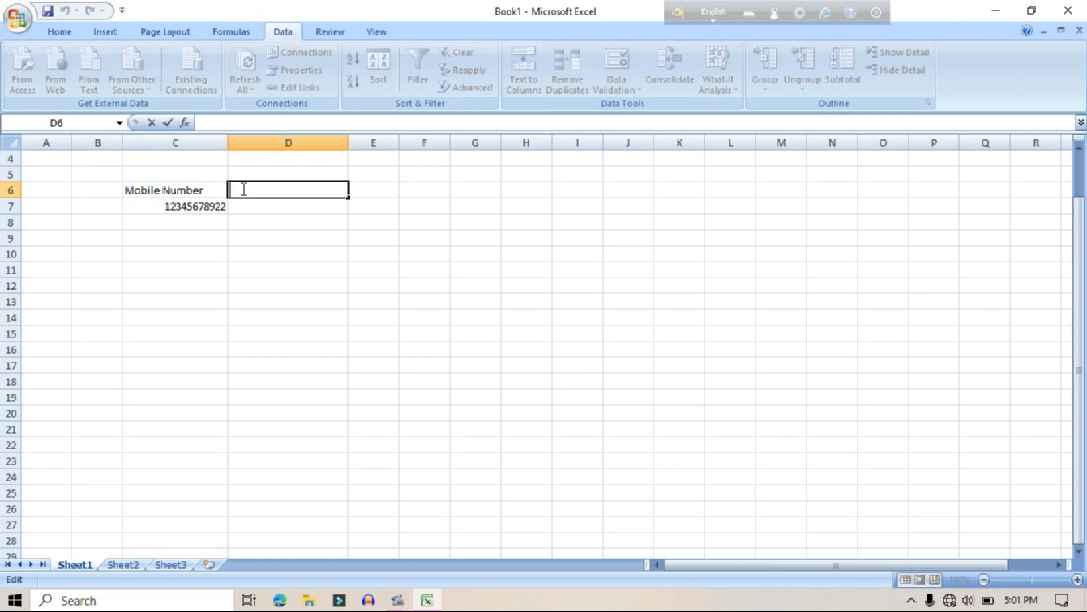
left_click(383, 187)
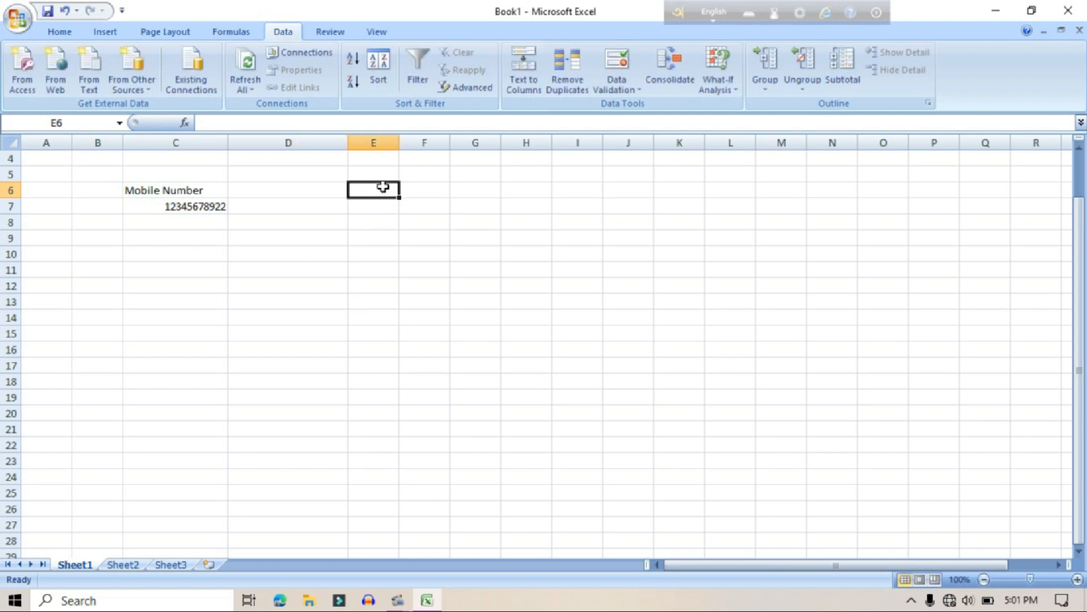
left_click(319, 191)
double_click(319, 191)
type("Age")
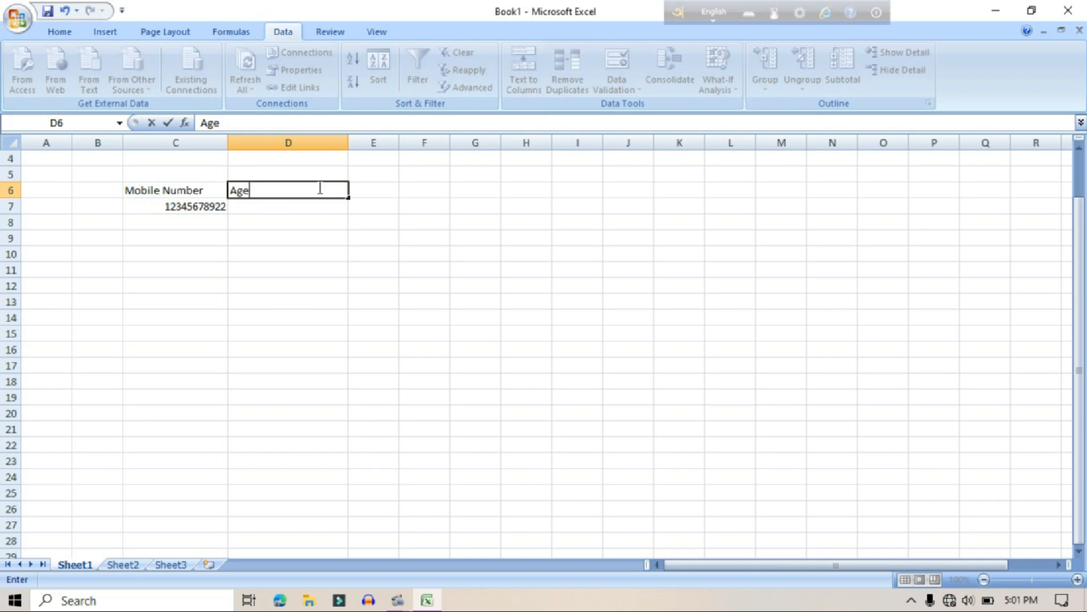
left_click(306, 207)
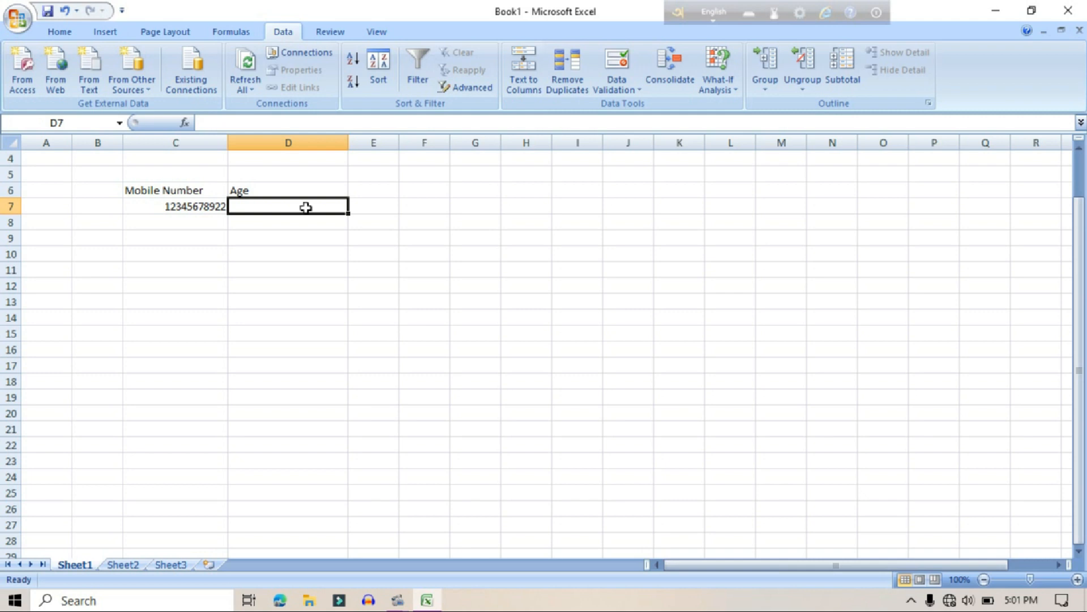
- Set the data validation for cells D7:D20 under the Age heading to allow whole numbers
left_click(364, 232)
left_click_drag(314, 205, 328, 410)
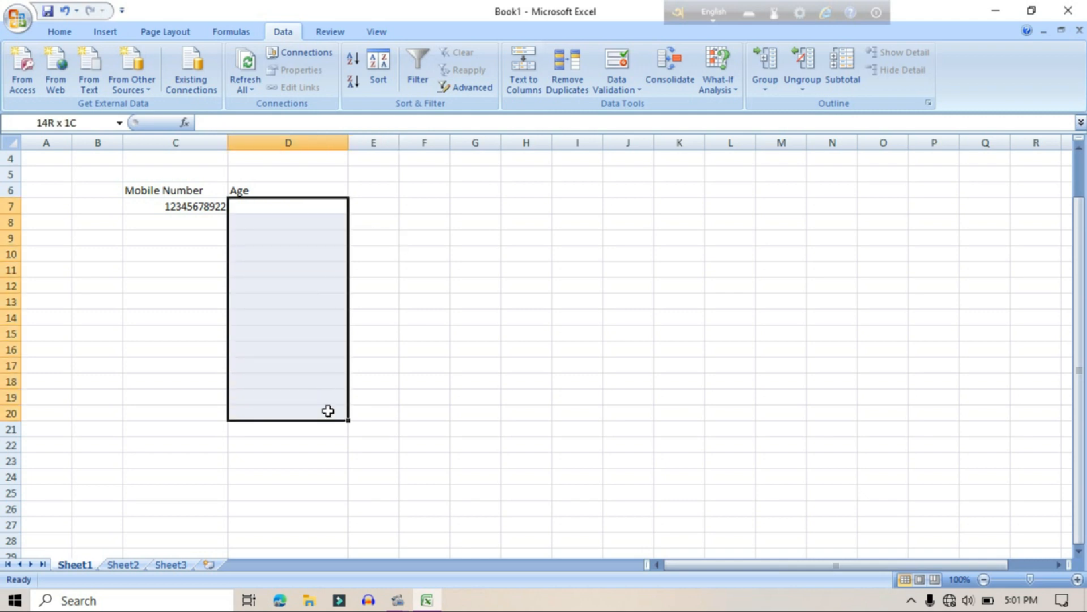
left_click(622, 61)
left_click(489, 182)
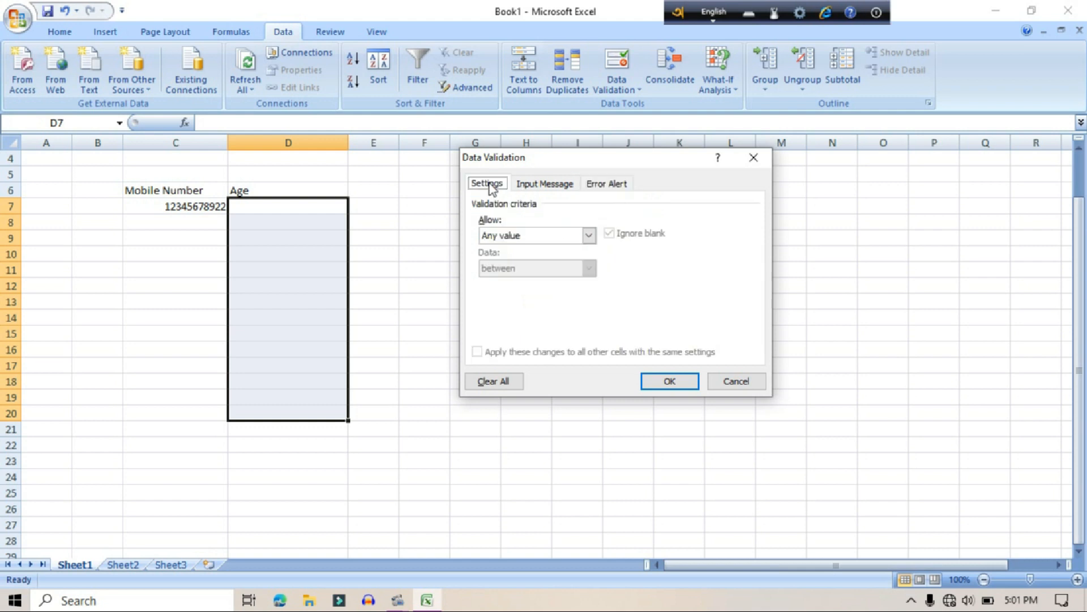
left_click(589, 236)
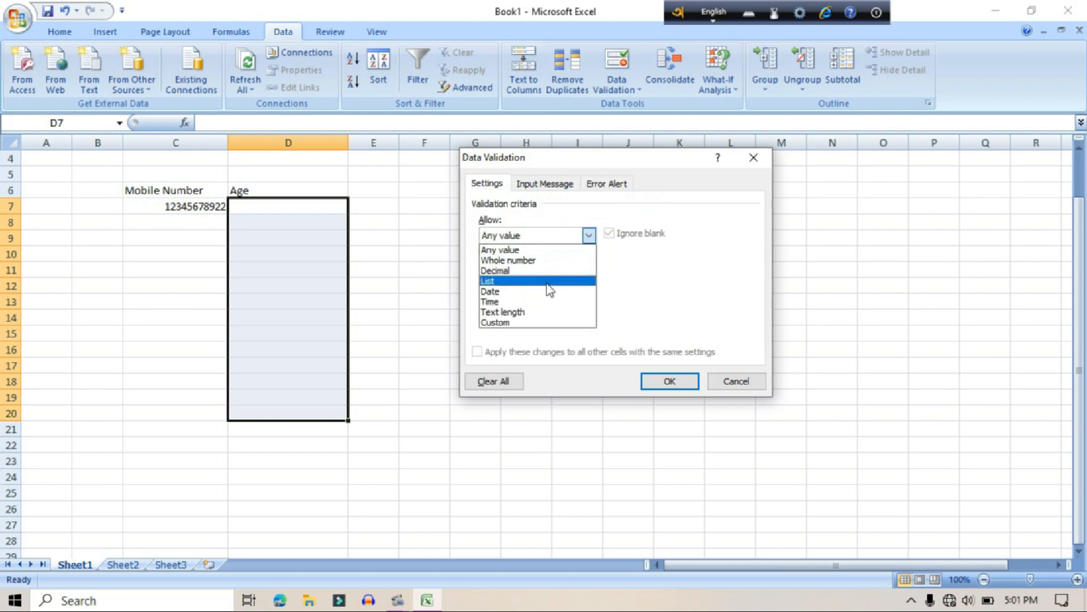
left_click(521, 261)
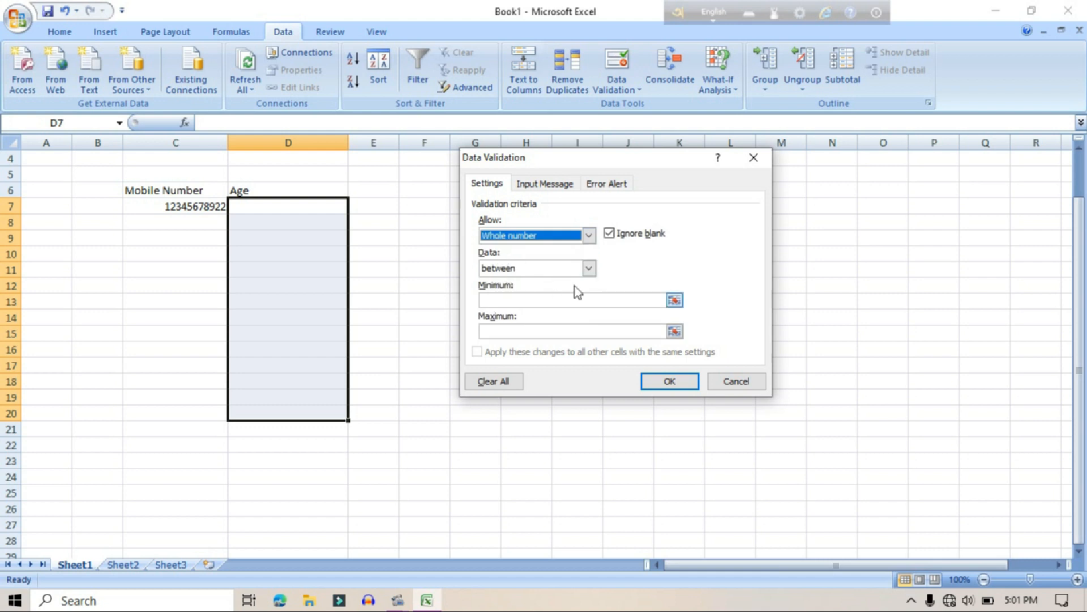
- Set the Age validation limits to minimum 20 and maximum 40 and apply the rule
left_click(517, 299)
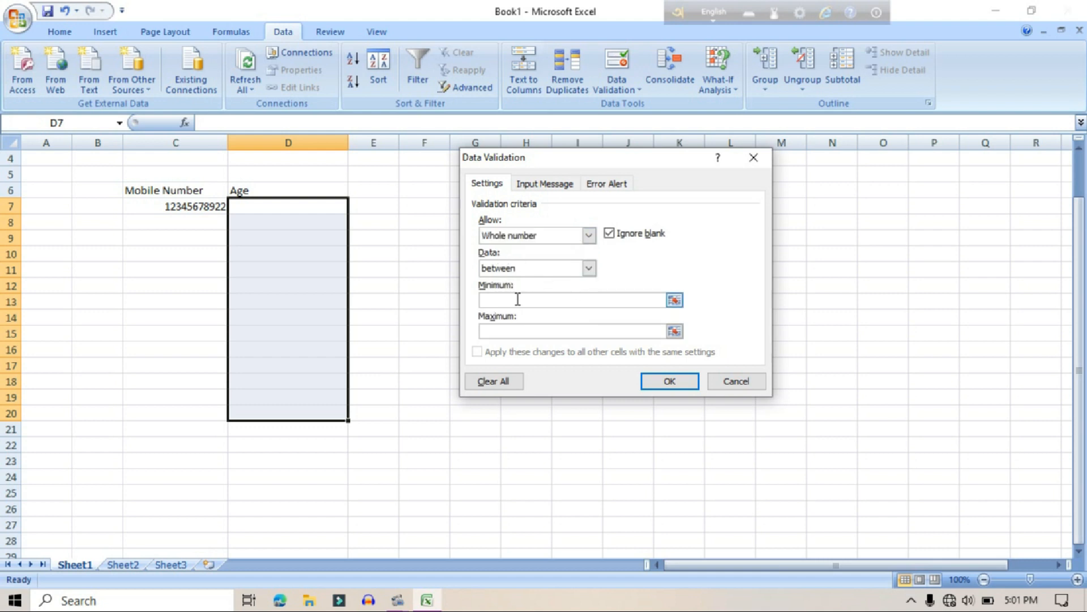
type("20")
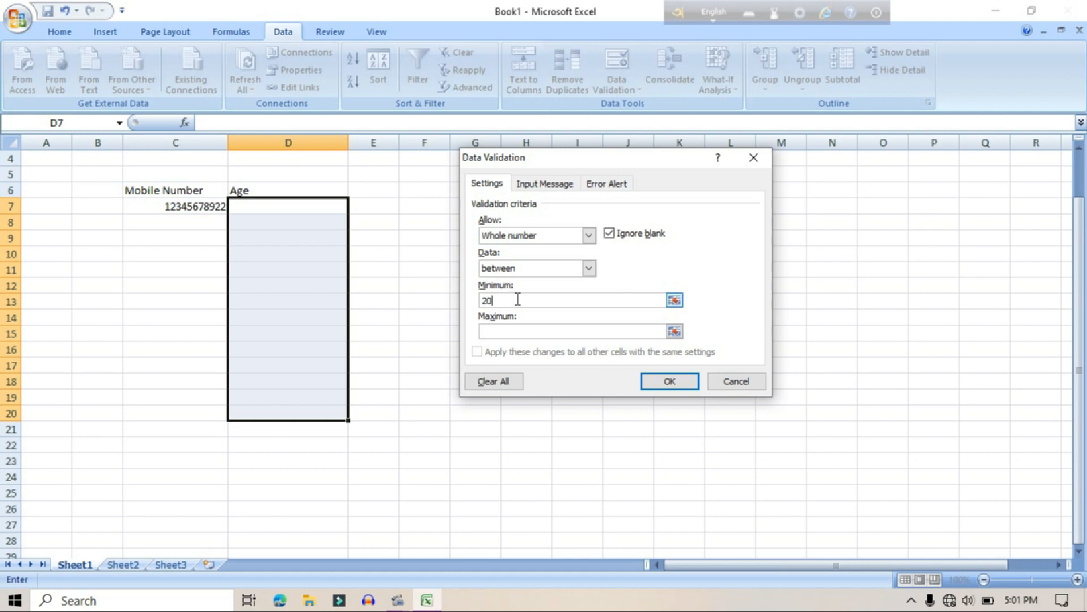
left_click(521, 331)
type("40")
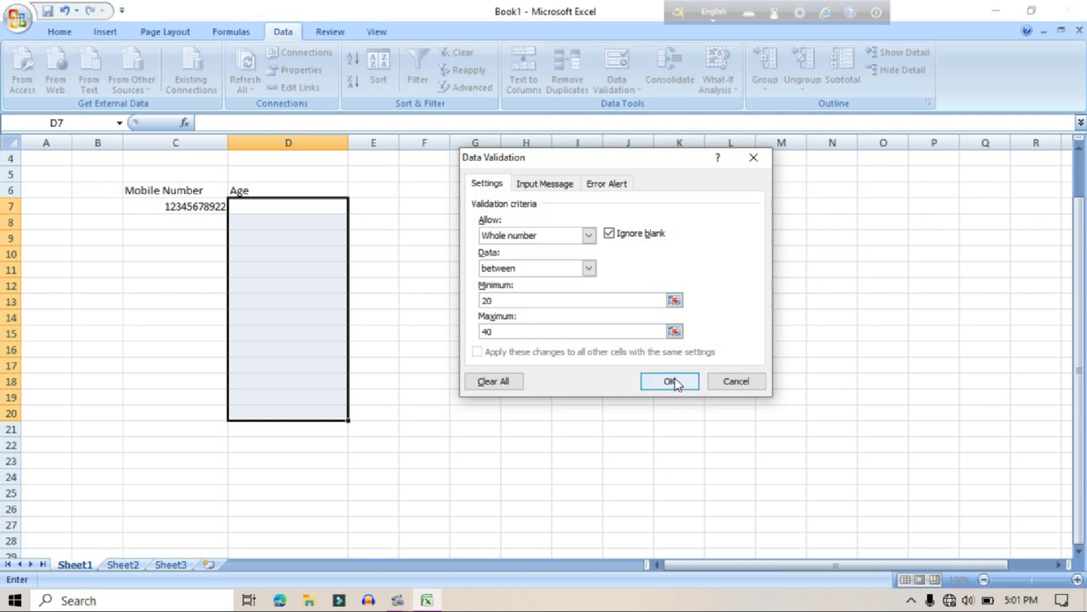
left_click(669, 381)
left_click(424, 223)
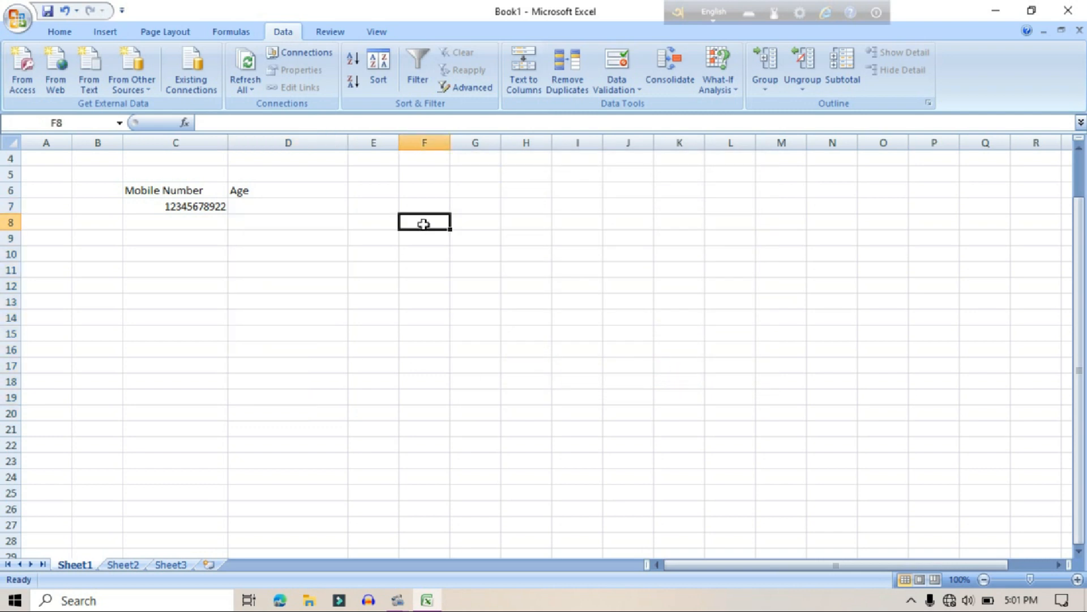
- Test the Age rule in cell D7 by trying 10 and retrying the entry with 20
left_click(307, 207)
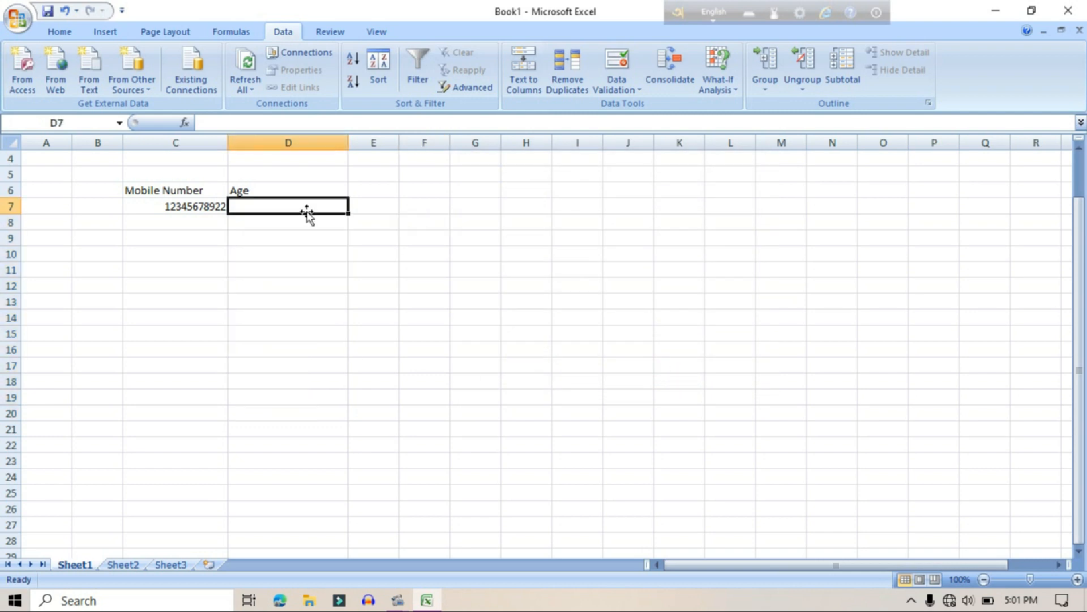
type("10")
key("Return")
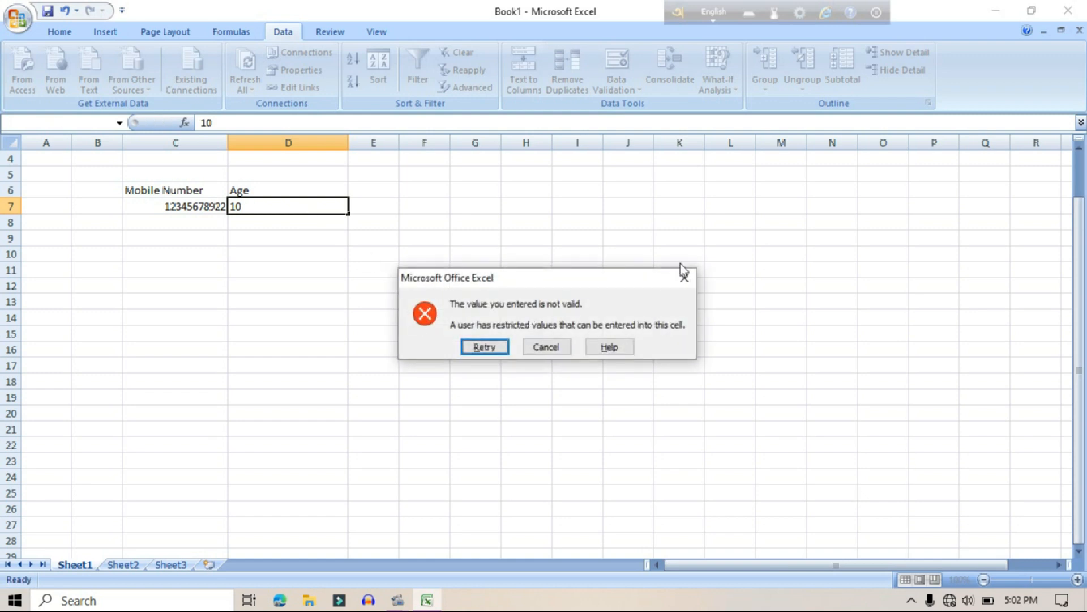
left_click(468, 349)
type("20")
key("Return")
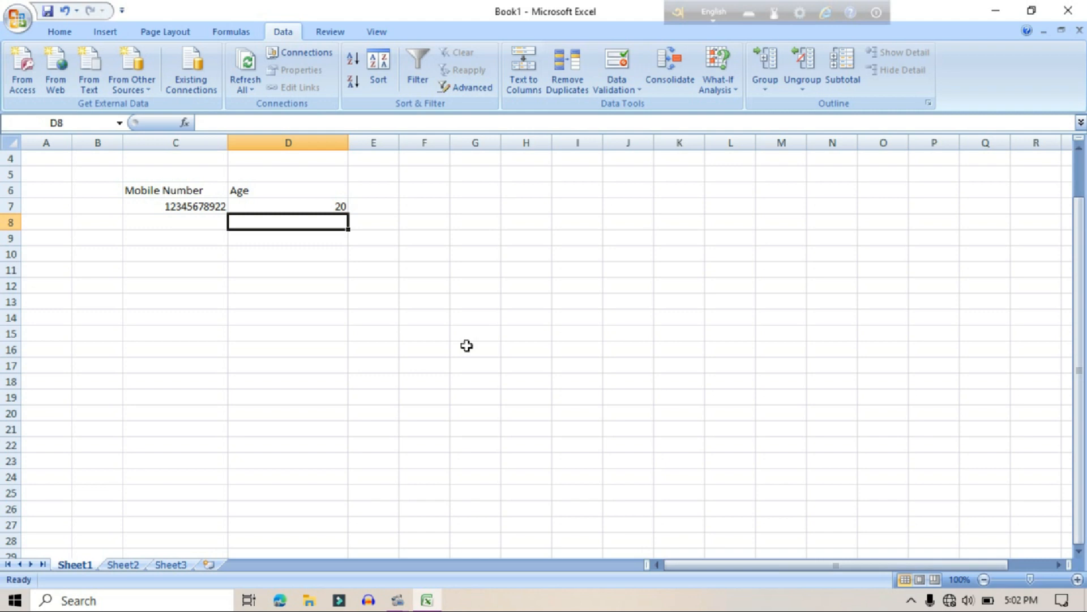
- Try to enter 41 in cell D7 to test the upper Age limit, and cancel the entry
double_click(316, 208)
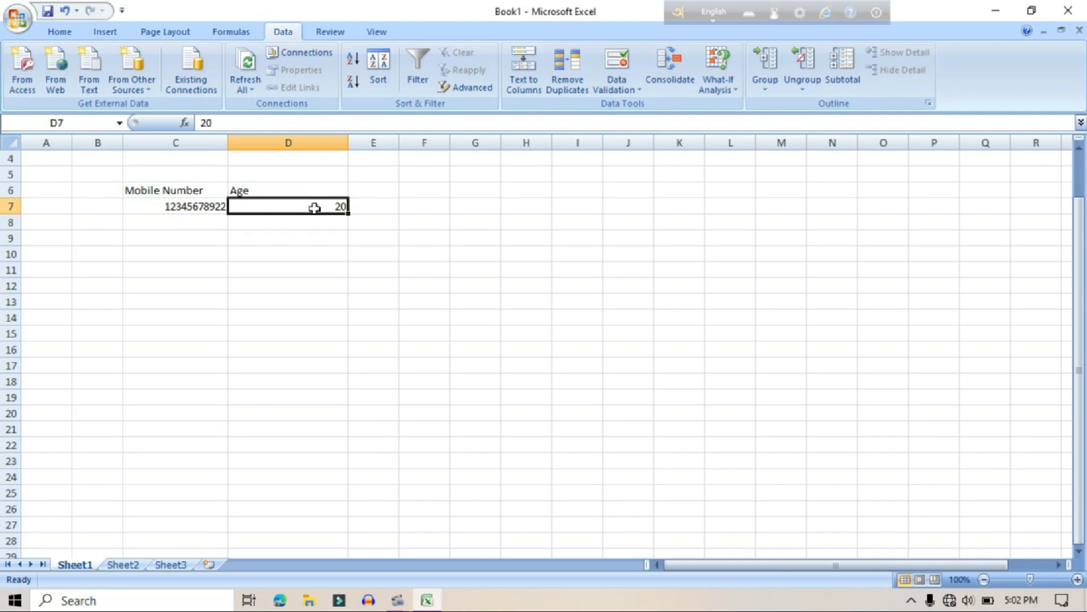
key("Right")
key("BackSpace")
key("BackSpace")
type("41")
key("Return")
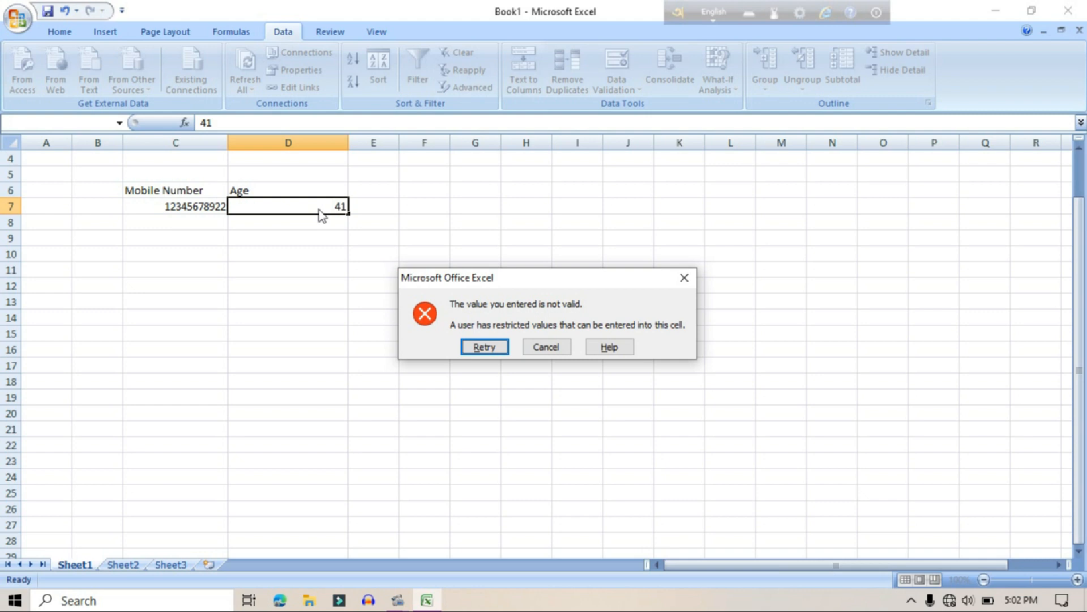
left_click(544, 348)
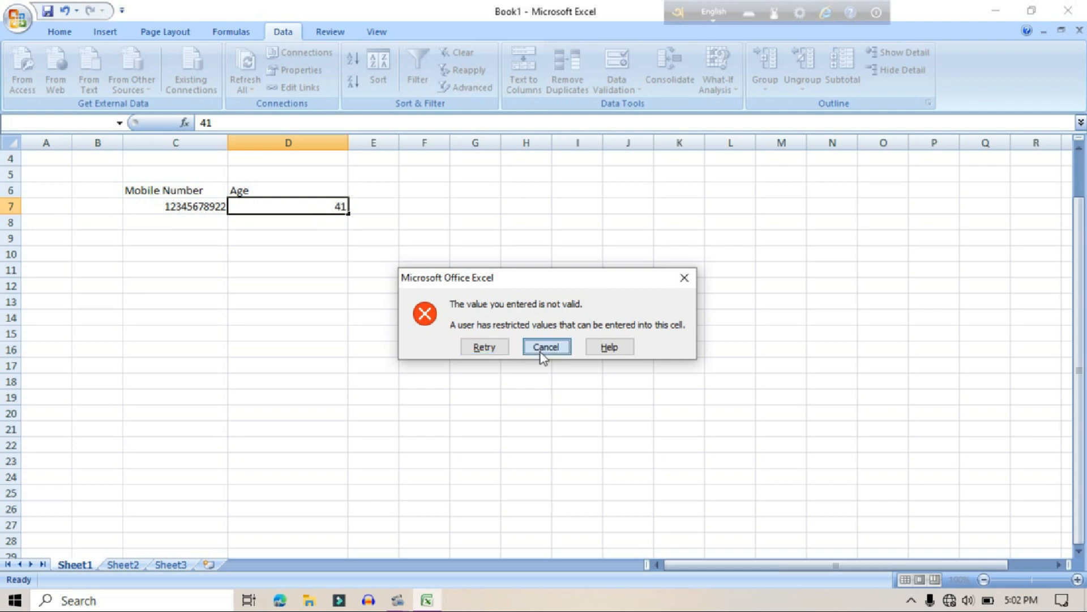
- Set the age in cell D7 to 40
double_click(331, 207)
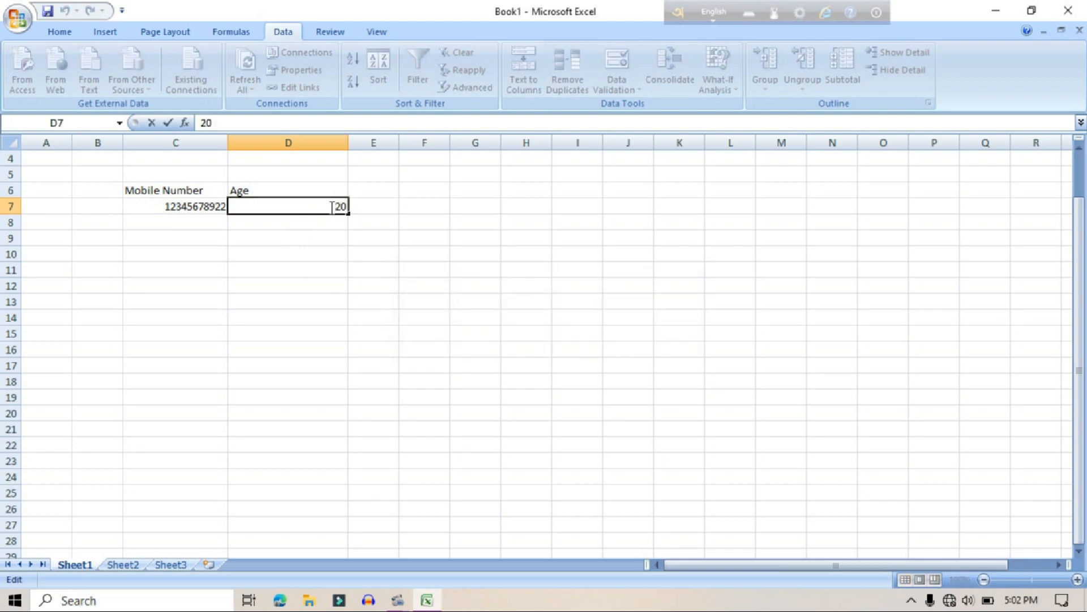
key("BackSpace")
key("BackSpace")
type("40")
key("Return")
double_click(330, 207)
left_click(375, 181)
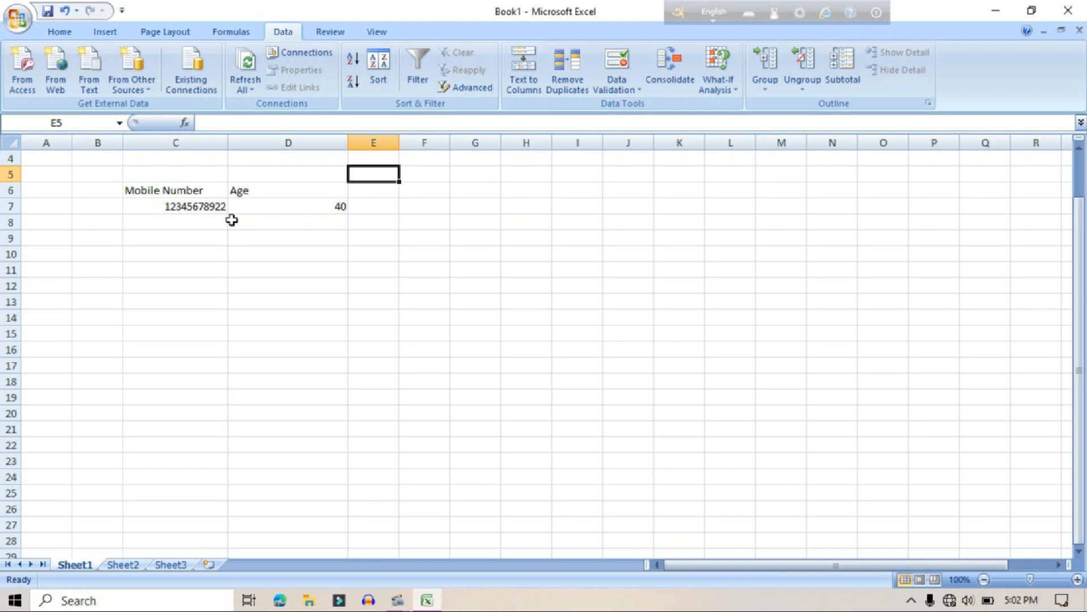
double_click(210, 206)
left_click(250, 211)
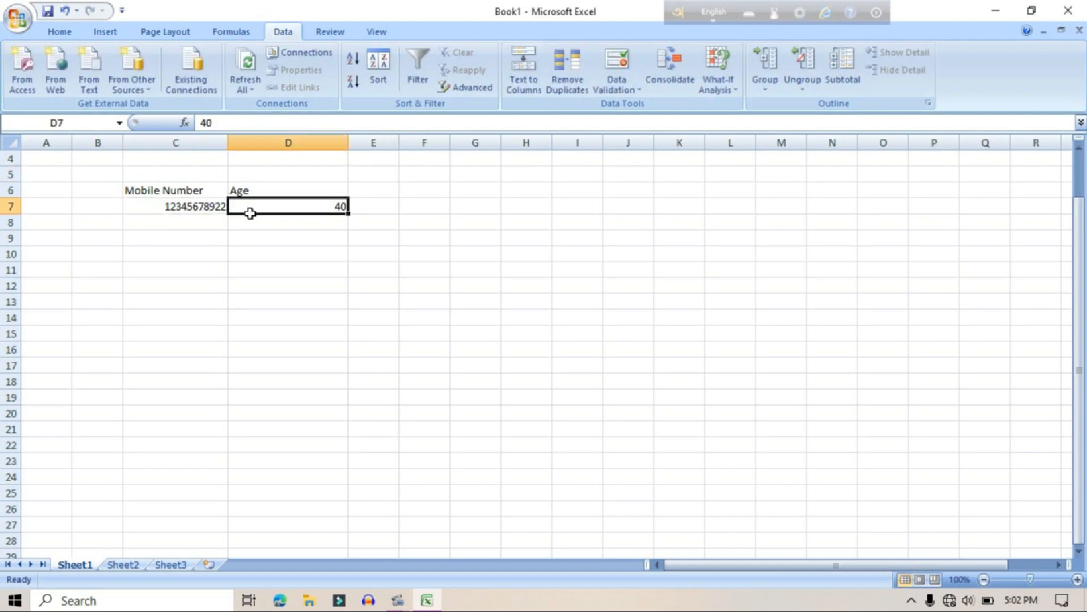
left_click_drag(189, 209, 177, 379)
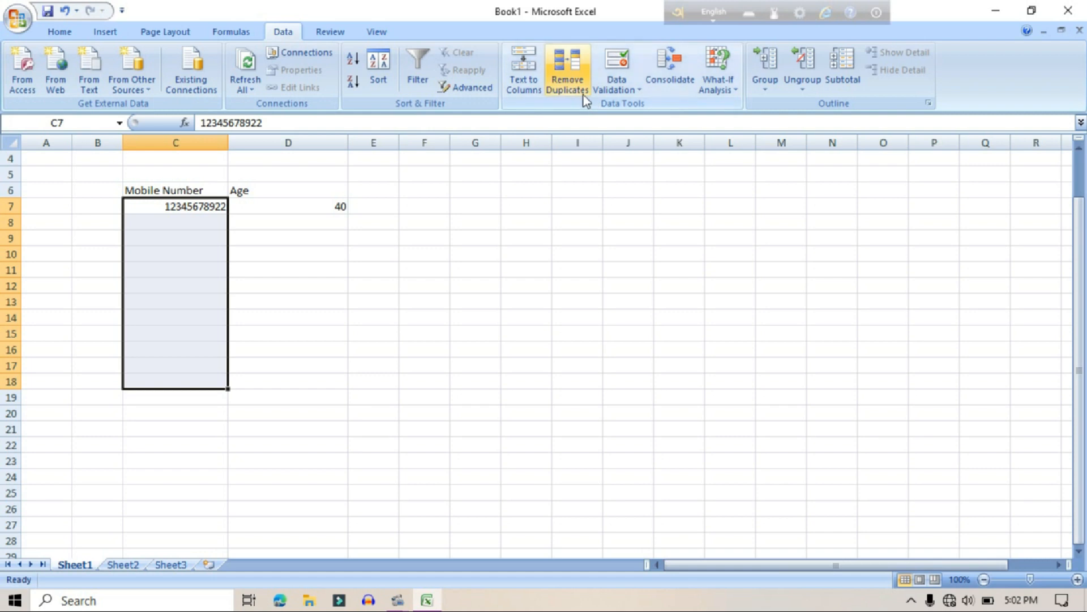
left_click(615, 86)
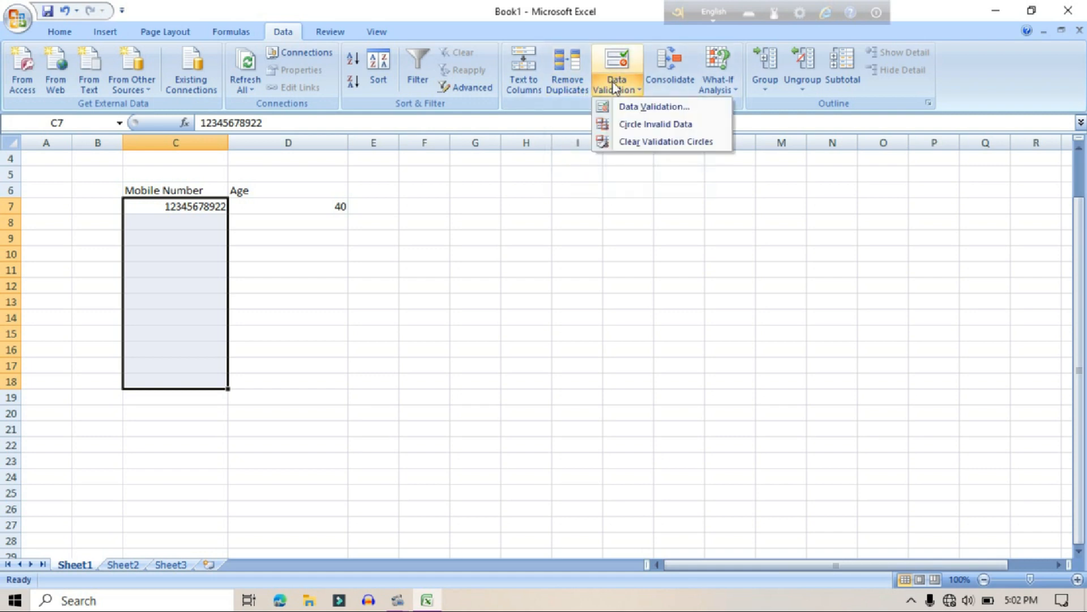
left_click(655, 108)
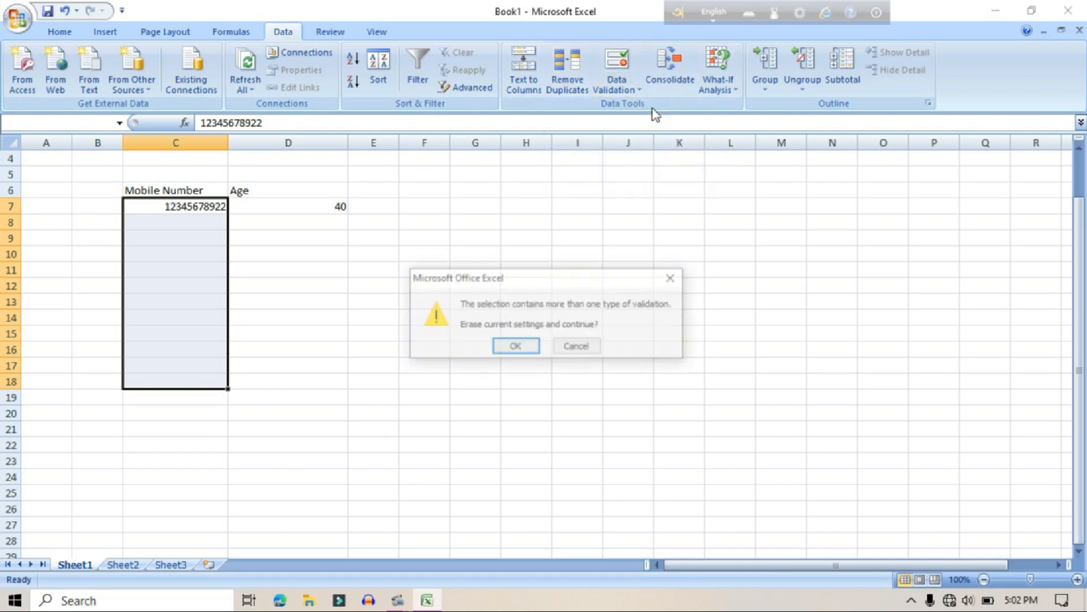
left_click(674, 279)
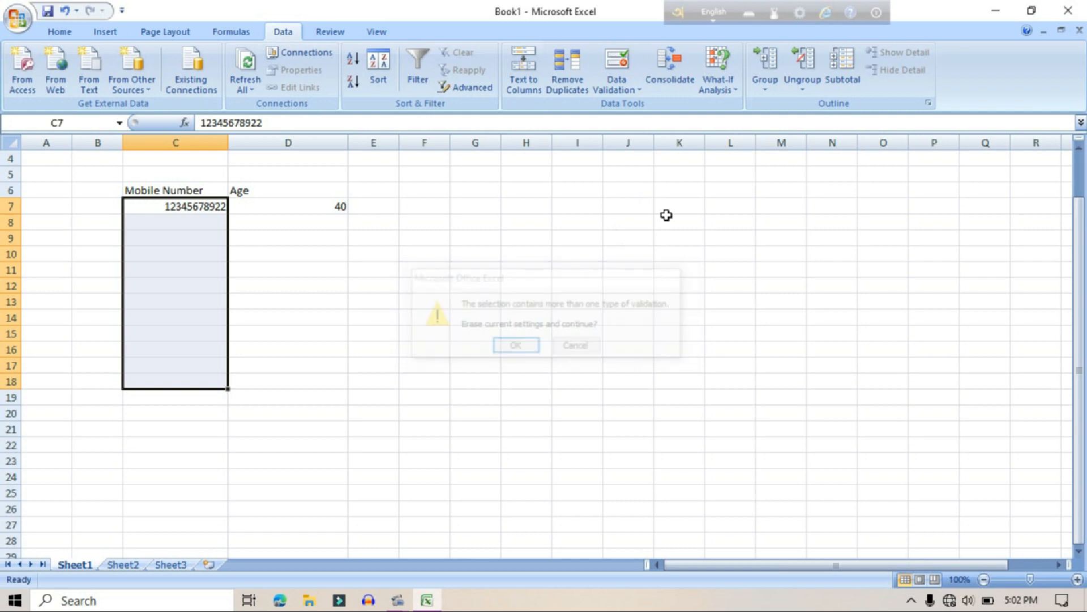
left_click(616, 68)
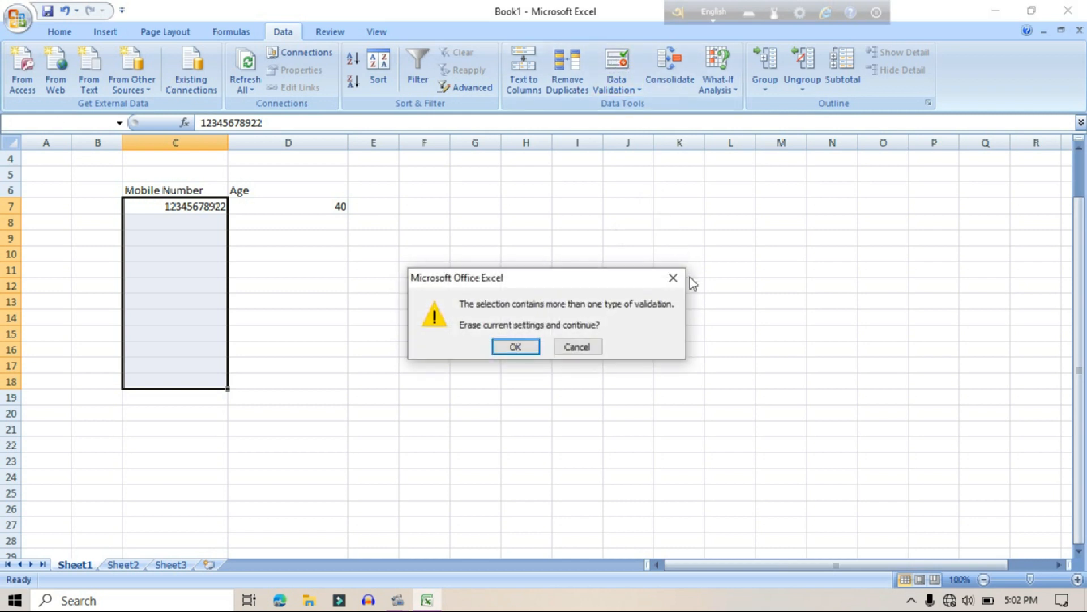
left_click(673, 277)
- Review the data validation criteria, input message and error alert defined for cell C7
left_click(182, 204)
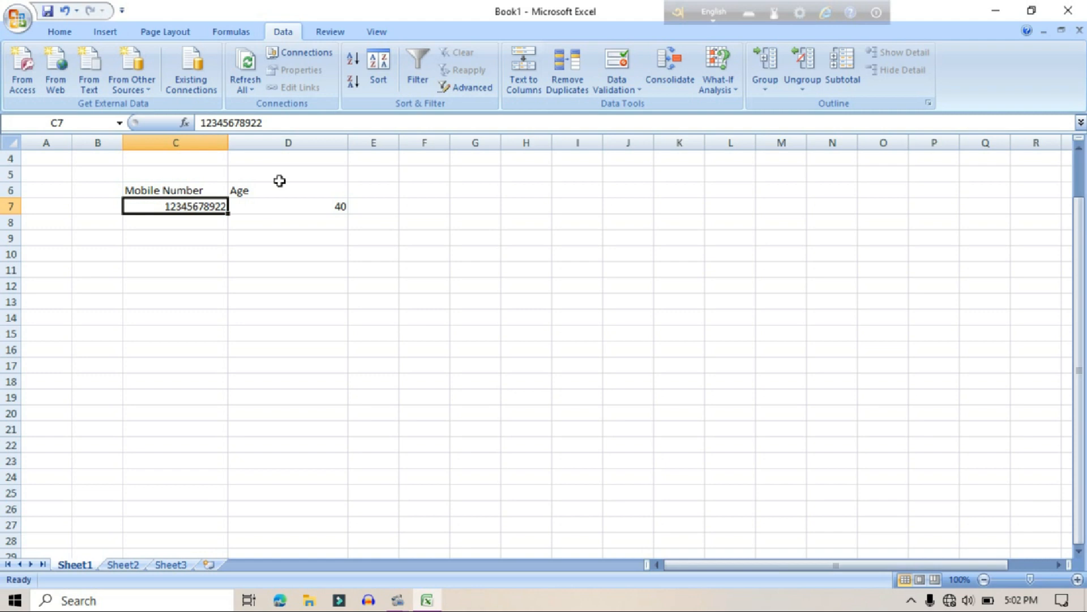
left_click(617, 64)
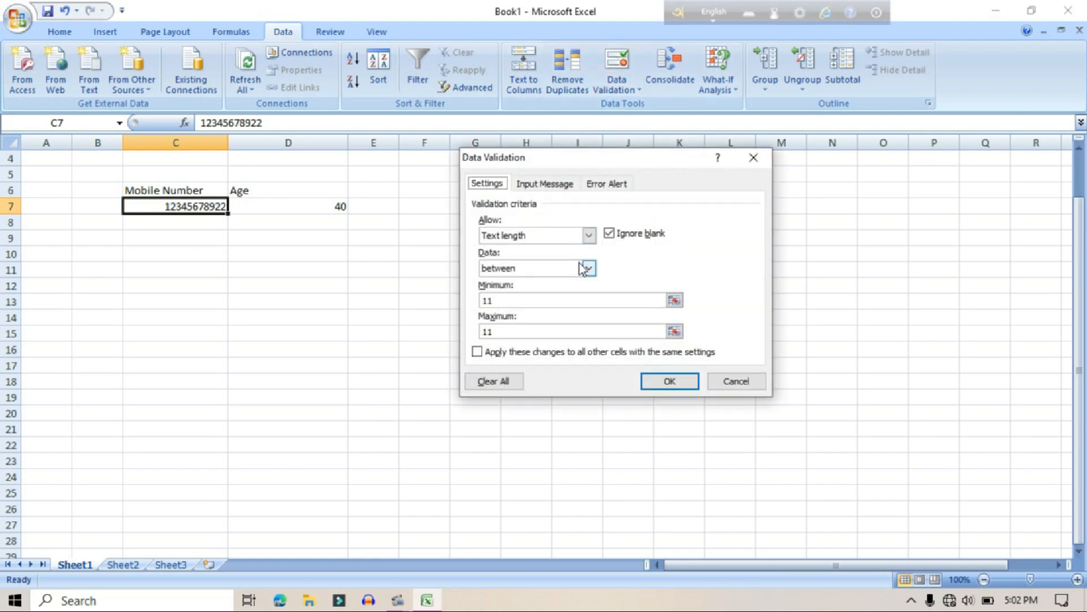
left_click(550, 187)
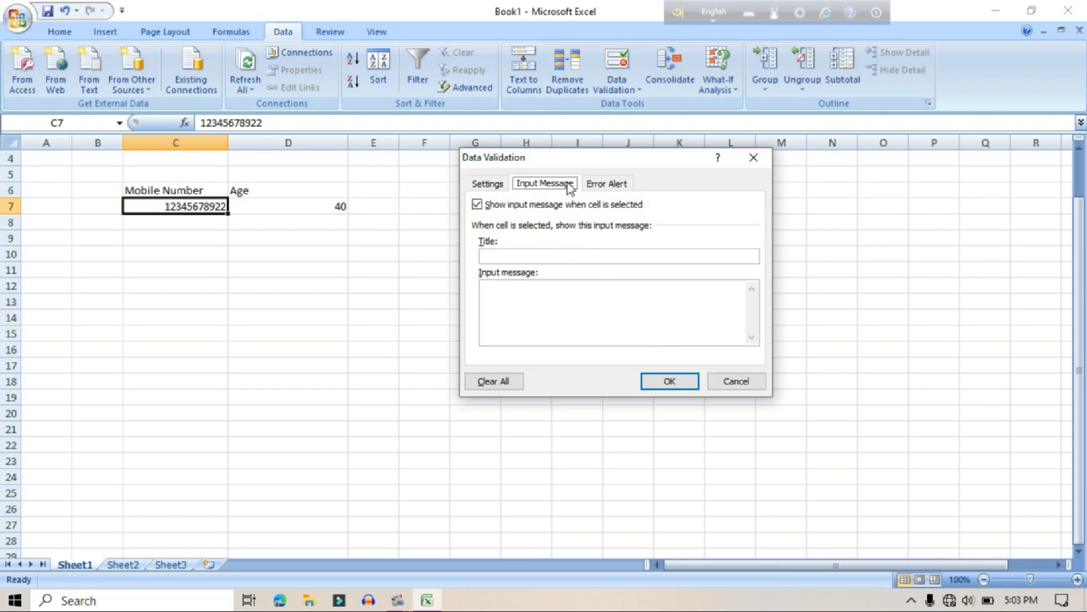
left_click(606, 185)
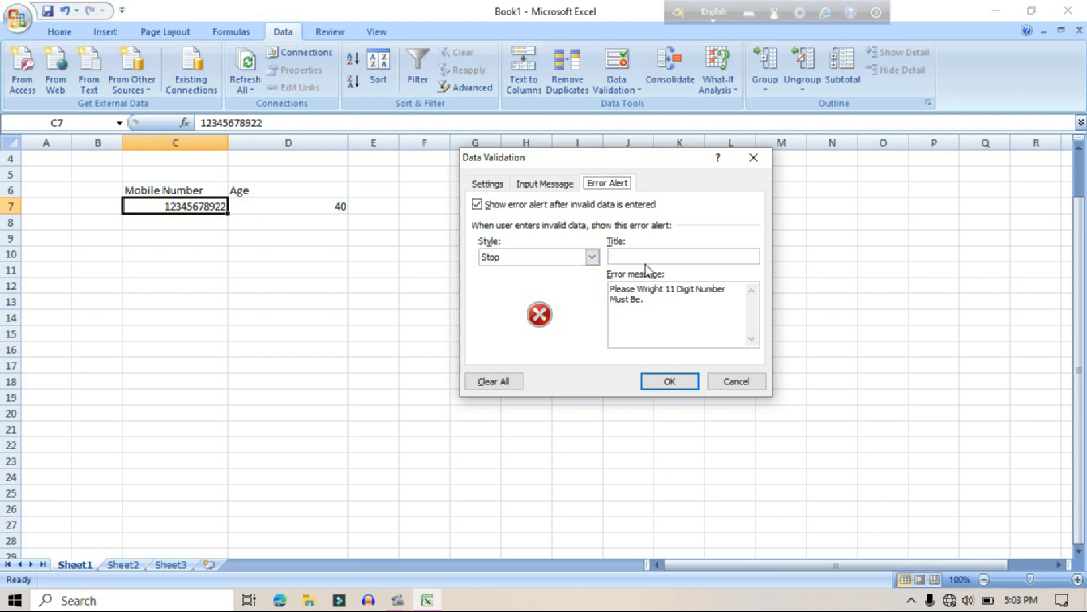
left_click(760, 152)
- Try to enter the mobile number in cell C7 with one digit missing, and dismiss the alert
double_click(181, 206)
key("BackSpace")
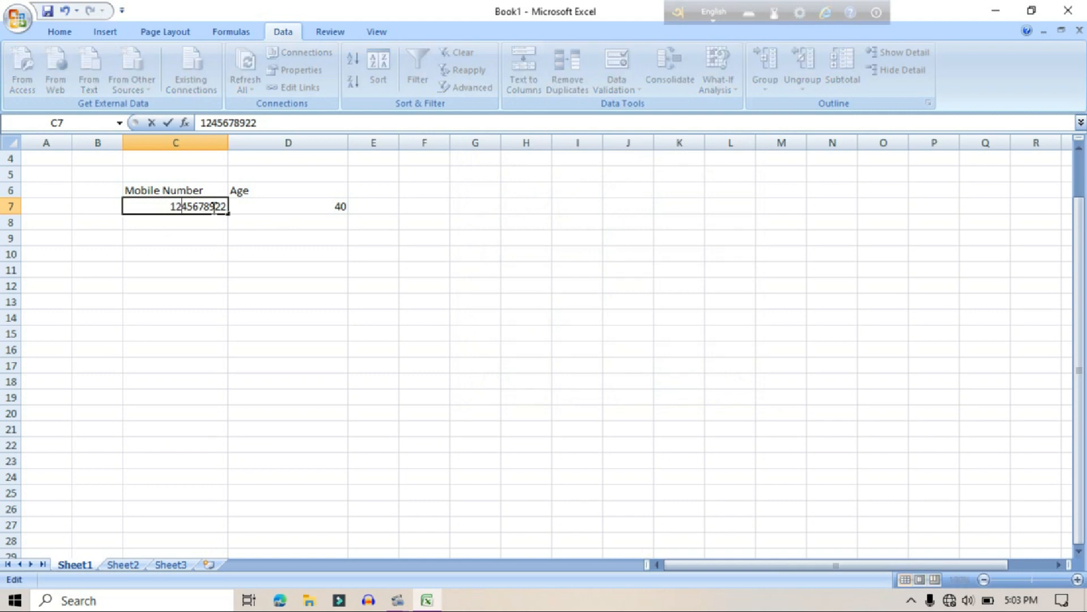
key("Return")
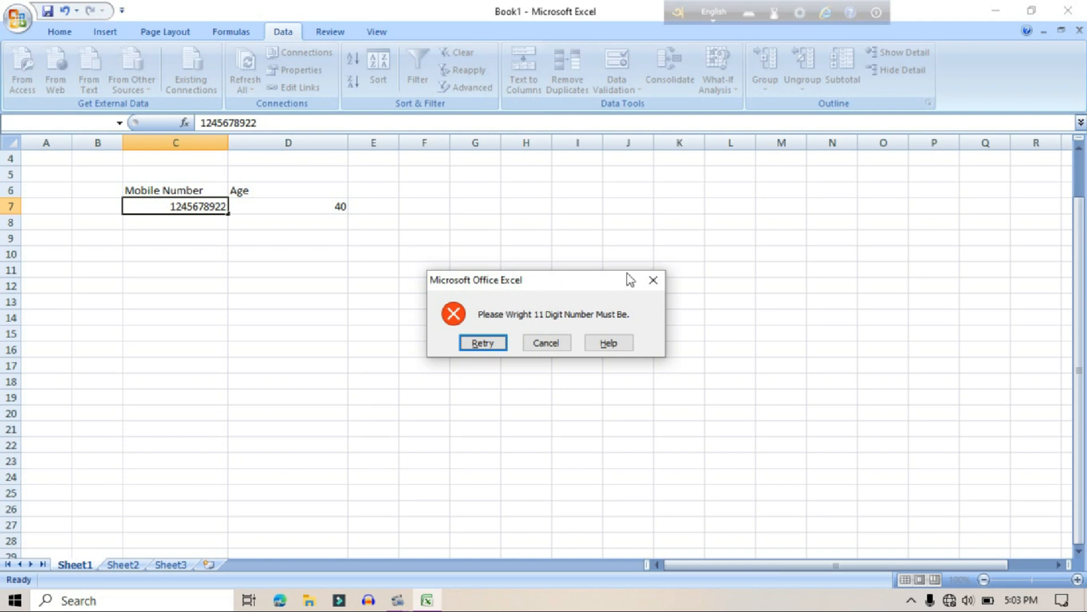
left_click(653, 280)
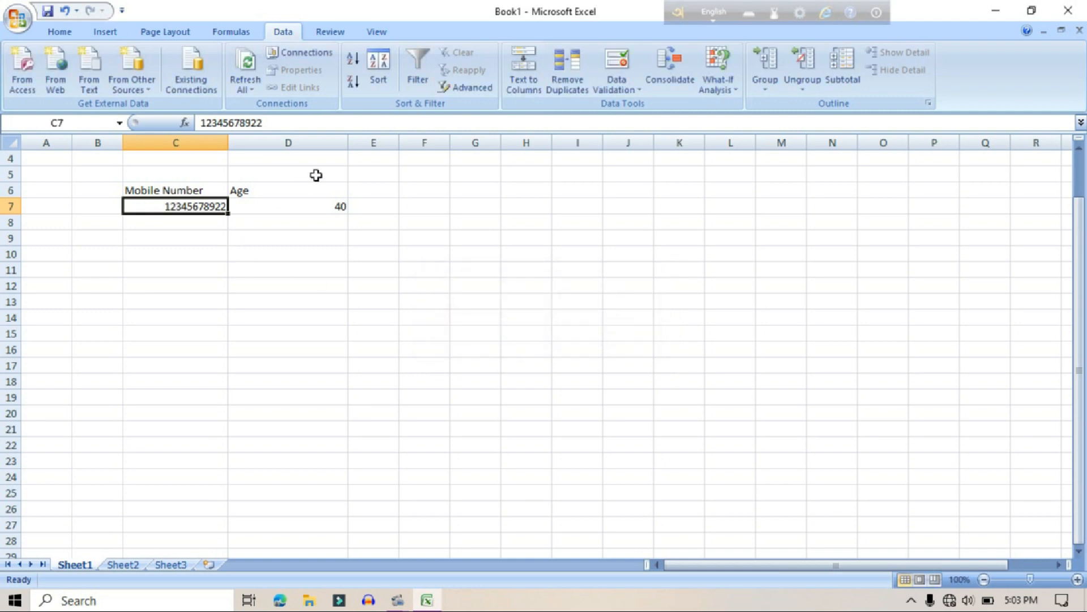
- Add the error alert title "Ohh, You Write Wong Number" to the data validation of cell C7
left_click(617, 62)
left_click(631, 259)
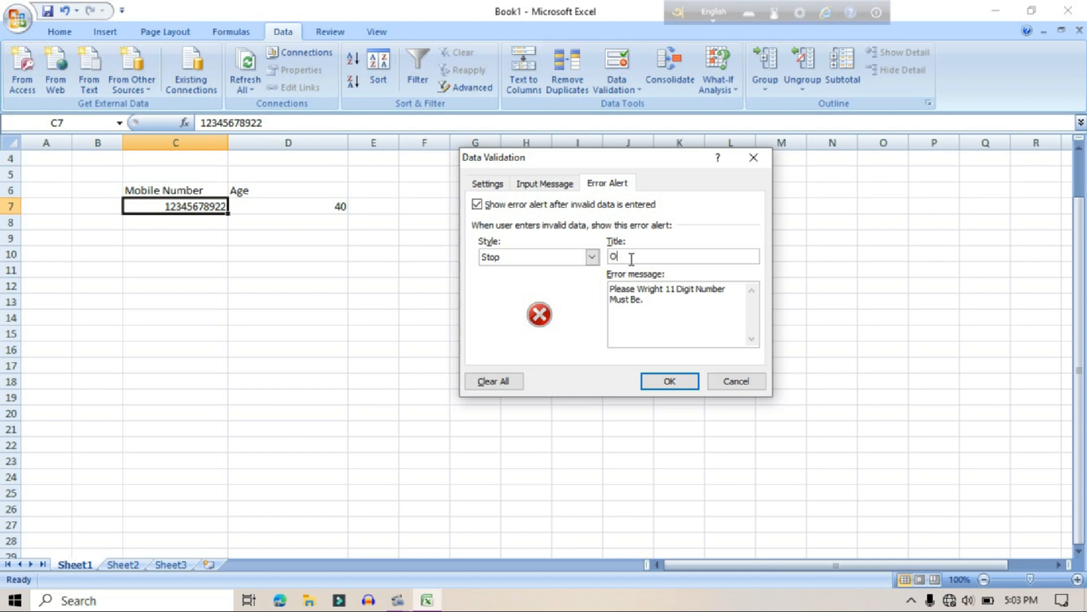
type("hh,")
type(" You")
type(" Wi")
type("ite ")
type("Wong")
type(" Num")
type("be")
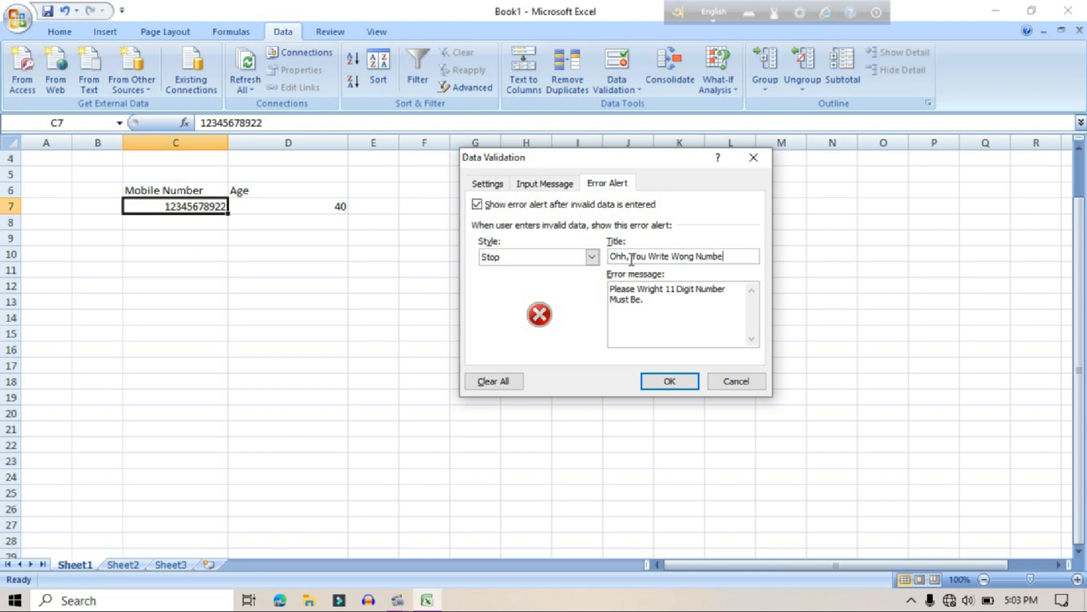
type("r Plead")
key("BackSpace")
type("s")
key("BackSpace")
key("BackSpace")
key("BackSpace")
key("BackSpace")
key("BackSpace")
key("BackSpace")
key("Return")
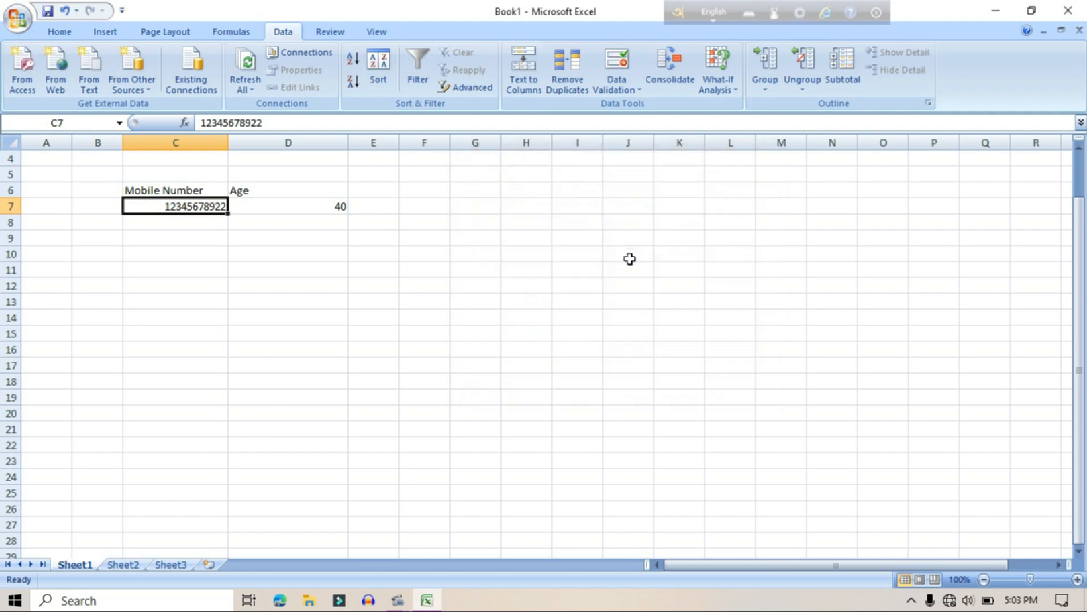
- Test the titled error alert by entering a ten-digit number in cell C7, and cancel the entry
left_click(437, 258)
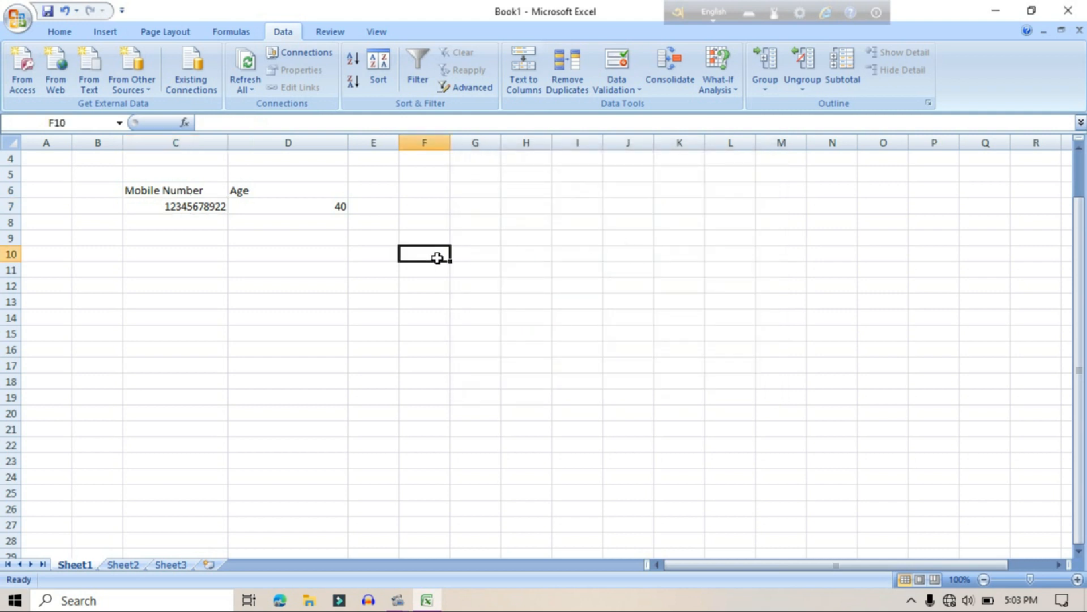
left_click(195, 207)
double_click(196, 208)
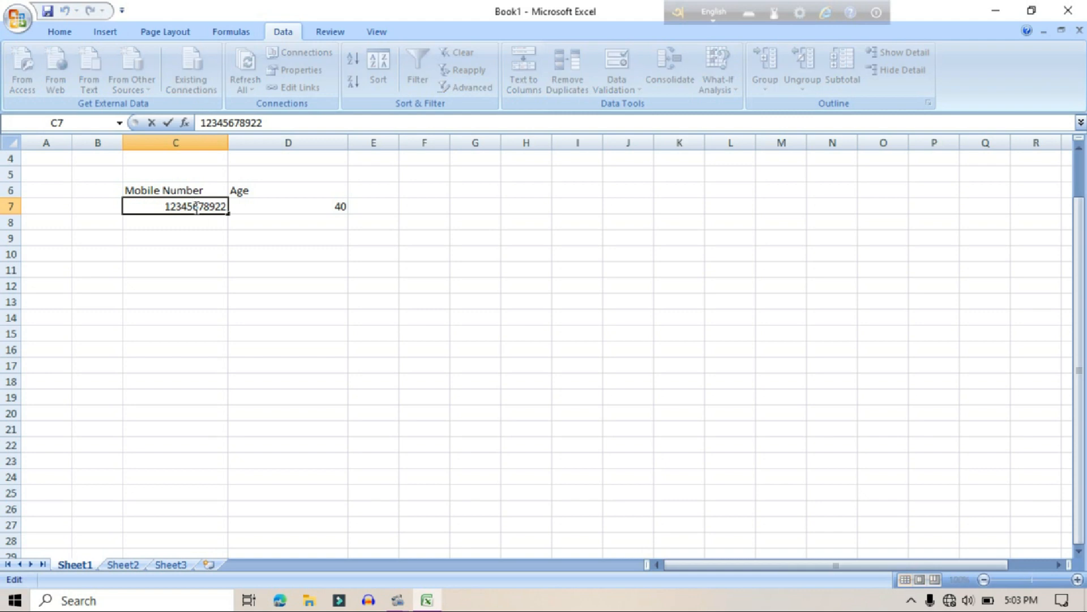
key("BackSpace")
key("Return")
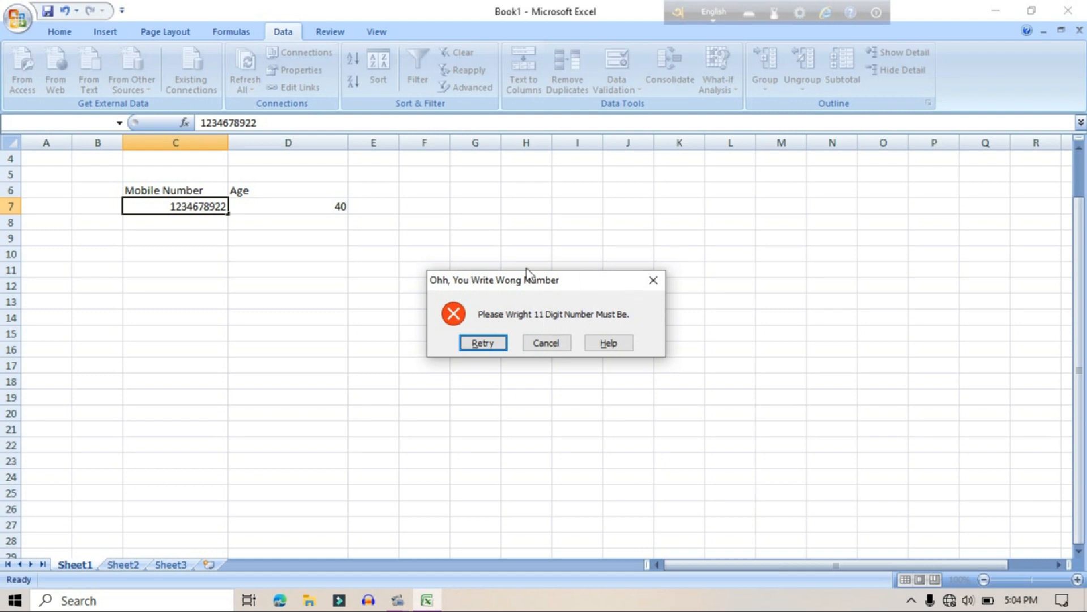
left_click(654, 280)
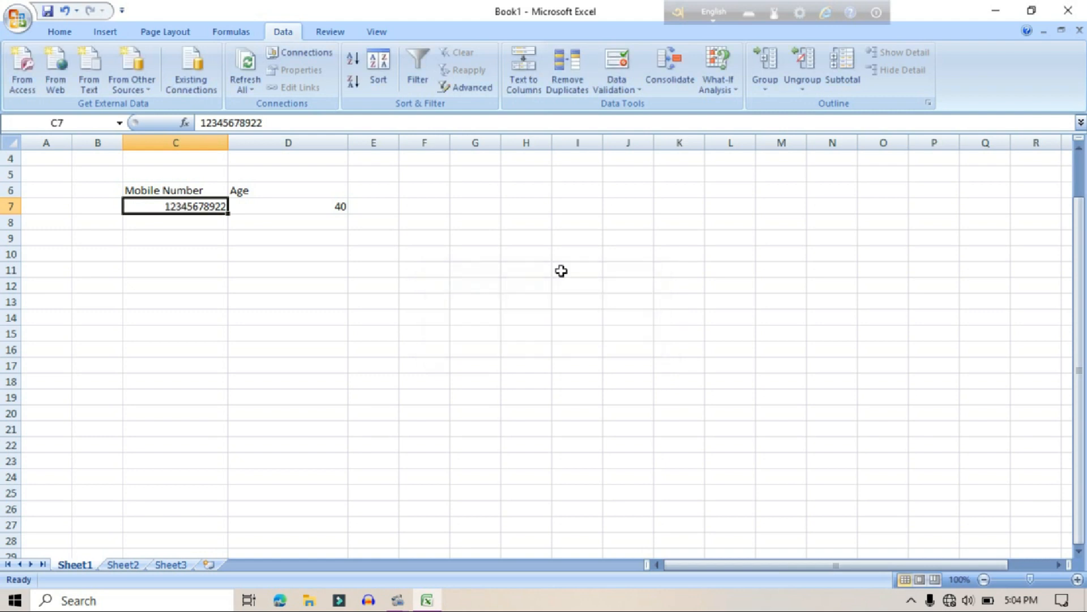
- Add the input message "Write 11 Digit Number Must" to the data validation of cell C7
left_click(616, 63)
left_click(542, 183)
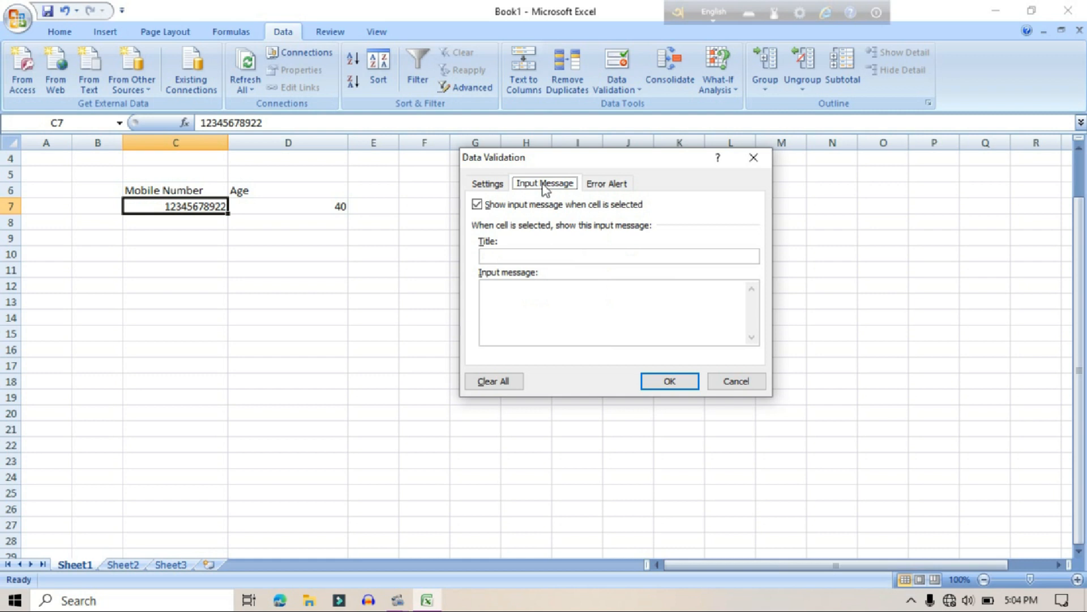
left_click(554, 318)
type("Wr")
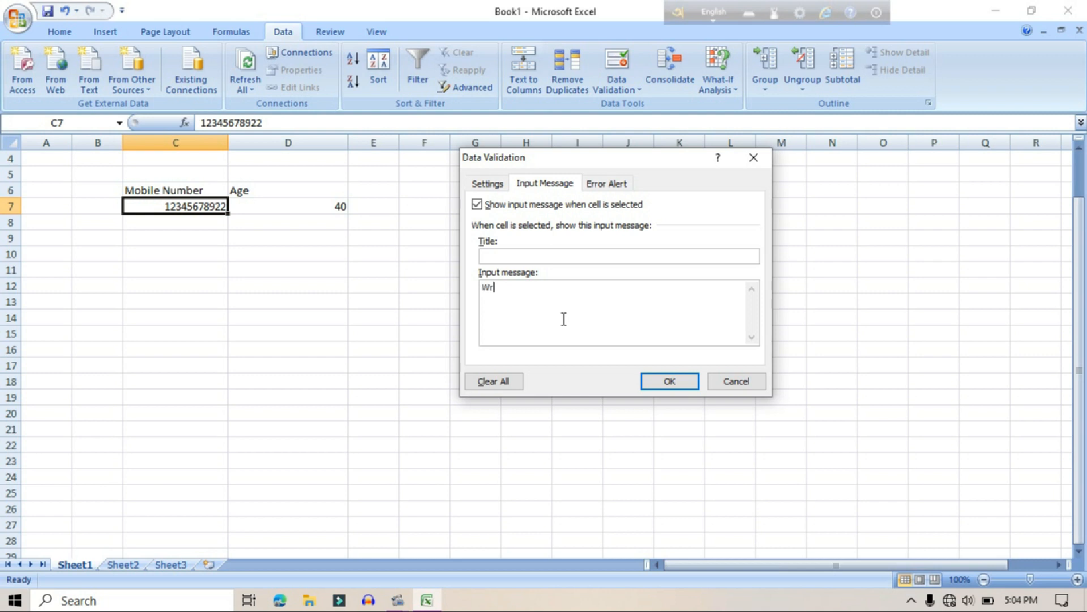
type("ite 11")
type("Digit Number Mus")
key("BackSpace")
key("BackSpace")
type("st")
left_click(645, 382)
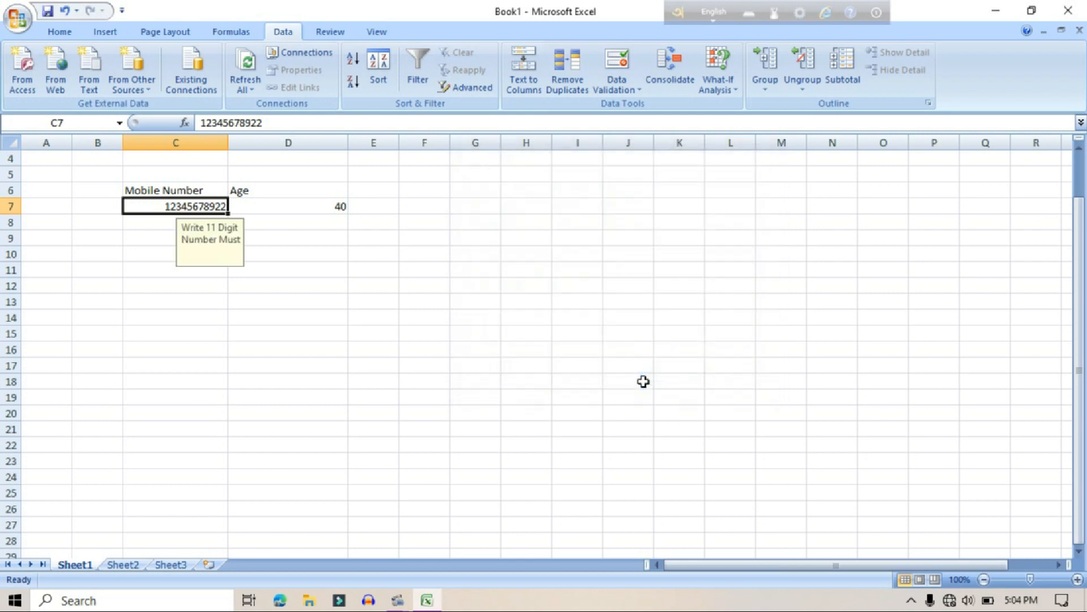
- Check where the input message appears by selecting cell C7 alternately with other cells in and around the Mobile Number column
left_click(498, 264)
left_click(204, 209)
left_click(272, 248)
left_click(158, 222)
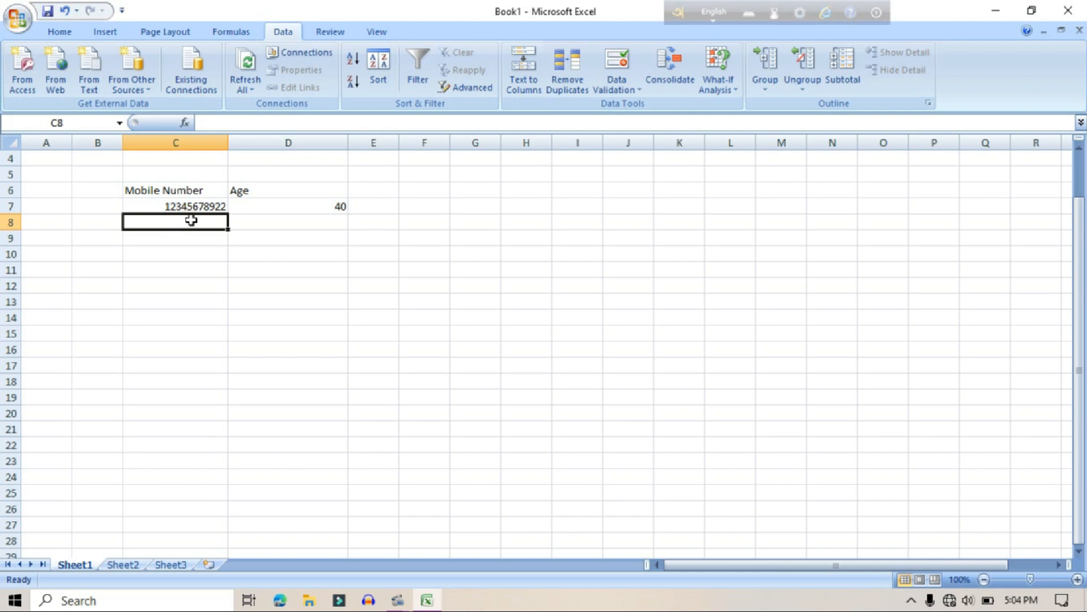
left_click(194, 207)
left_click(152, 225)
left_click(164, 252)
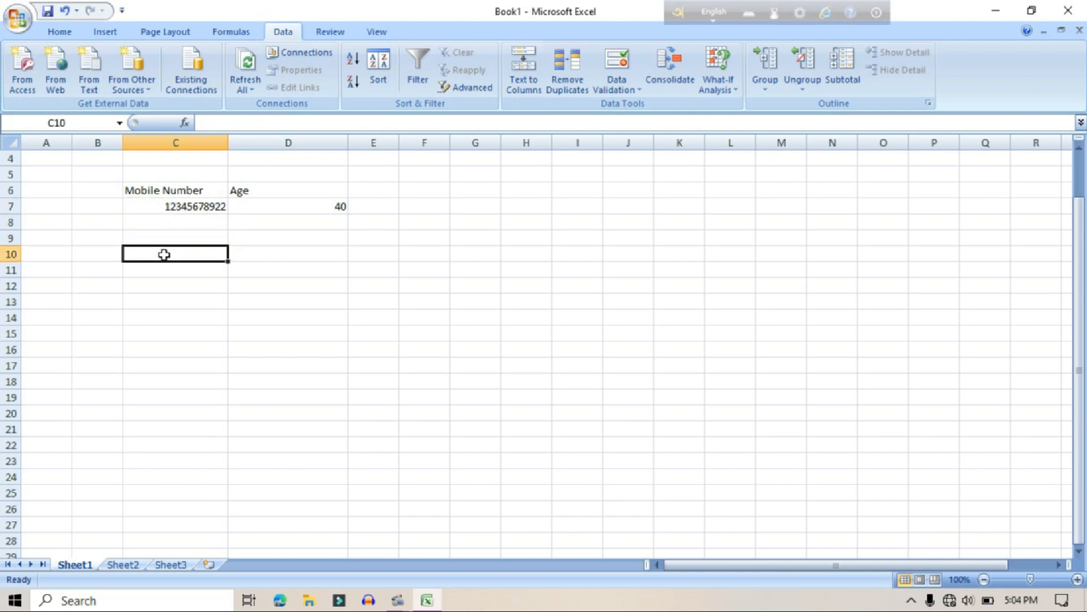
left_click(198, 207)
- Test the validation of cell C9 by entering only an apostrophe, and cancel the entry
left_click(155, 235)
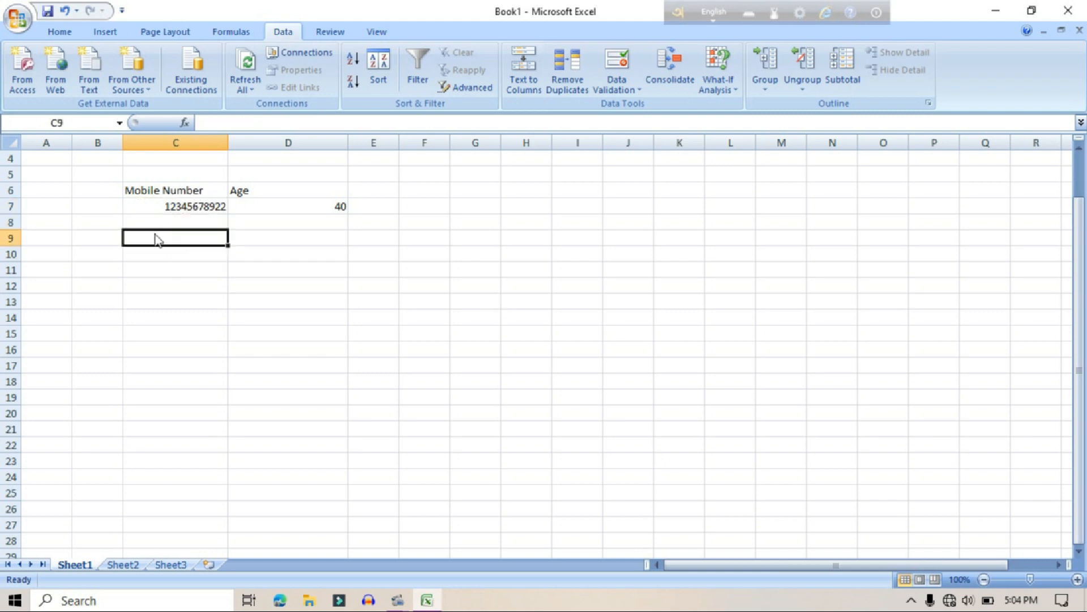
type("'")
key("Return")
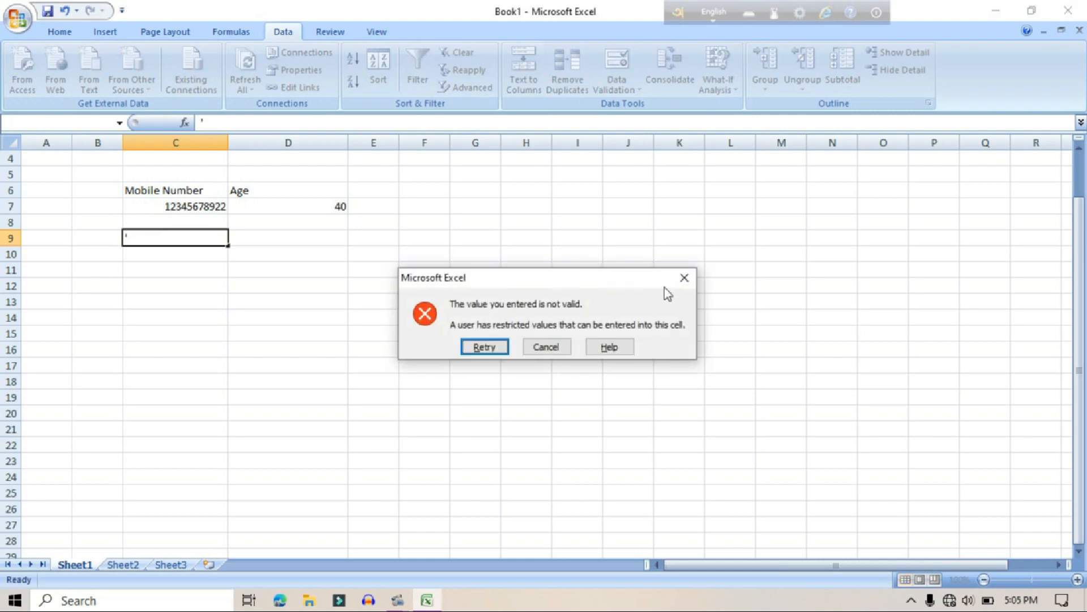
left_click(684, 278)
- Test the validation of cell C8 by entering a nine-digit number, and cancel the entry
left_click(215, 224)
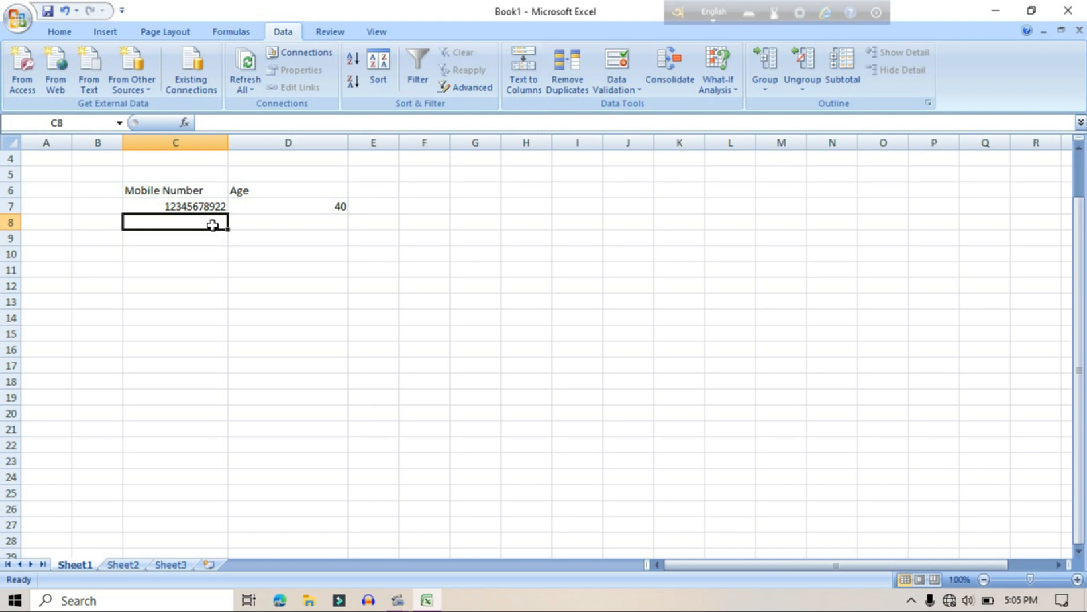
type("454546466")
key("Return")
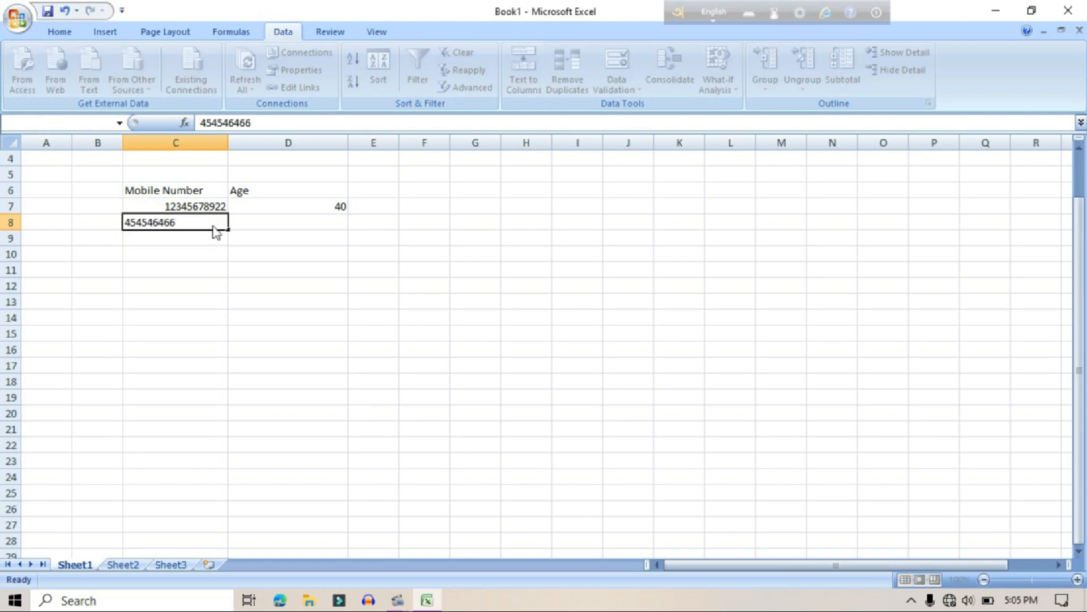
left_click(684, 277)
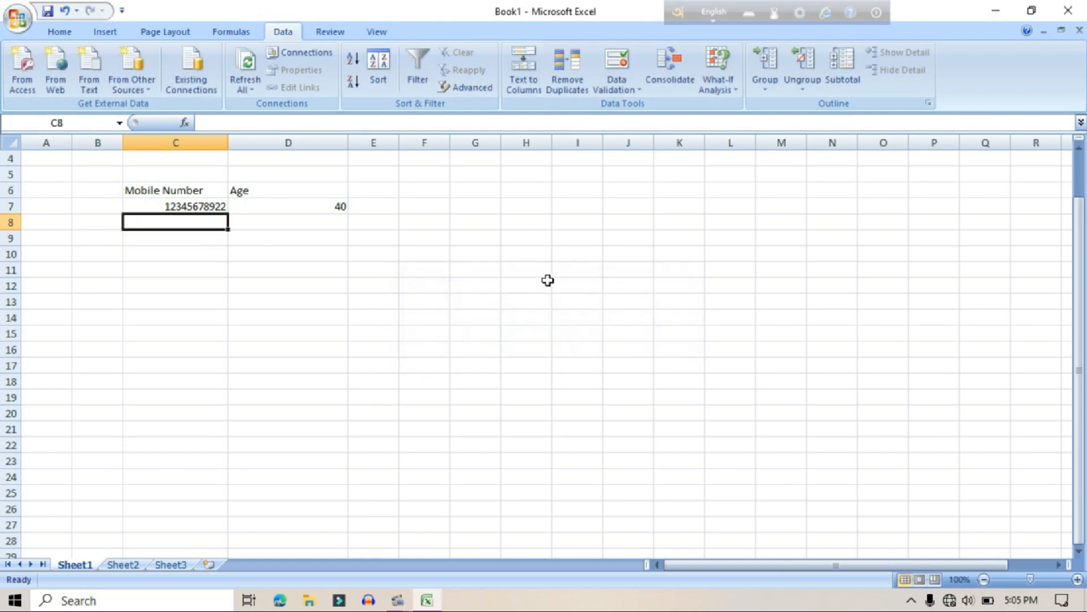
- Fill the mobile number and its data validation from cell C7 down to C12, and check the input message at C9
left_click(255, 211)
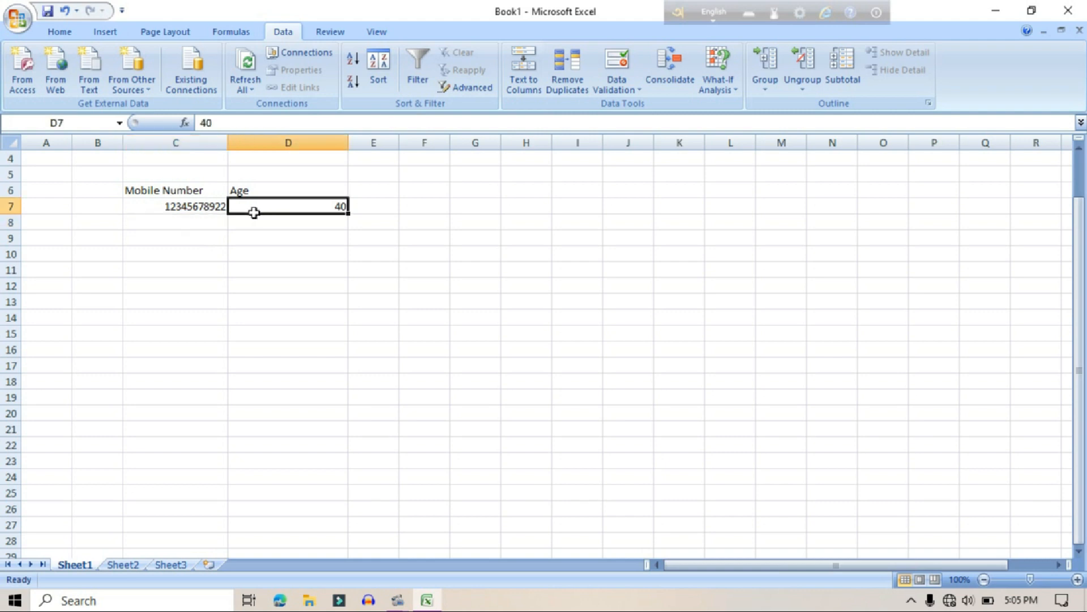
left_click(206, 206)
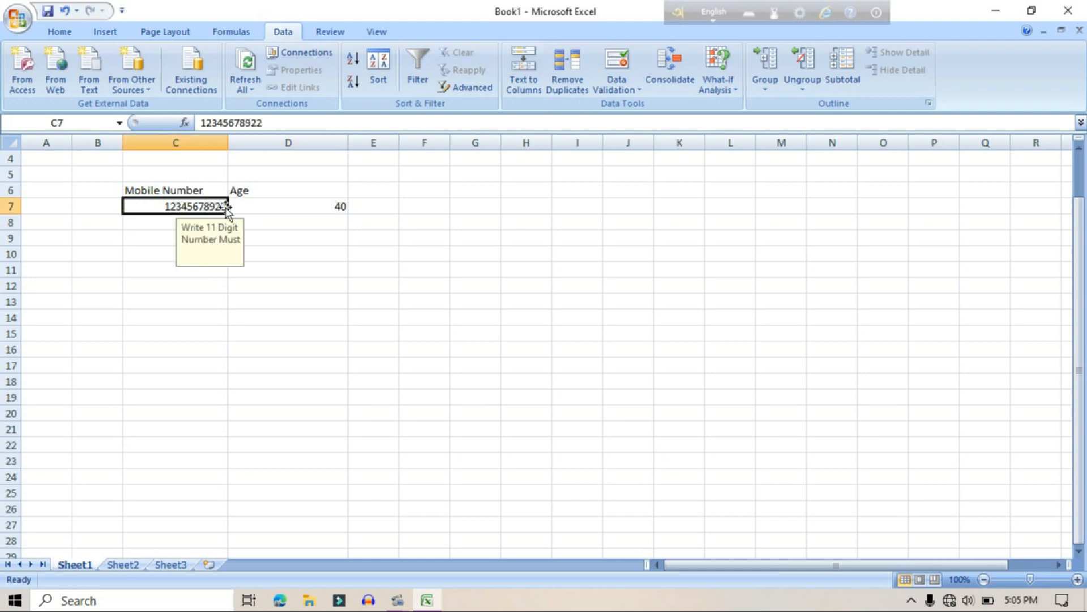
left_click(254, 217)
left_click(218, 207)
left_click_drag(229, 211, 233, 296)
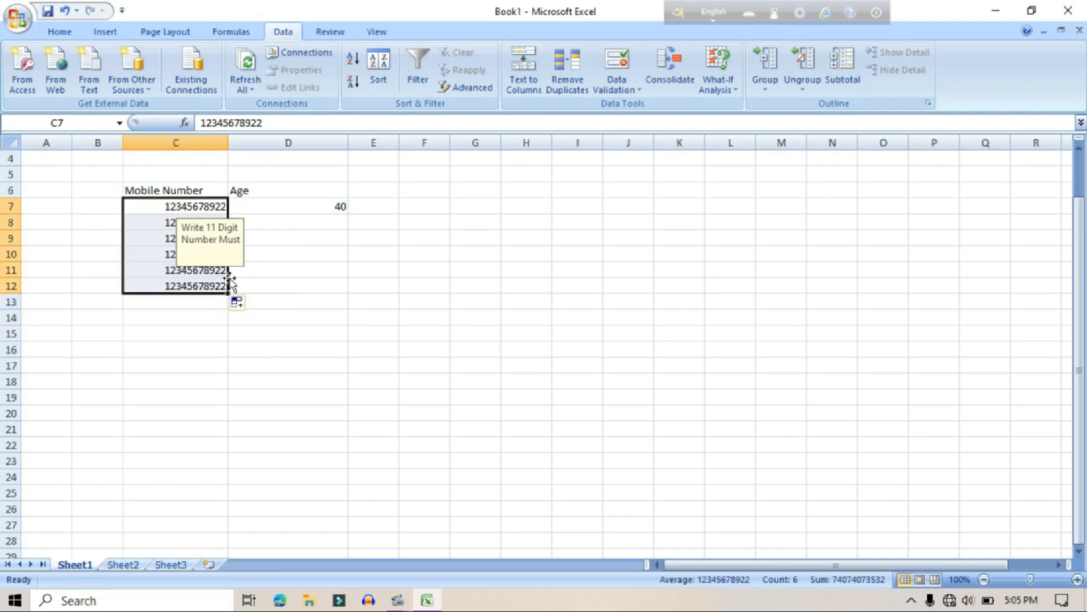
left_click(291, 250)
left_click(223, 240)
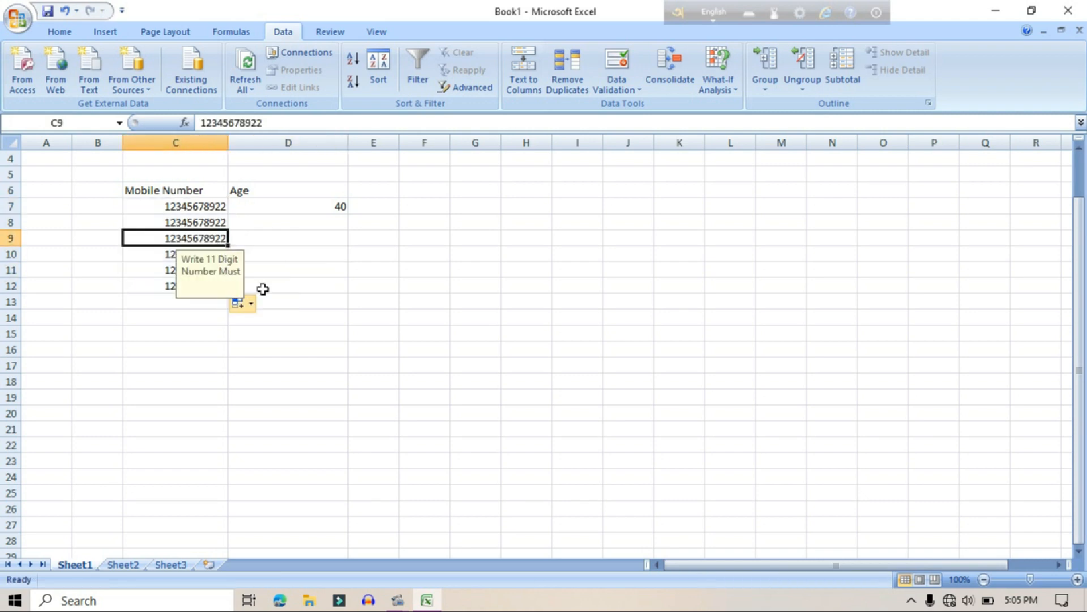
left_click(293, 257)
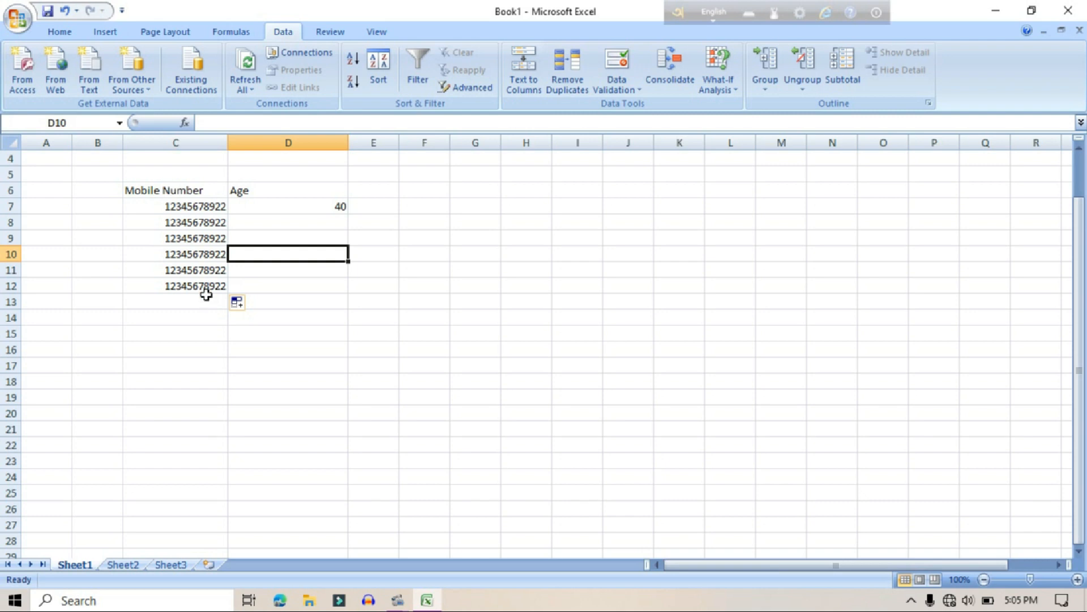
left_click(481, 238)
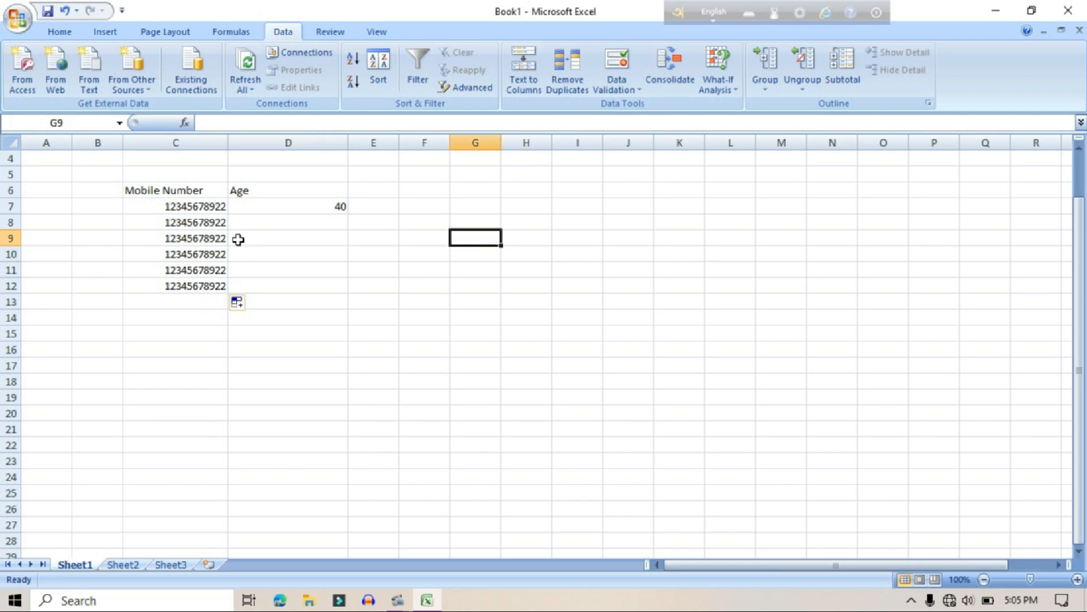
left_click(242, 211)
left_click(372, 236)
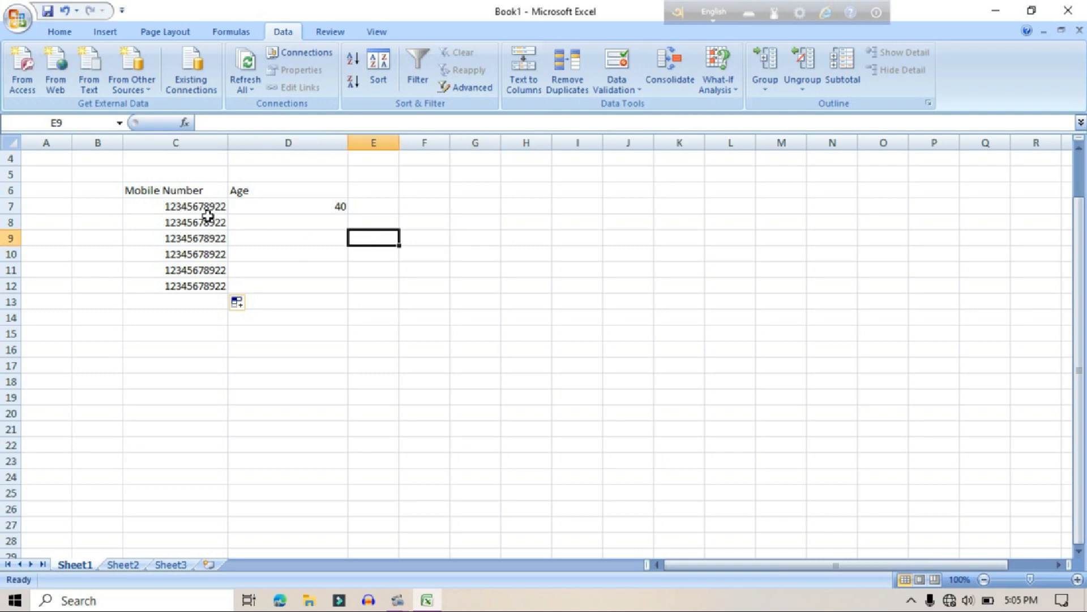
left_click_drag(202, 195, 327, 204)
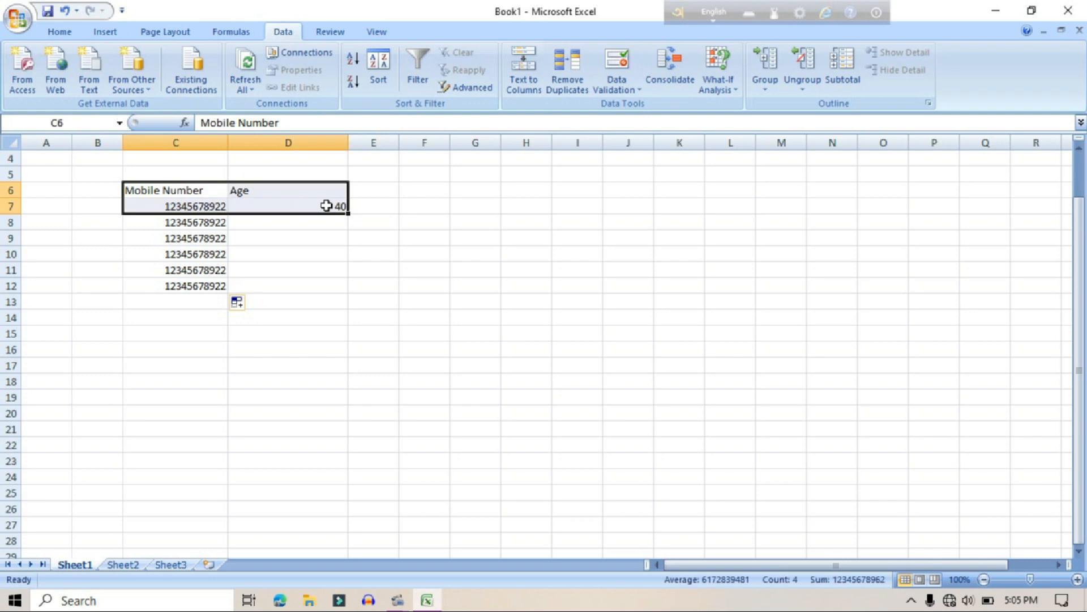
left_click(424, 211)
left_click_drag(207, 190, 331, 188)
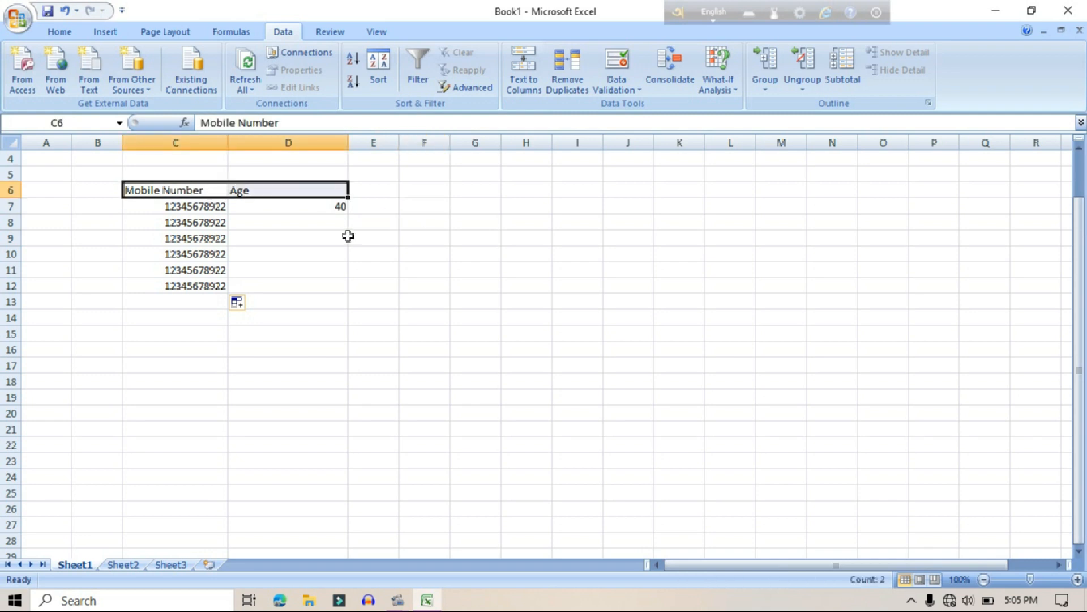
left_click(370, 252)
- Minimize the workbook window to return to the desktop
left_click(995, 11)
right_click(708, 62)
left_click(733, 109)
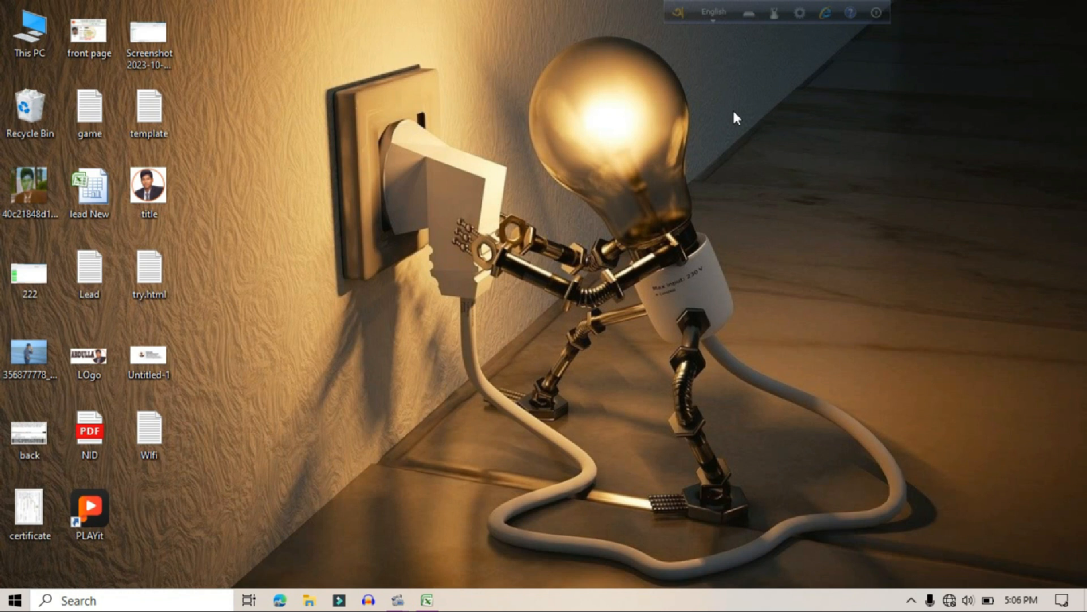
mouse_move(398, 600)
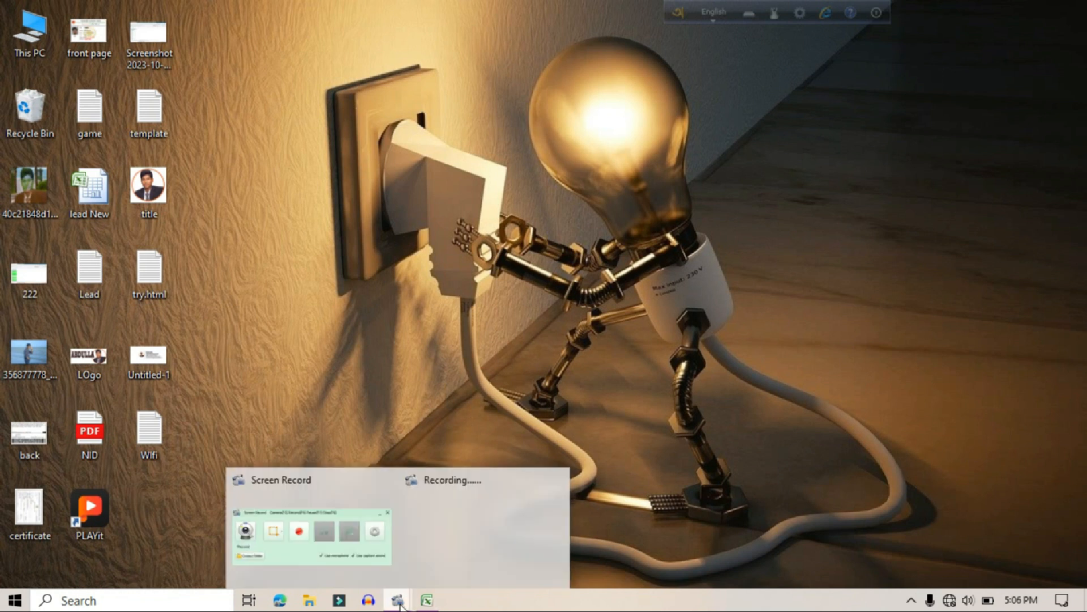
left_click(344, 542)
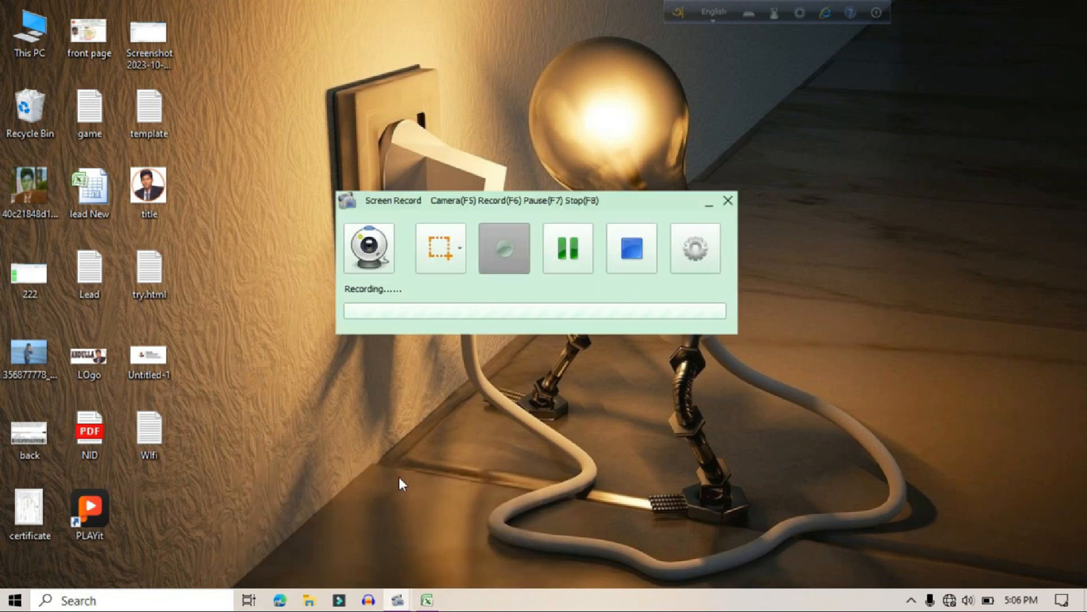
left_click(568, 259)
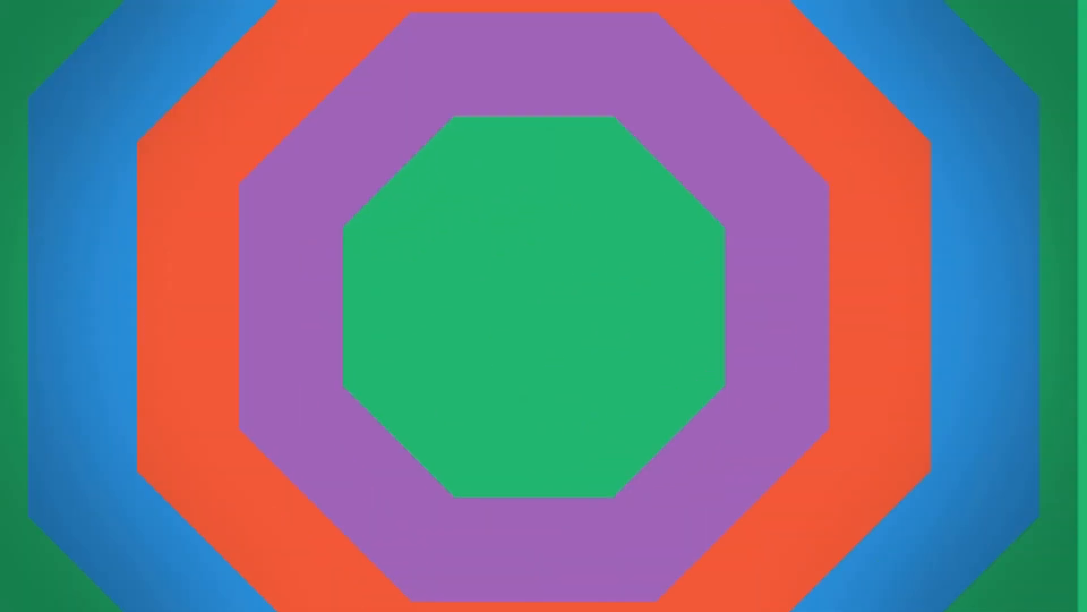